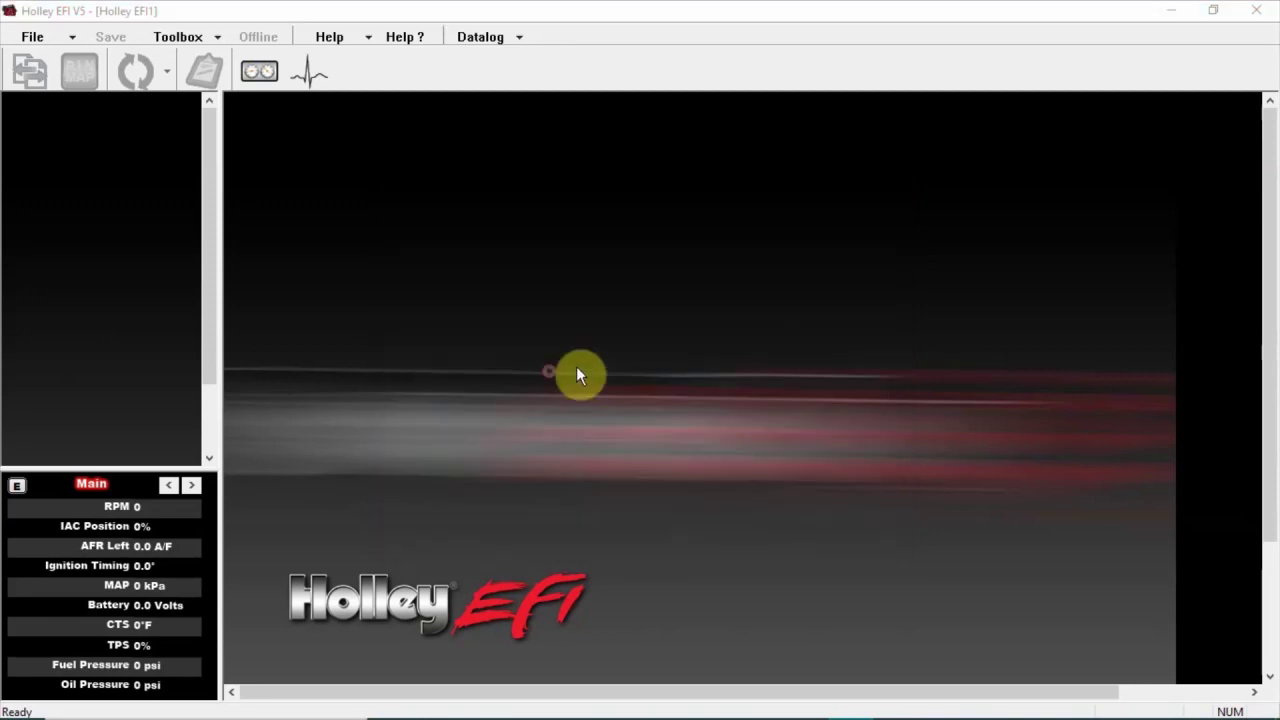
Open the saved configuration and add the MSD Pro 600 CAN Channels.io individual config from the library's IO folder.
double_click(566, 364)
double_click(549, 315)
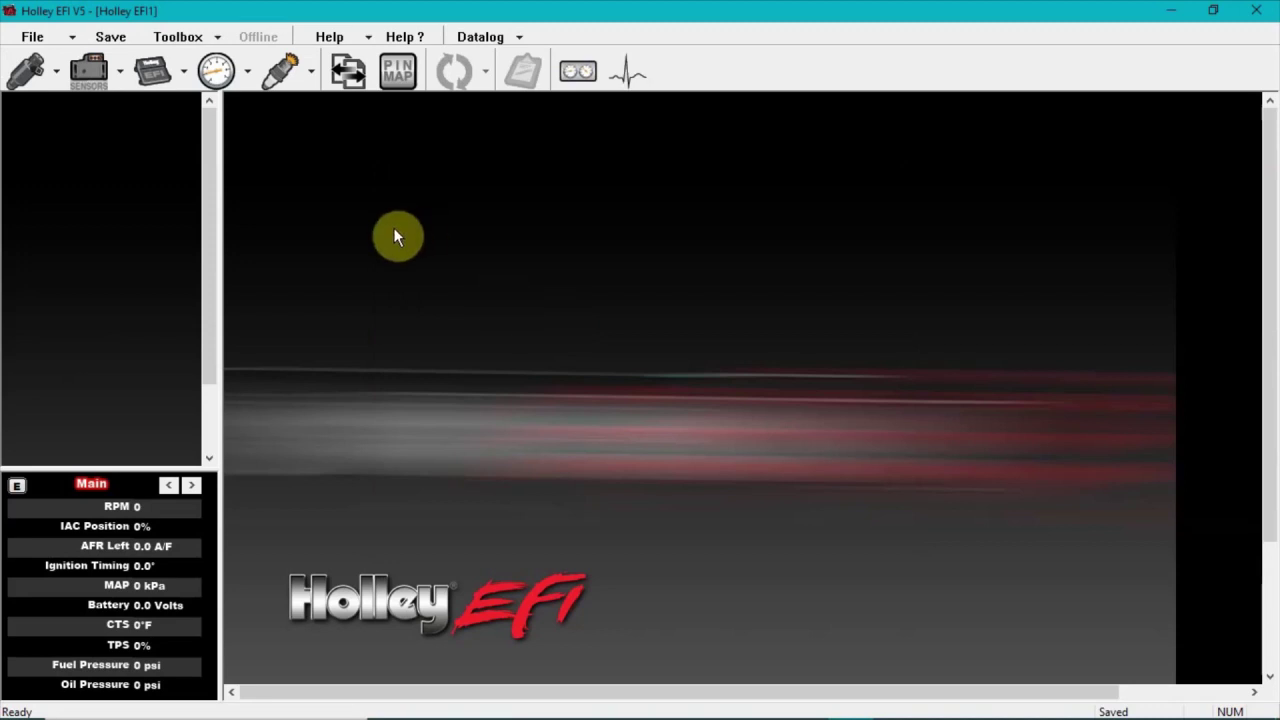
click(217, 37)
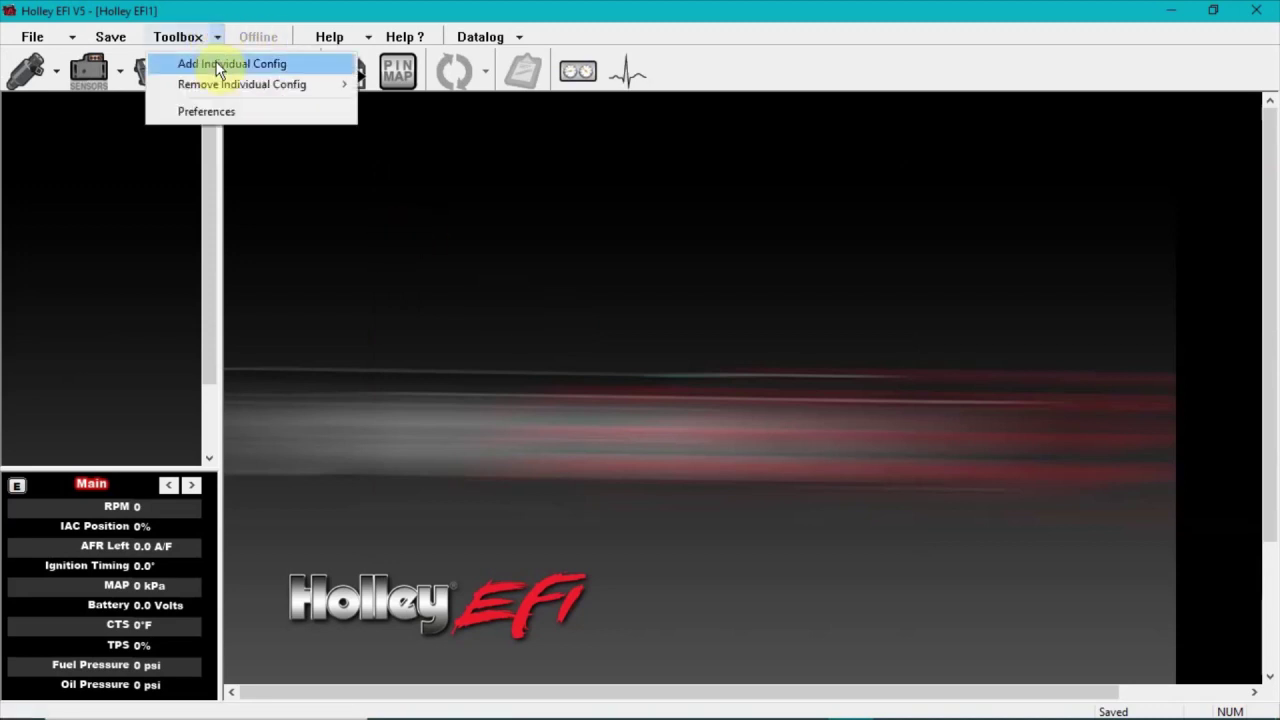
click(216, 63)
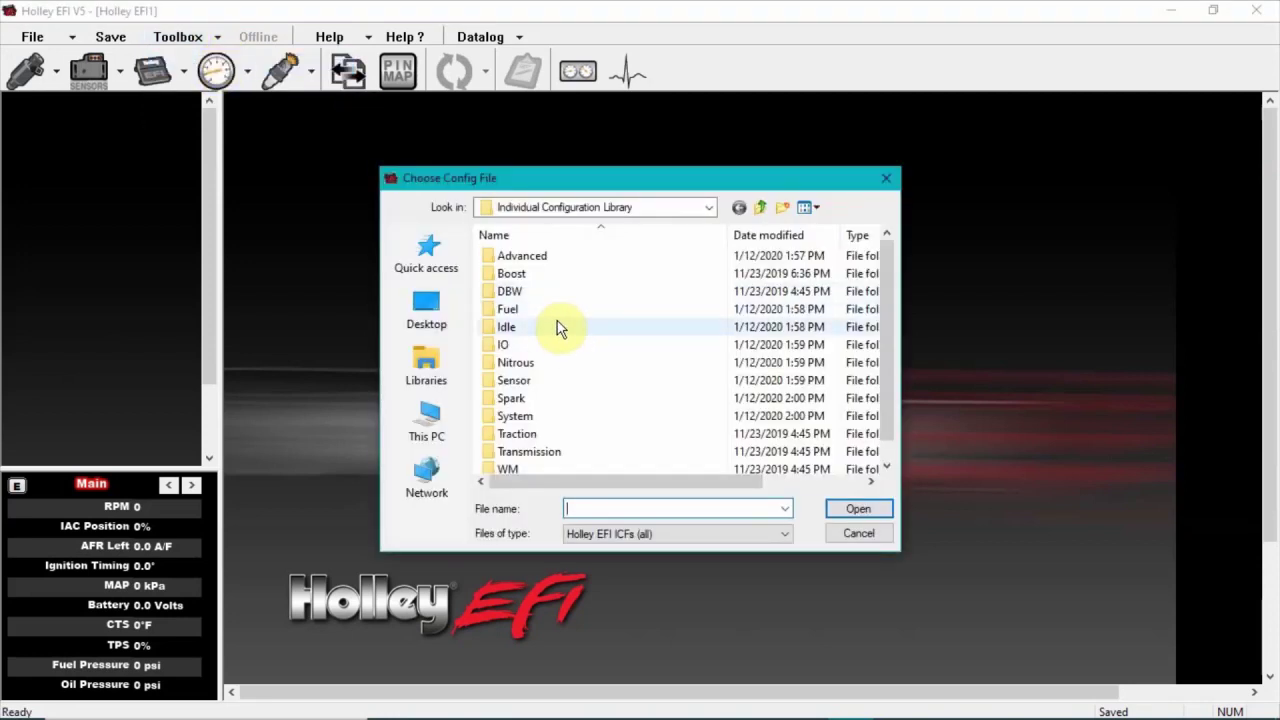
mouse_move(533, 348)
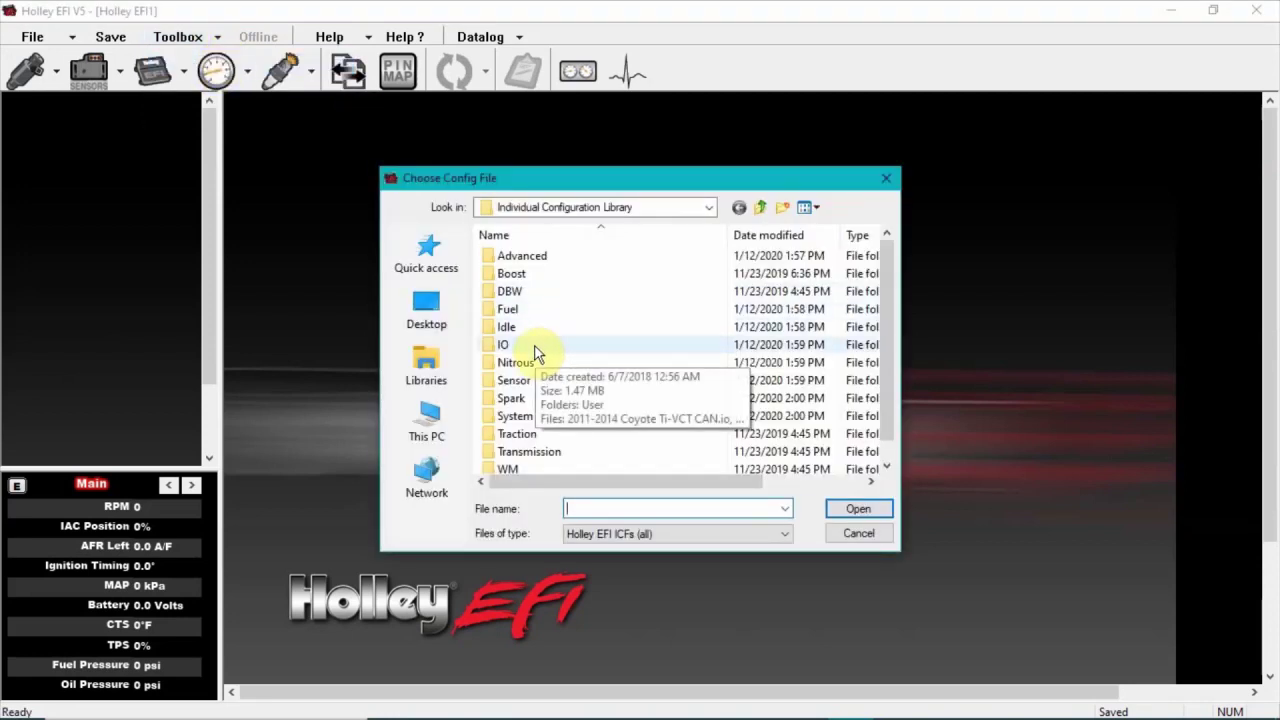
double_click(535, 348)
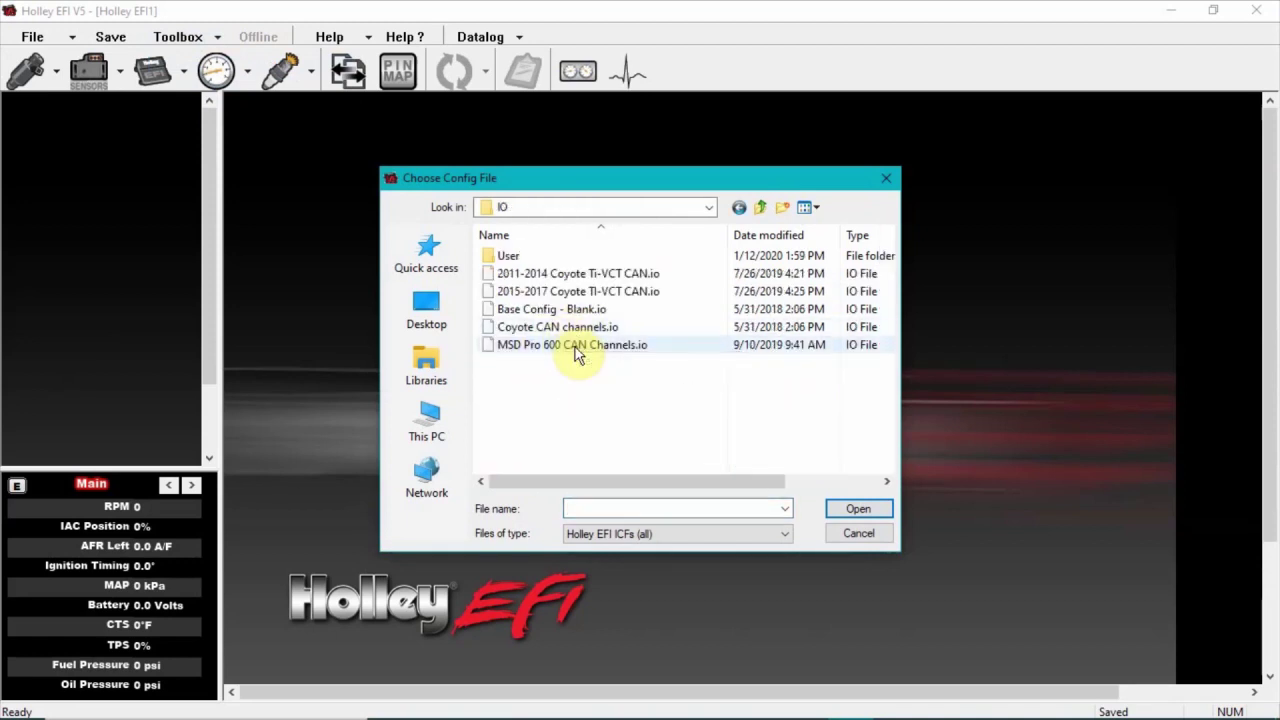
mouse_move(577, 355)
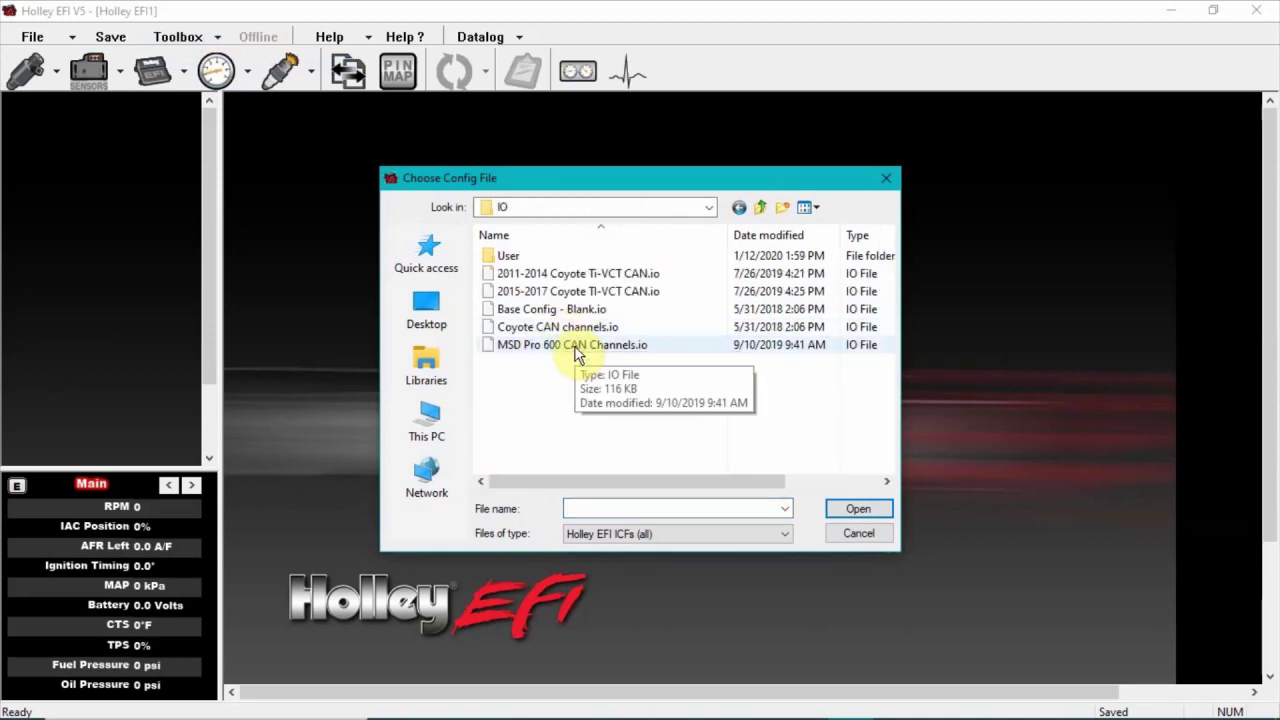
double_click(574, 346)
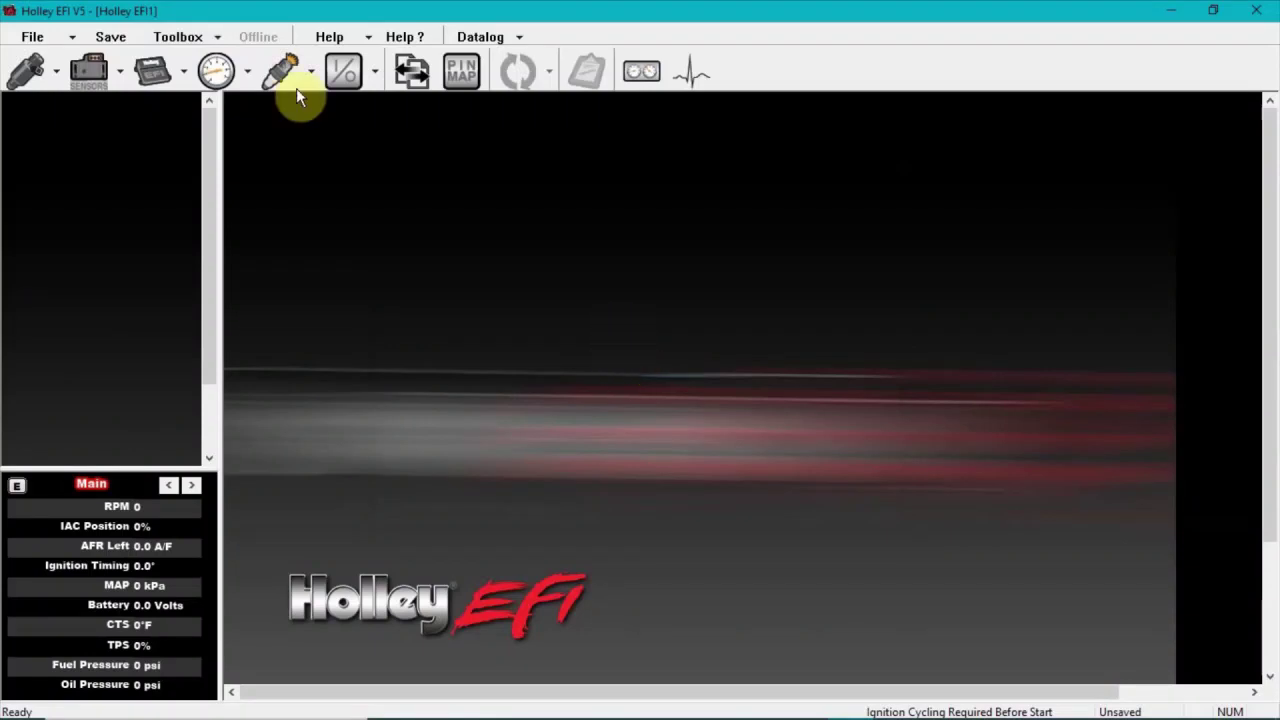
Add the Base - Single Stage Wet.nitrous individual config from the library's Nitrous folder.
click(217, 37)
click(190, 61)
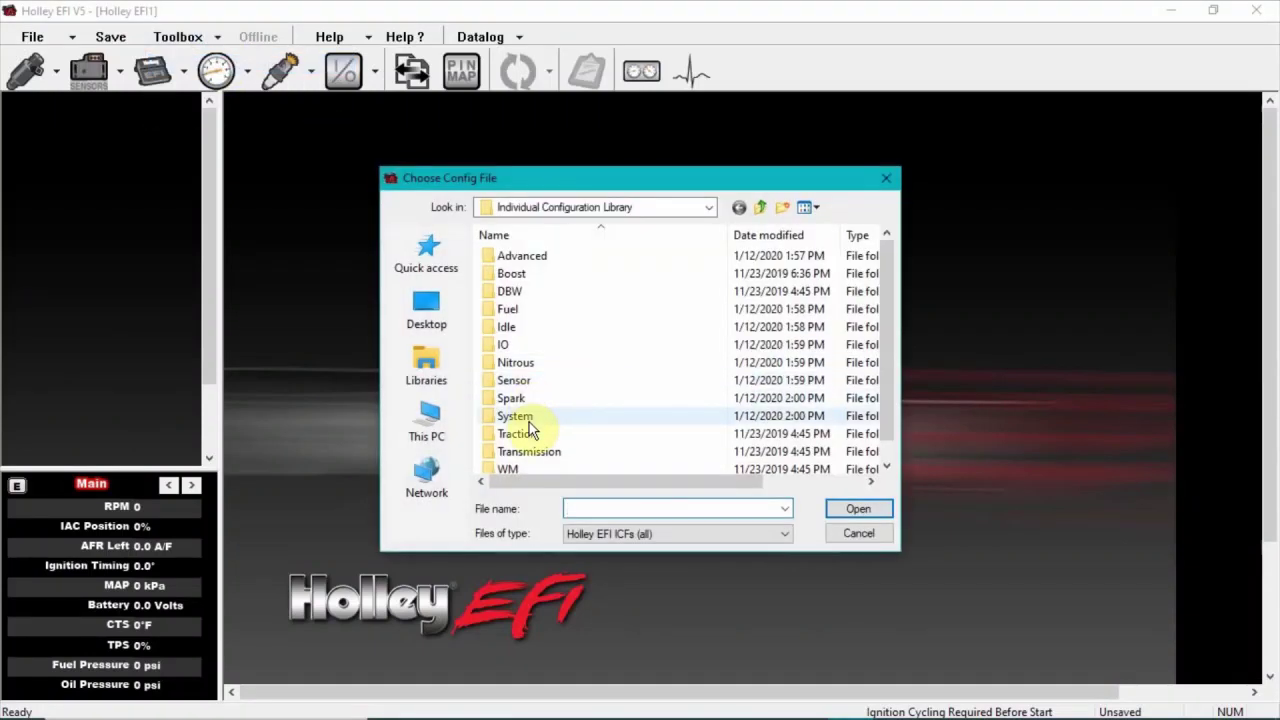
double_click(533, 364)
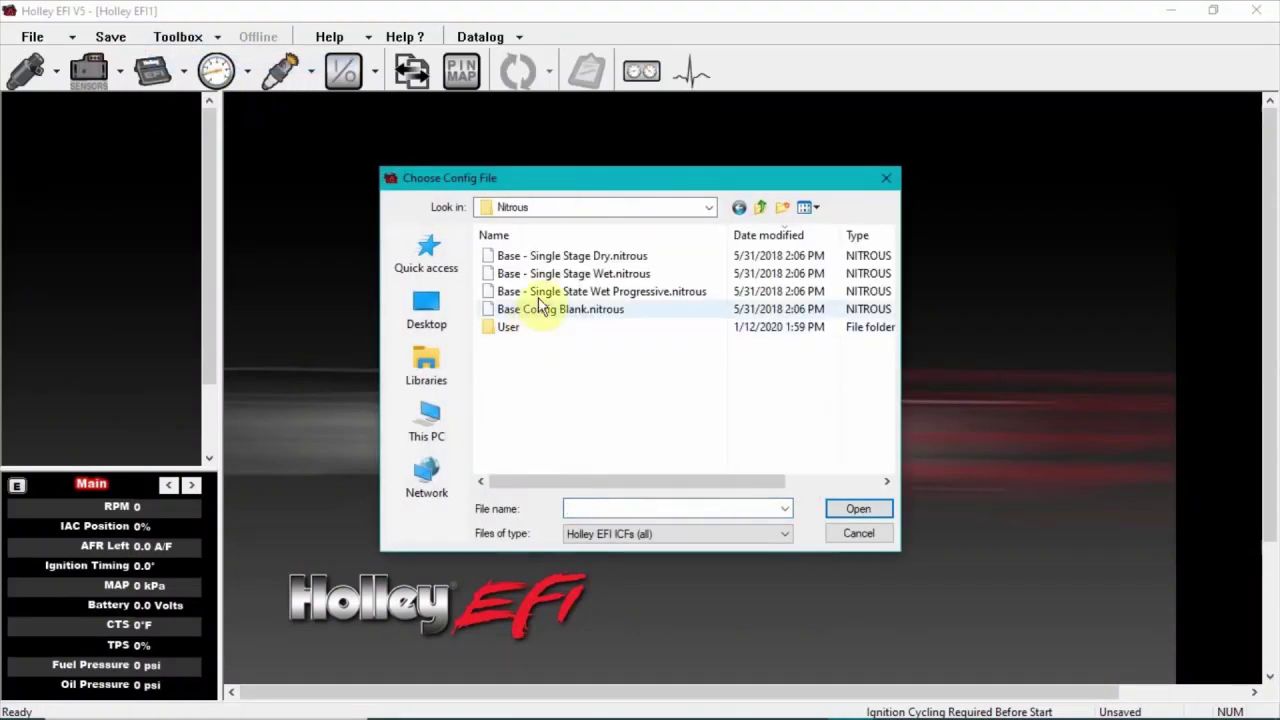
click(617, 275)
double_click(617, 275)
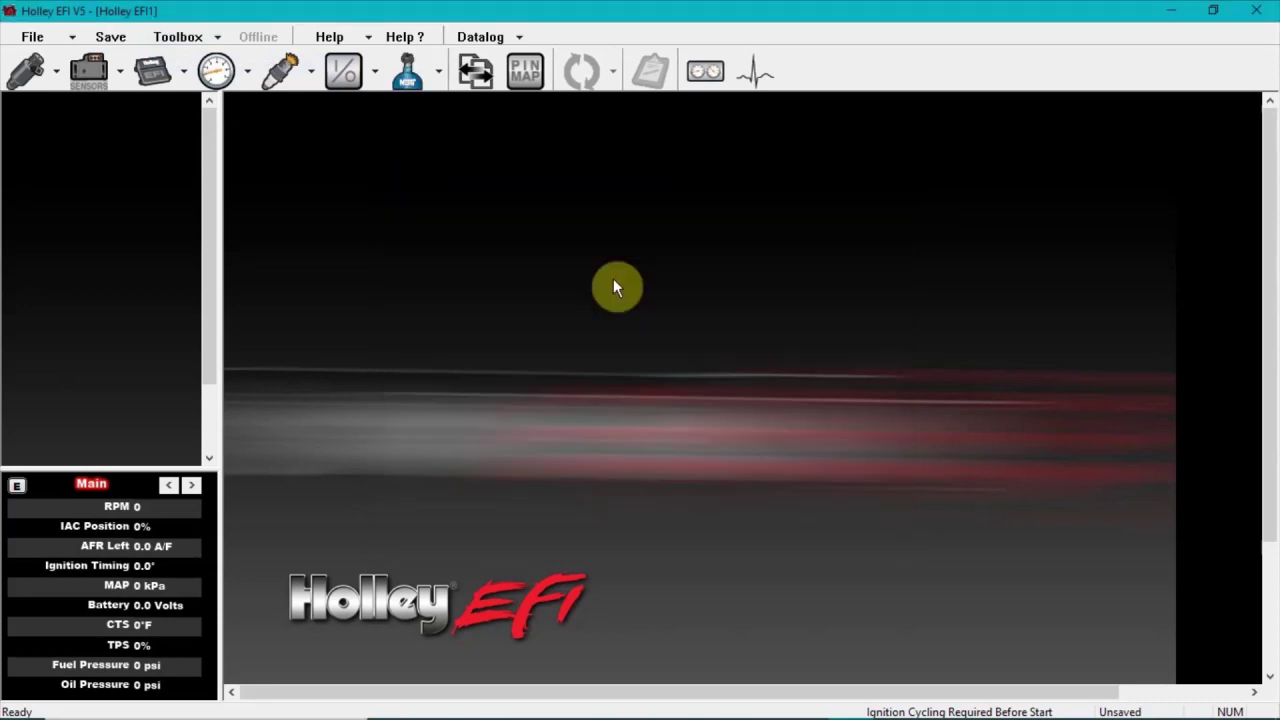
Add the default.adv individual config from the library's Advanced folder and accept its liability warning.
click(204, 37)
click(208, 64)
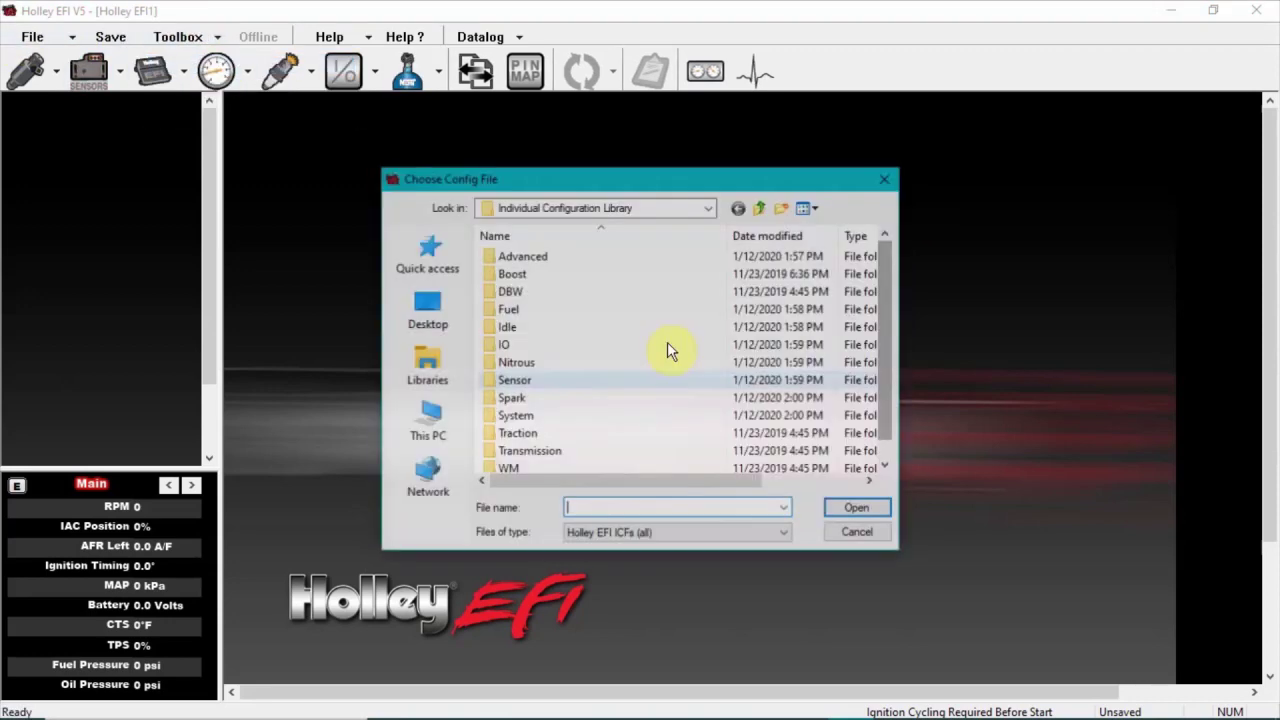
double_click(530, 254)
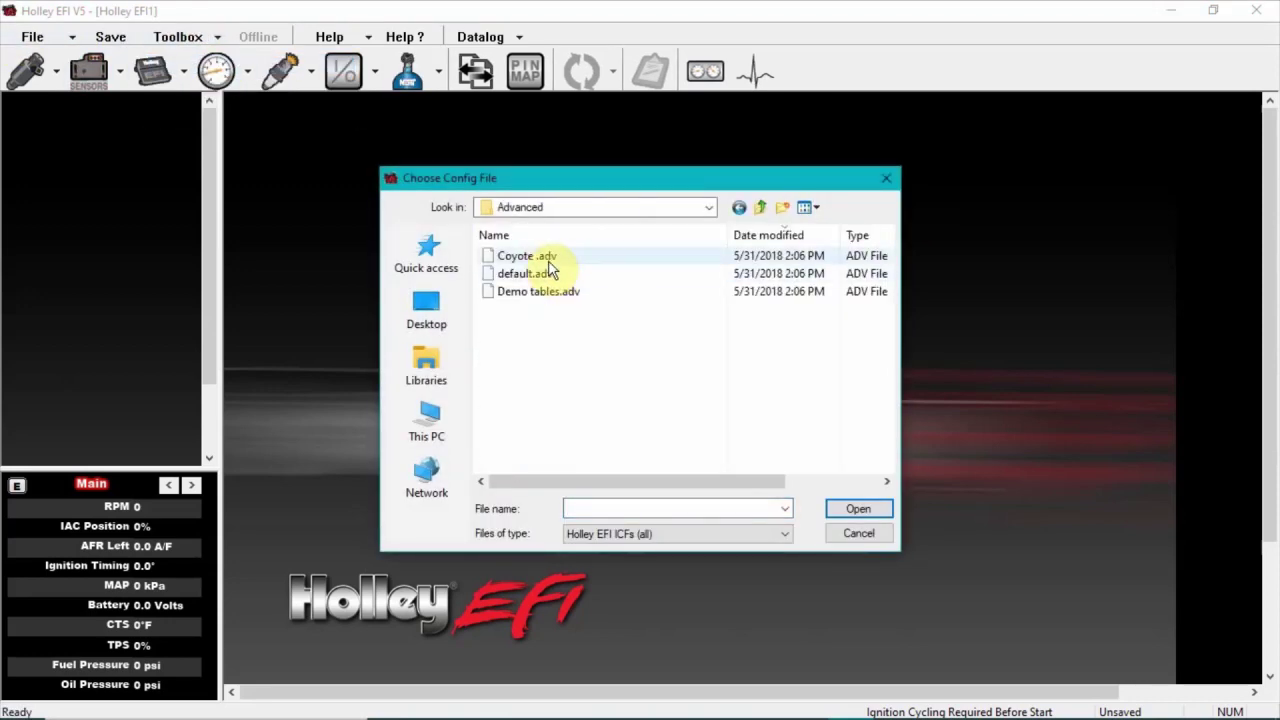
click(548, 278)
double_click(548, 276)
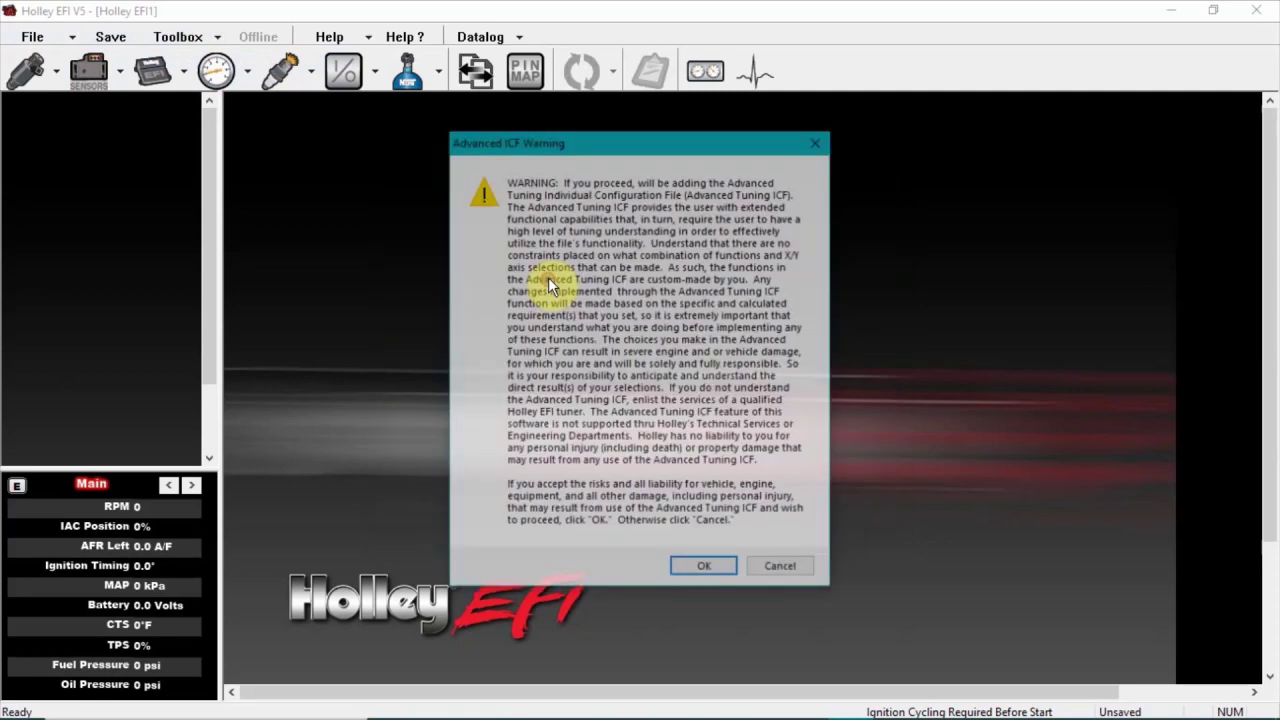
click(705, 568)
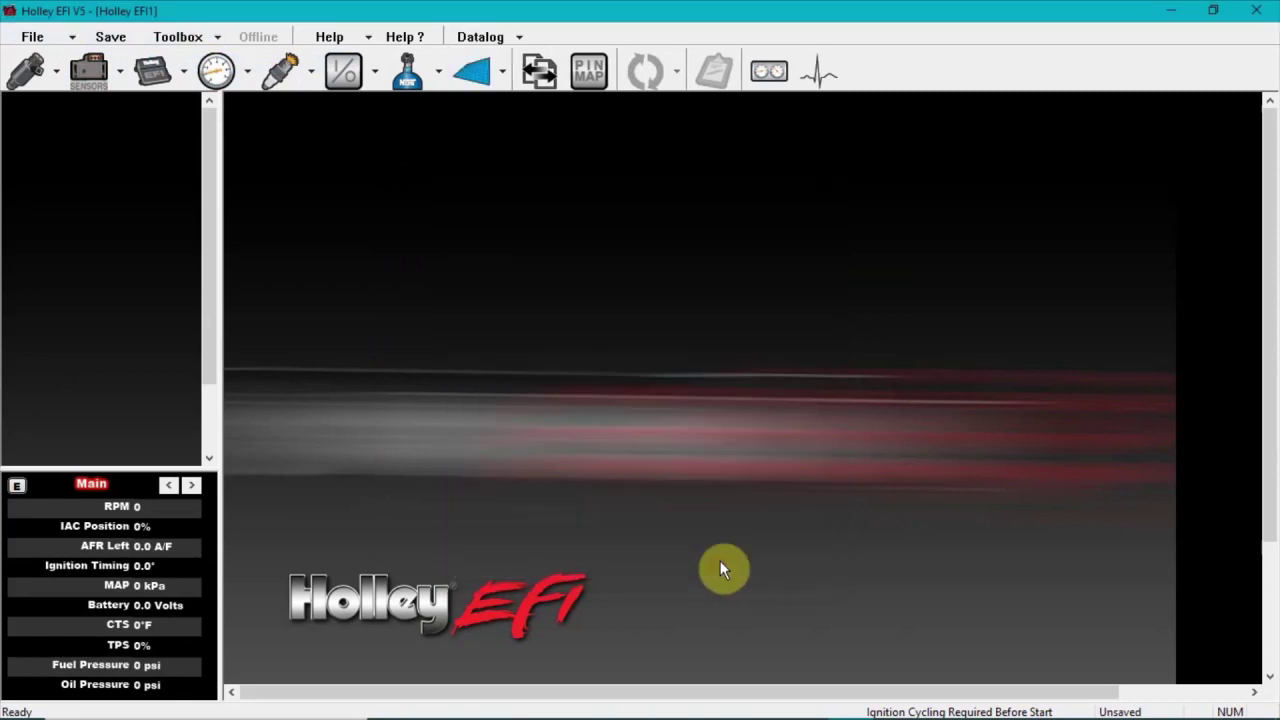
Name input #1 "AMS-2000 Input" in the I/O inputs list, enable it and set its type to 5 VOLT.
click(343, 72)
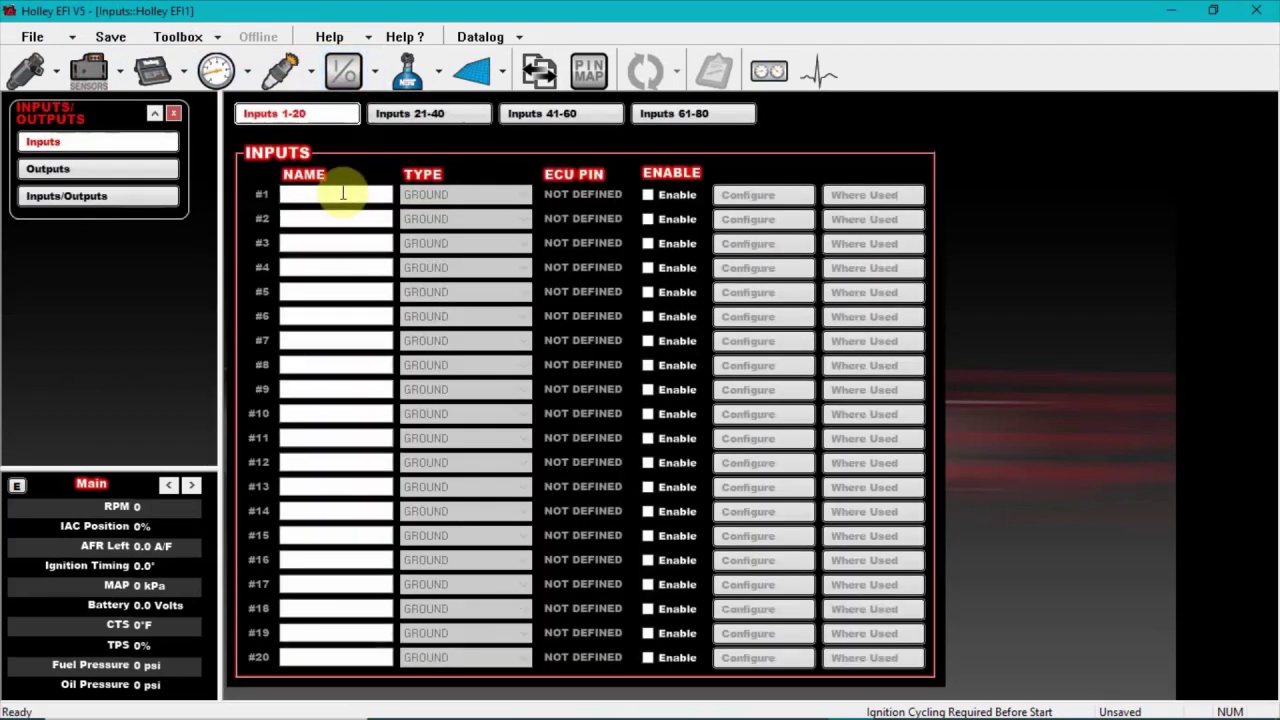
click(342, 194)
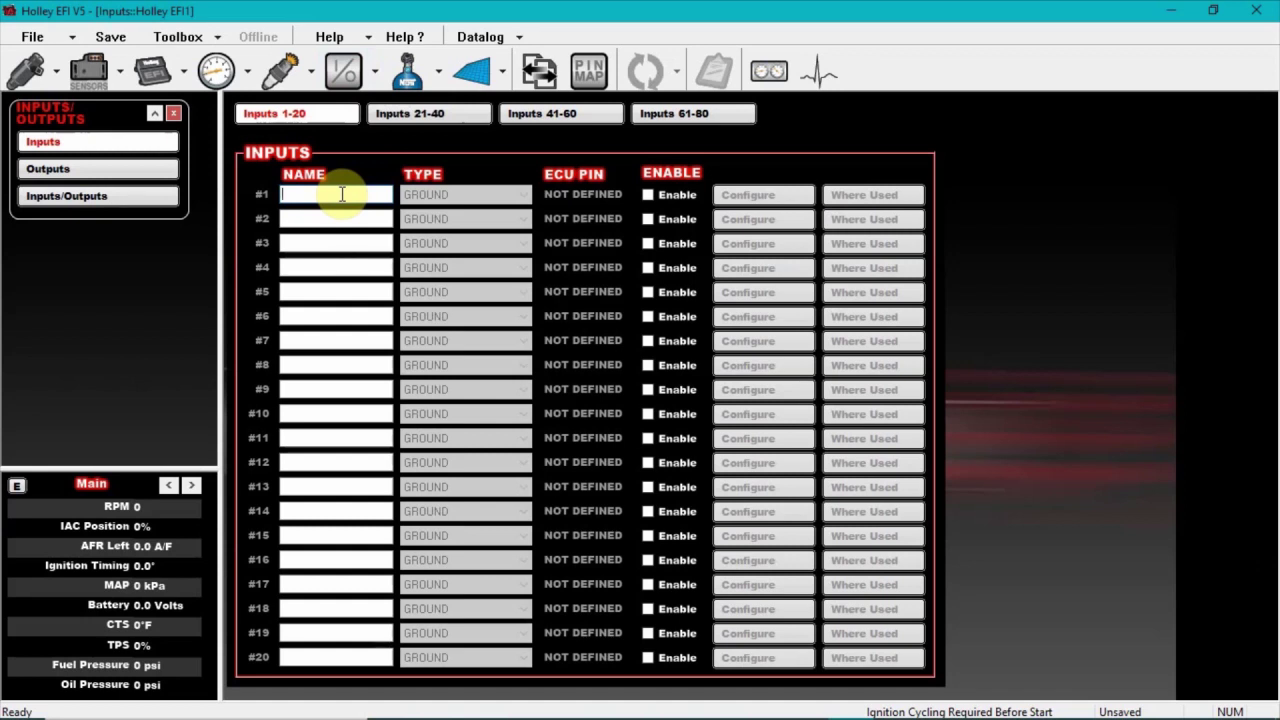
text(AMS-2000 Input)
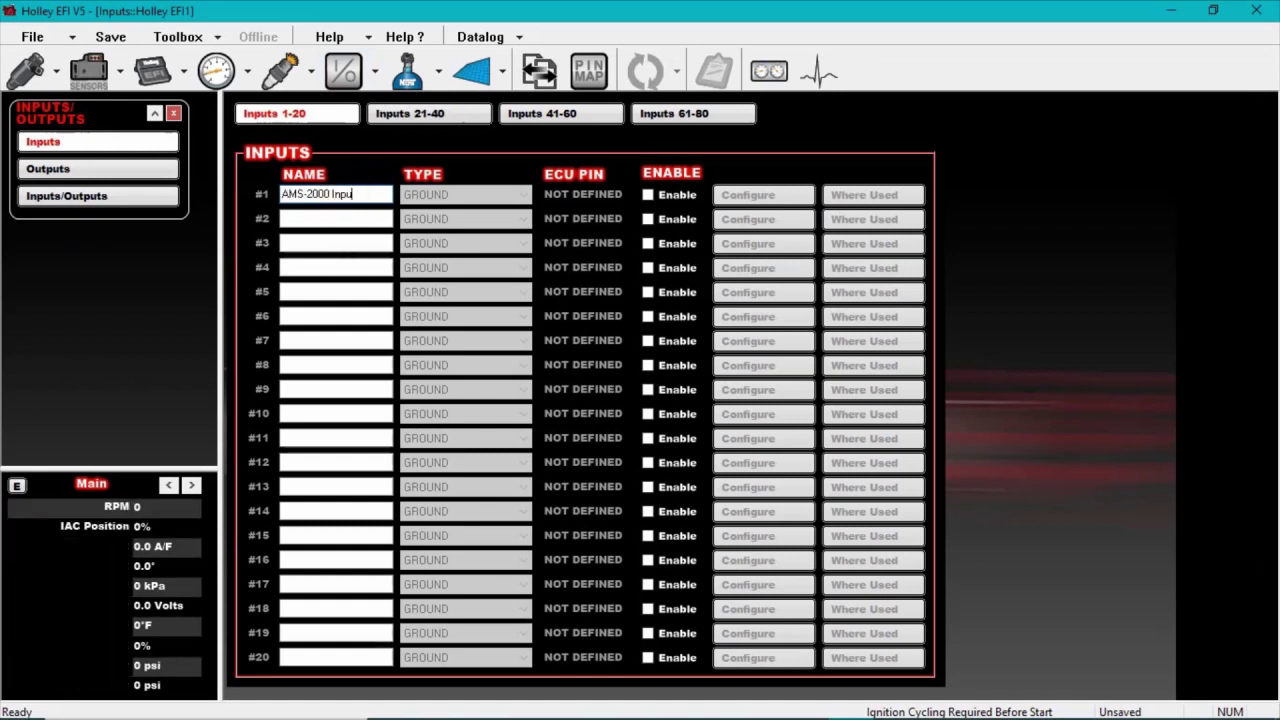
click(663, 196)
click(449, 190)
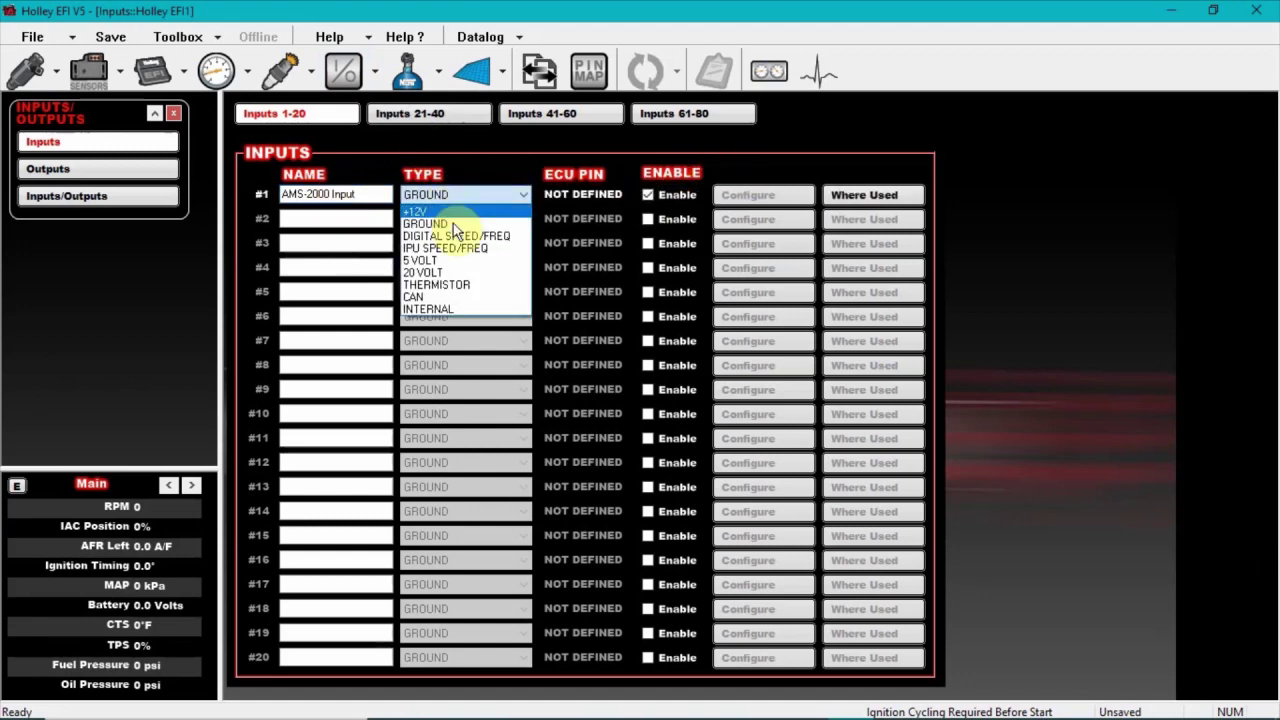
click(430, 260)
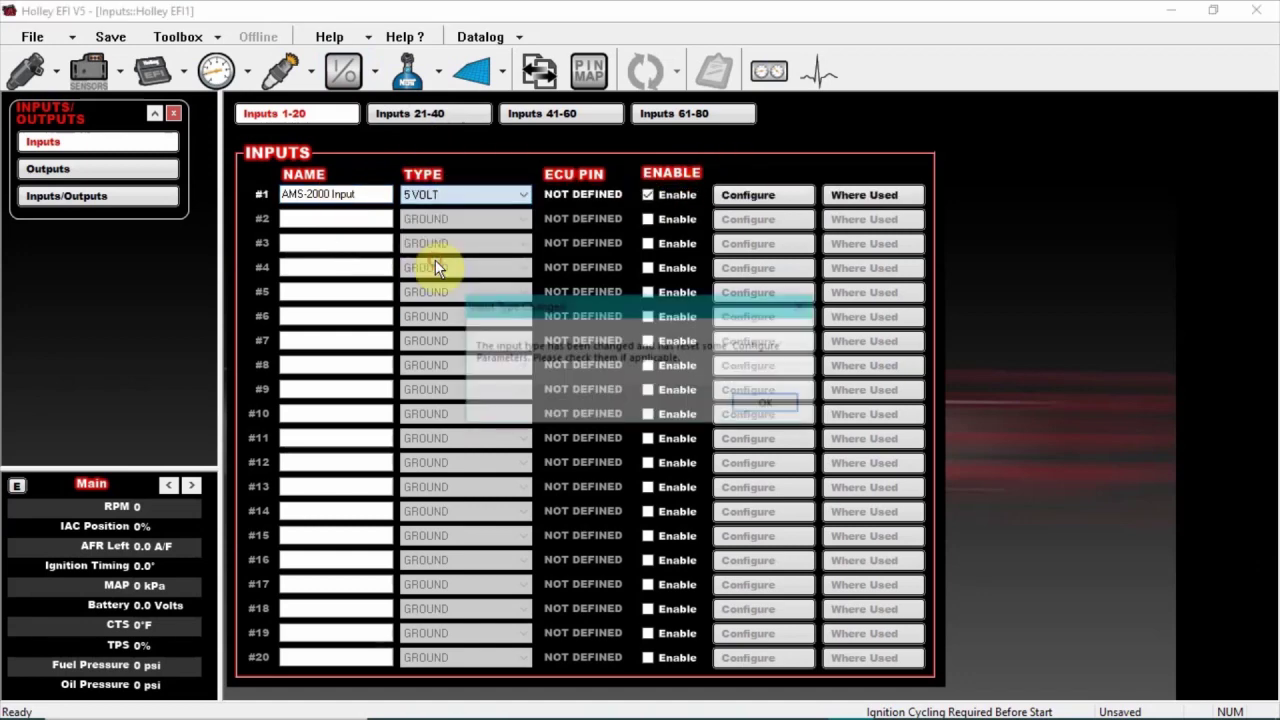
click(745, 405)
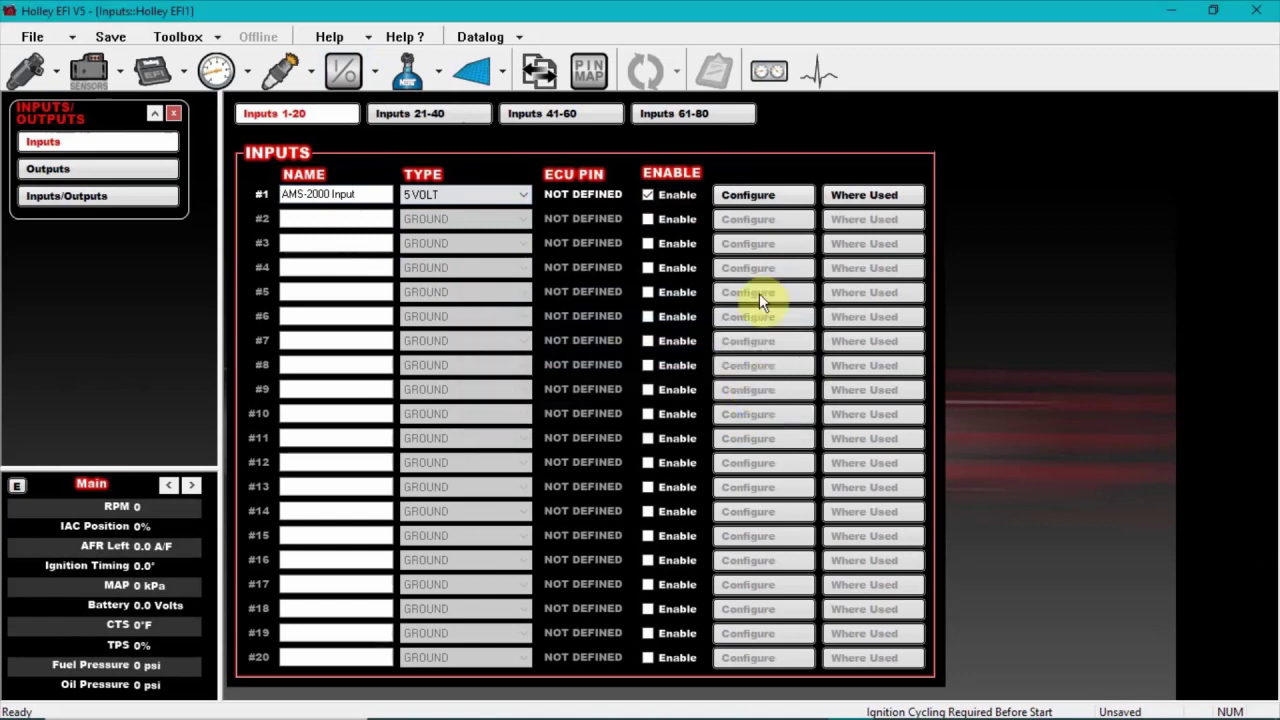
Configure the AMS-2000 Input with the Custom 5V sensor type and % as its units.
click(763, 195)
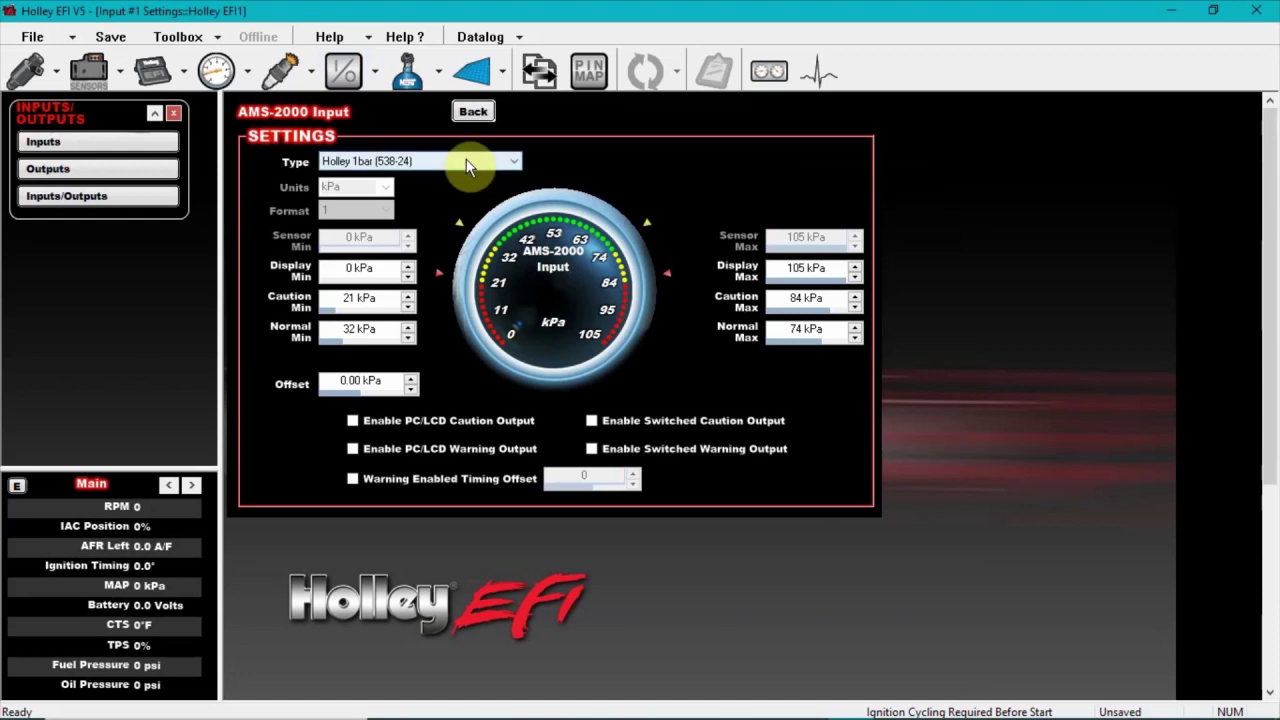
click(466, 163)
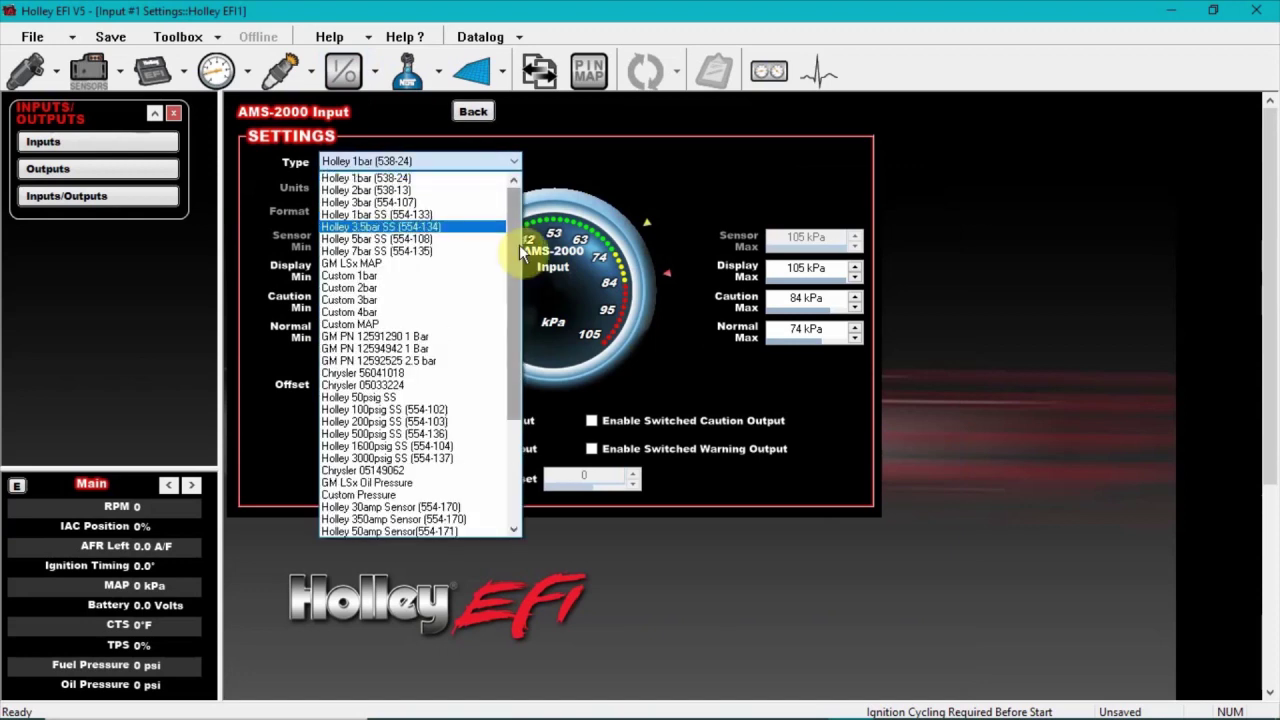
drag(519, 244, 508, 374)
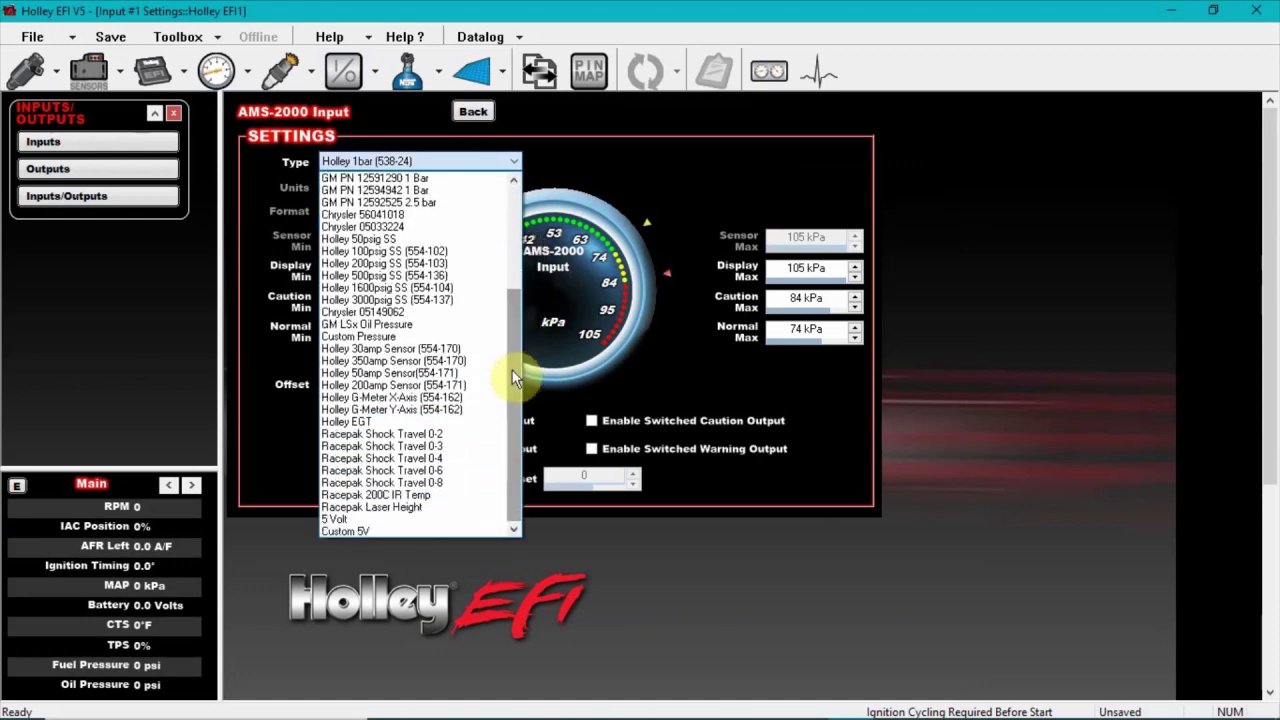
click(402, 530)
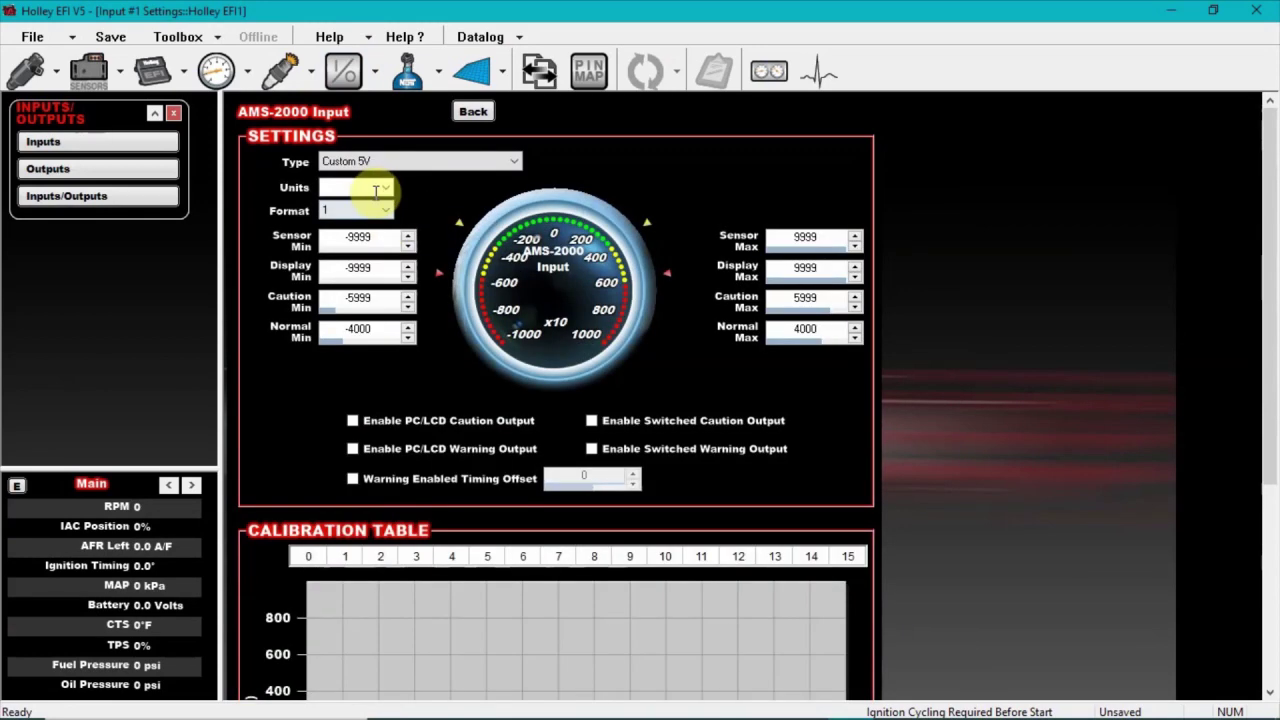
click(387, 188)
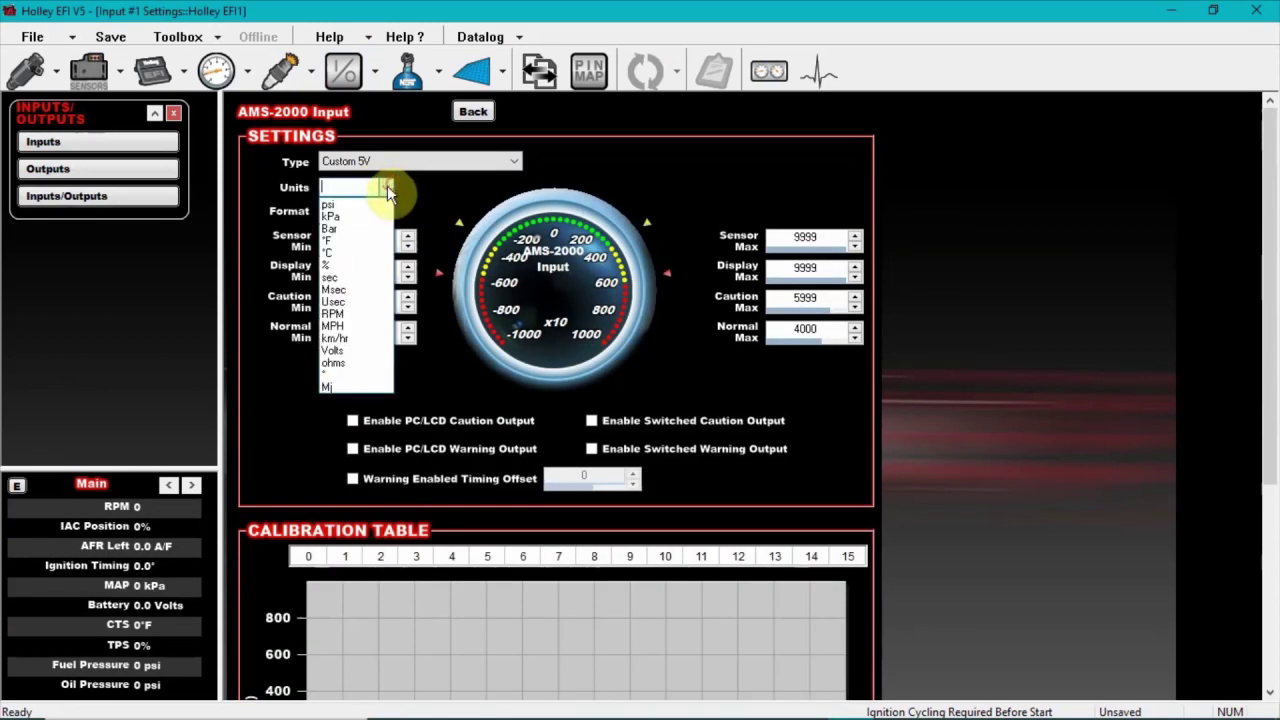
click(333, 265)
Keep the AMS-2000 Input's format at 1 and set its sensor minimum to 0 % and sensor maximum to 100 %.
click(362, 240)
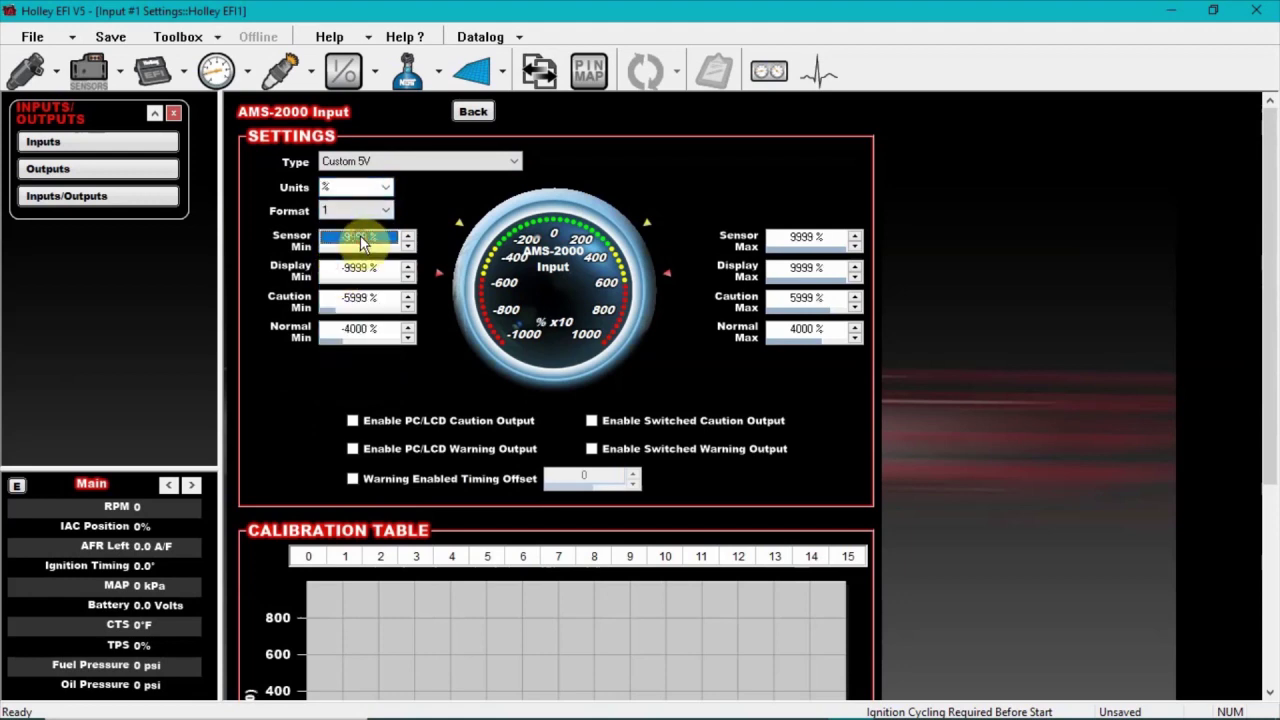
click(348, 214)
click(338, 226)
click(388, 242)
text(0)
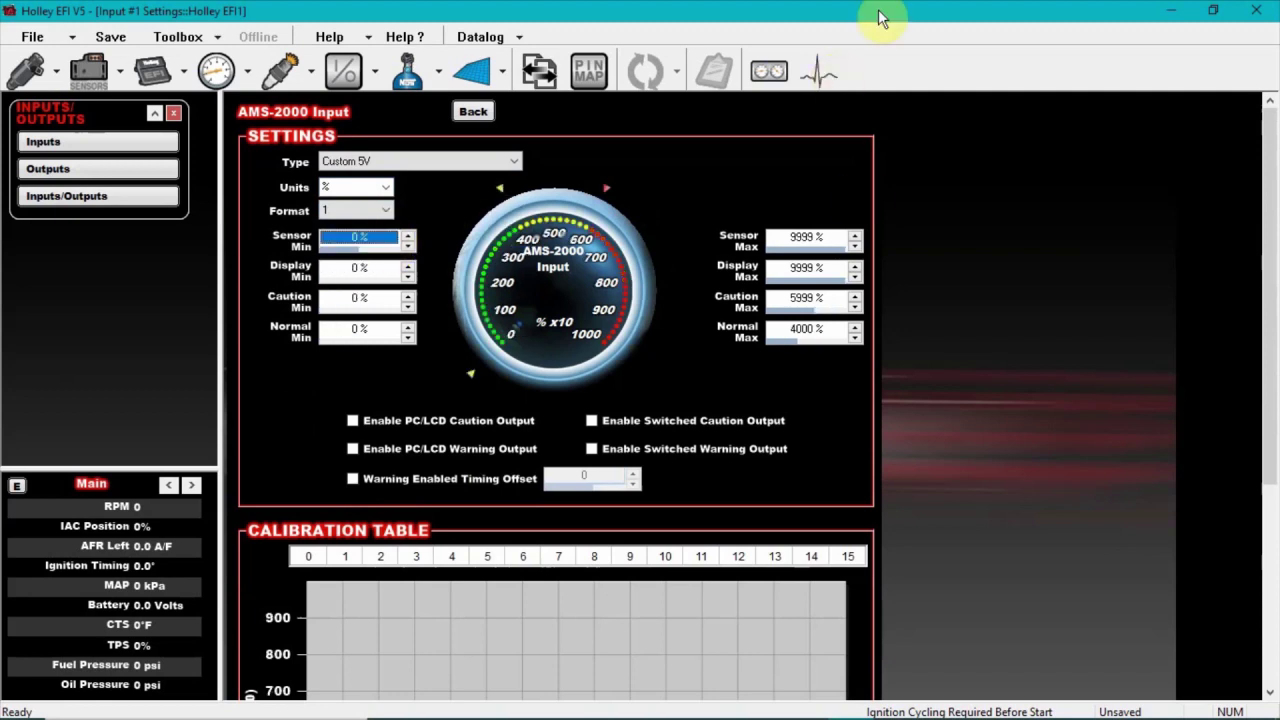
click(803, 240)
text(100)
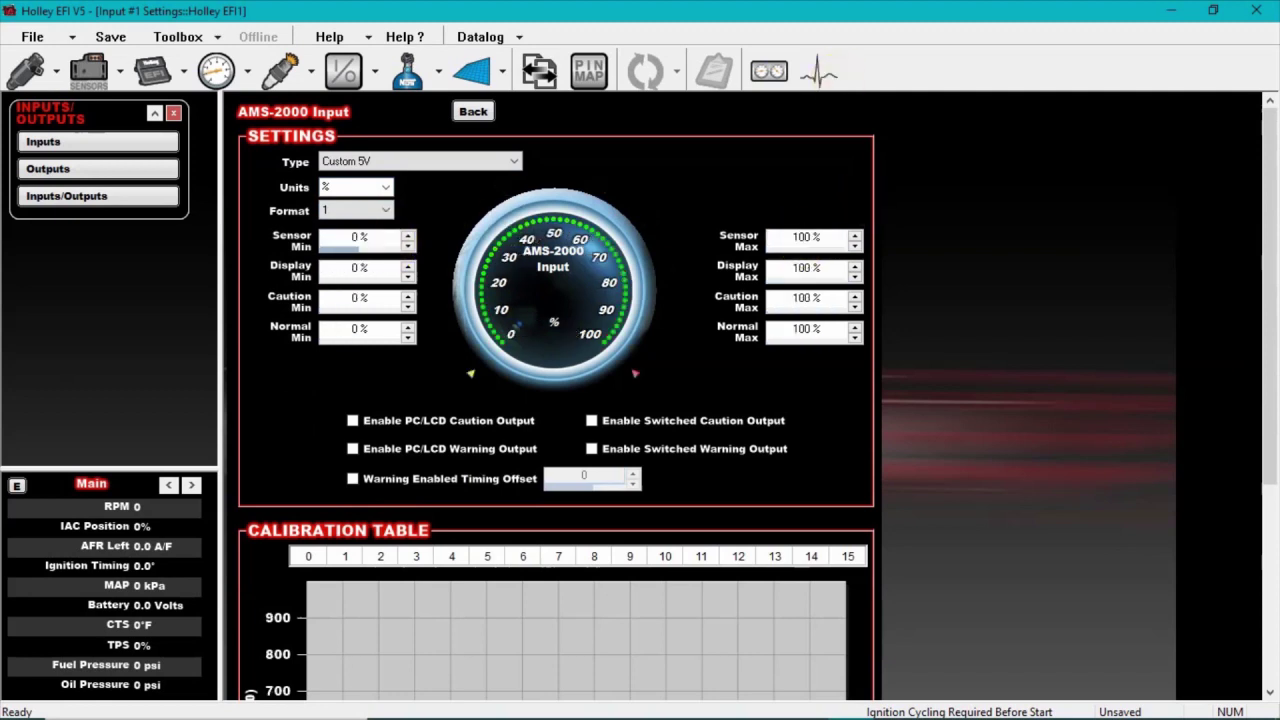
key(Return)
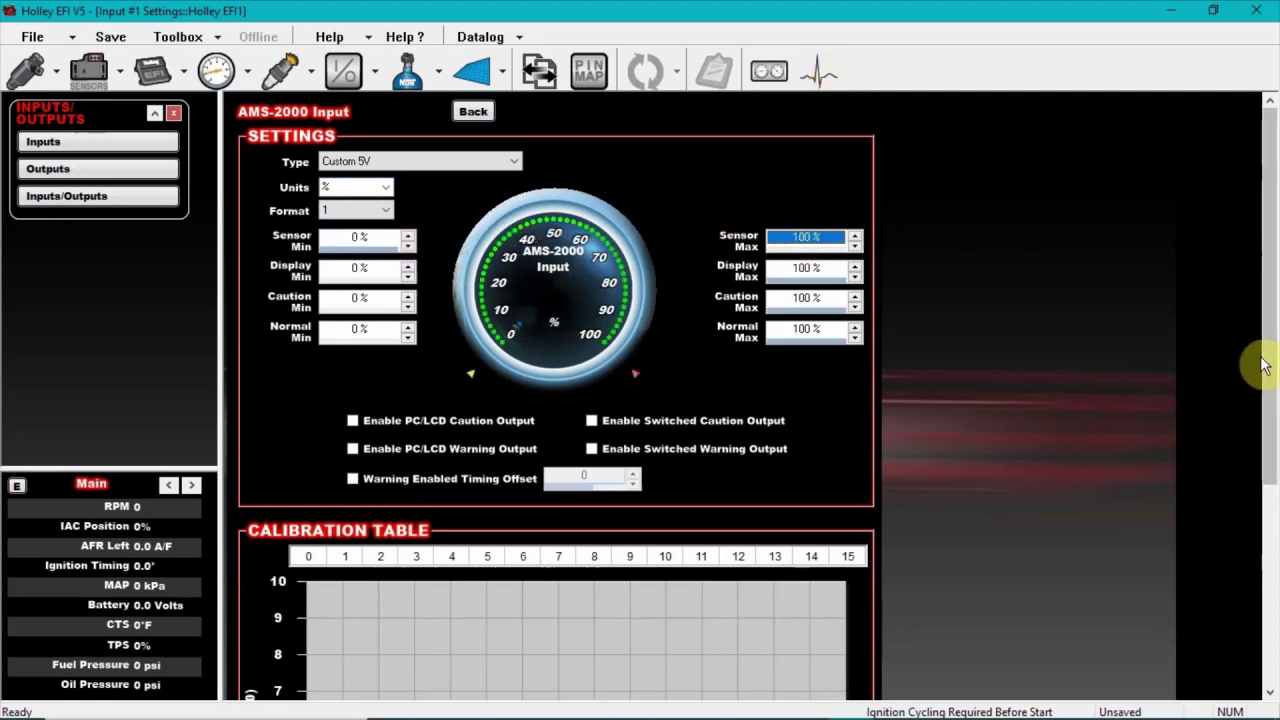
Set the last percentage value of the calibration table to 100 and fill the row linearly from 0 to 100.
drag(1257, 363, 1265, 566)
click(847, 234)
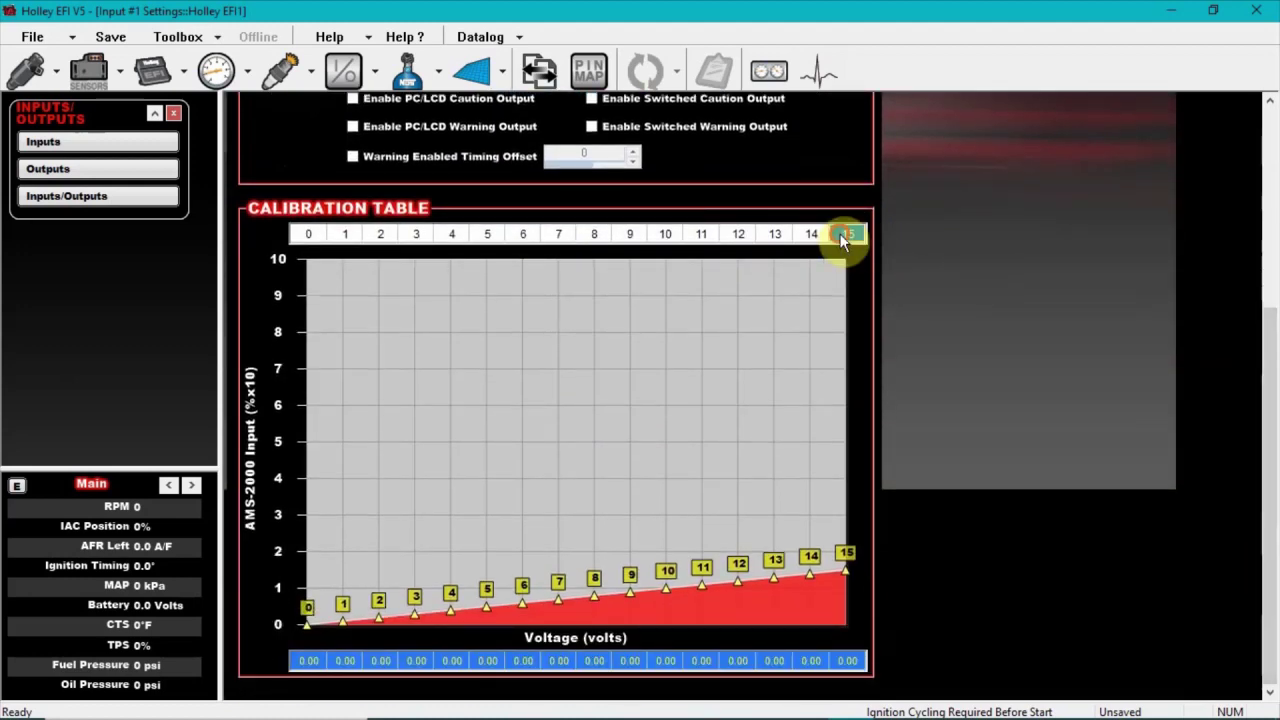
text(100)
key(Return)
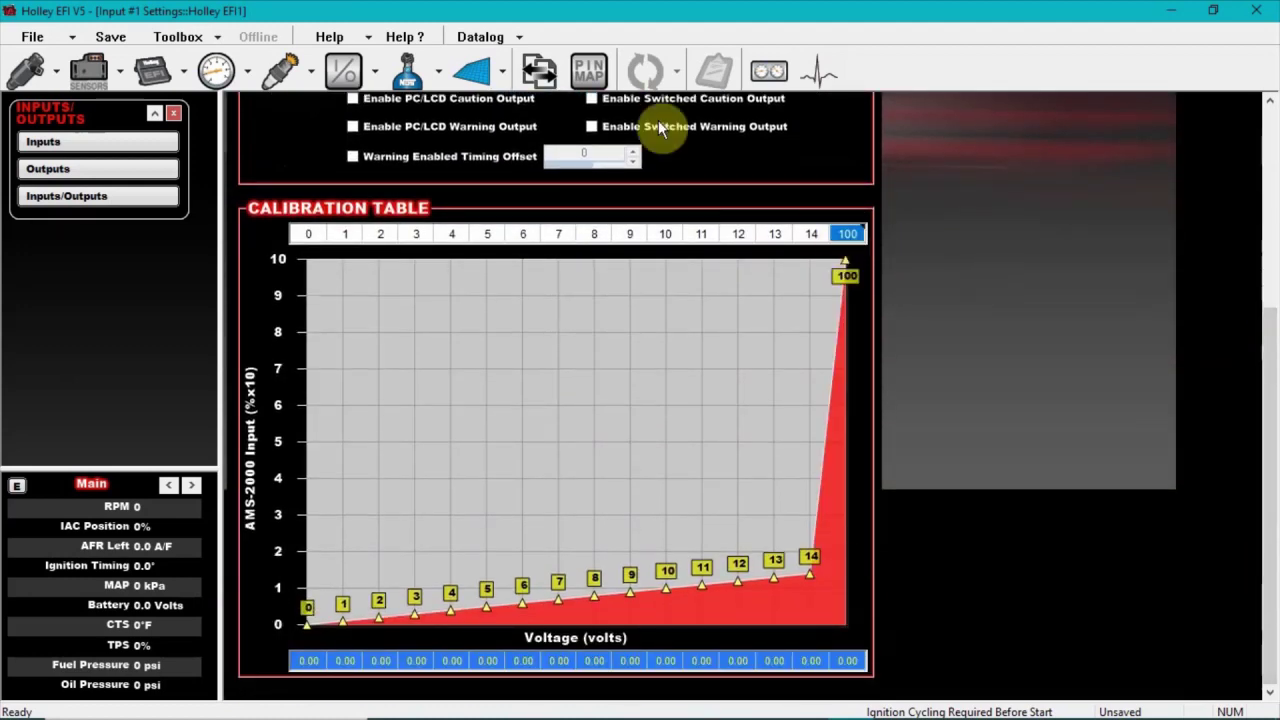
click(310, 235)
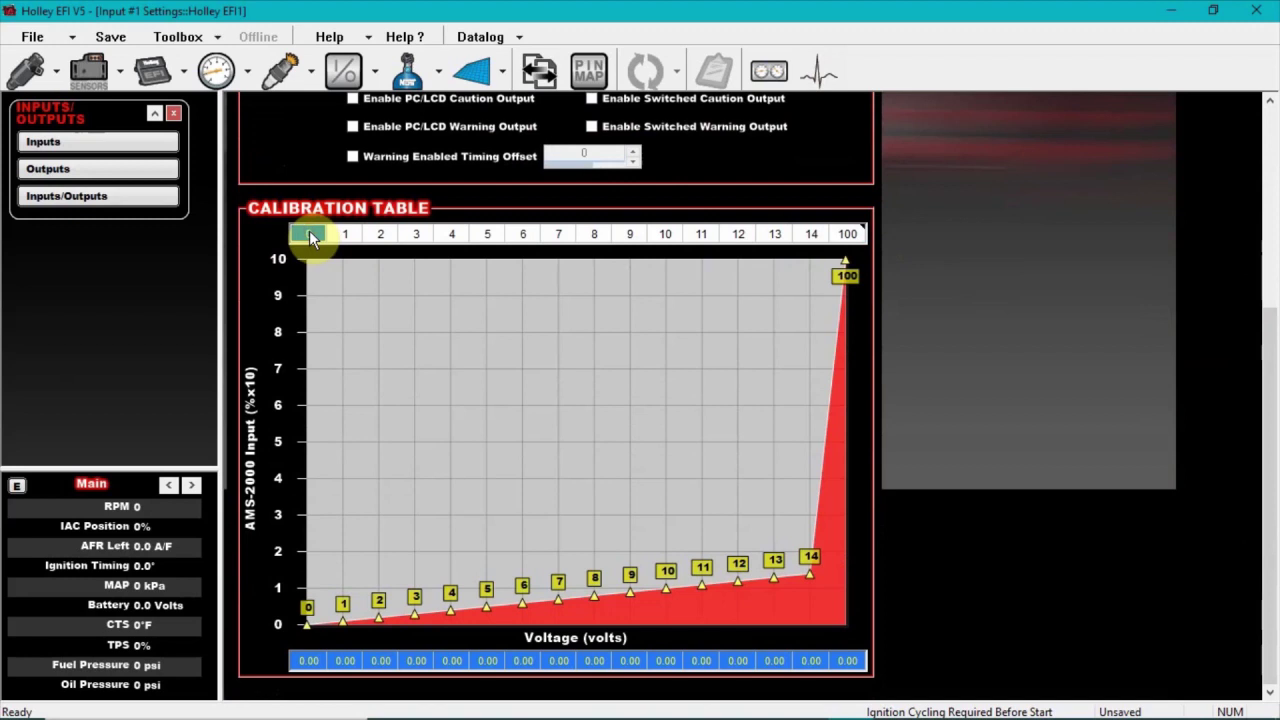
drag(309, 230, 355, 241)
right_click(355, 241)
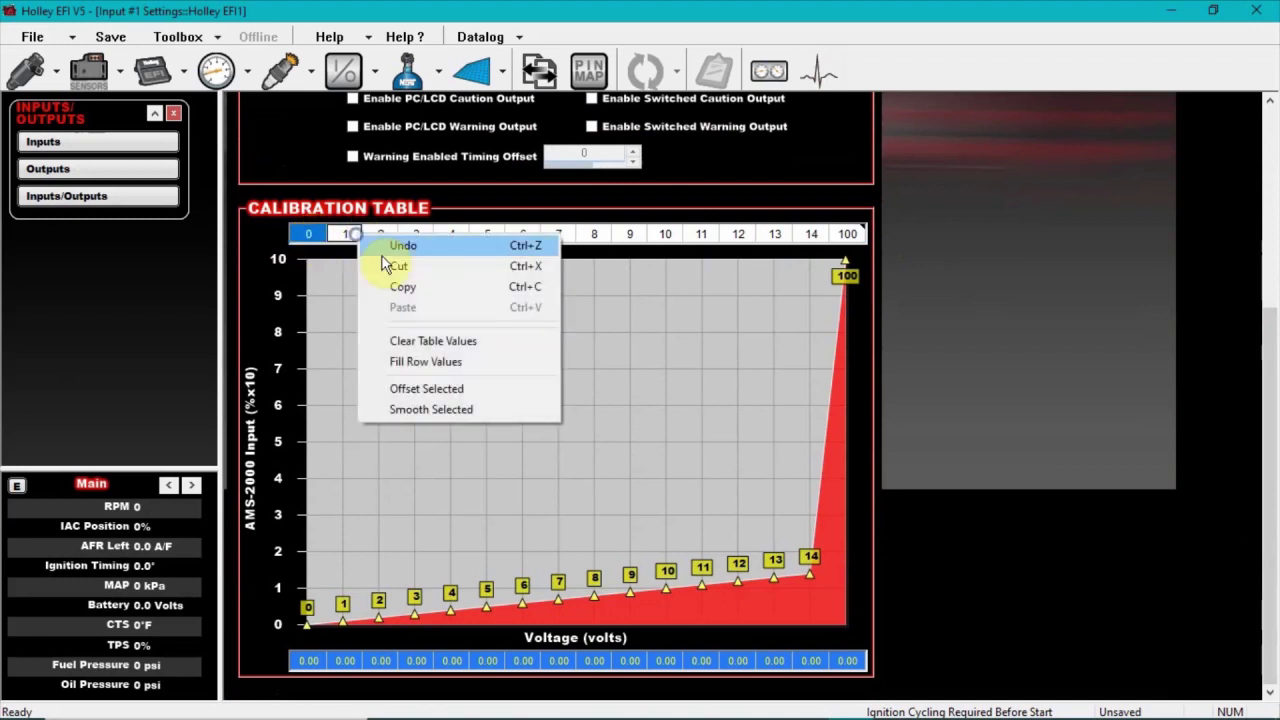
click(445, 363)
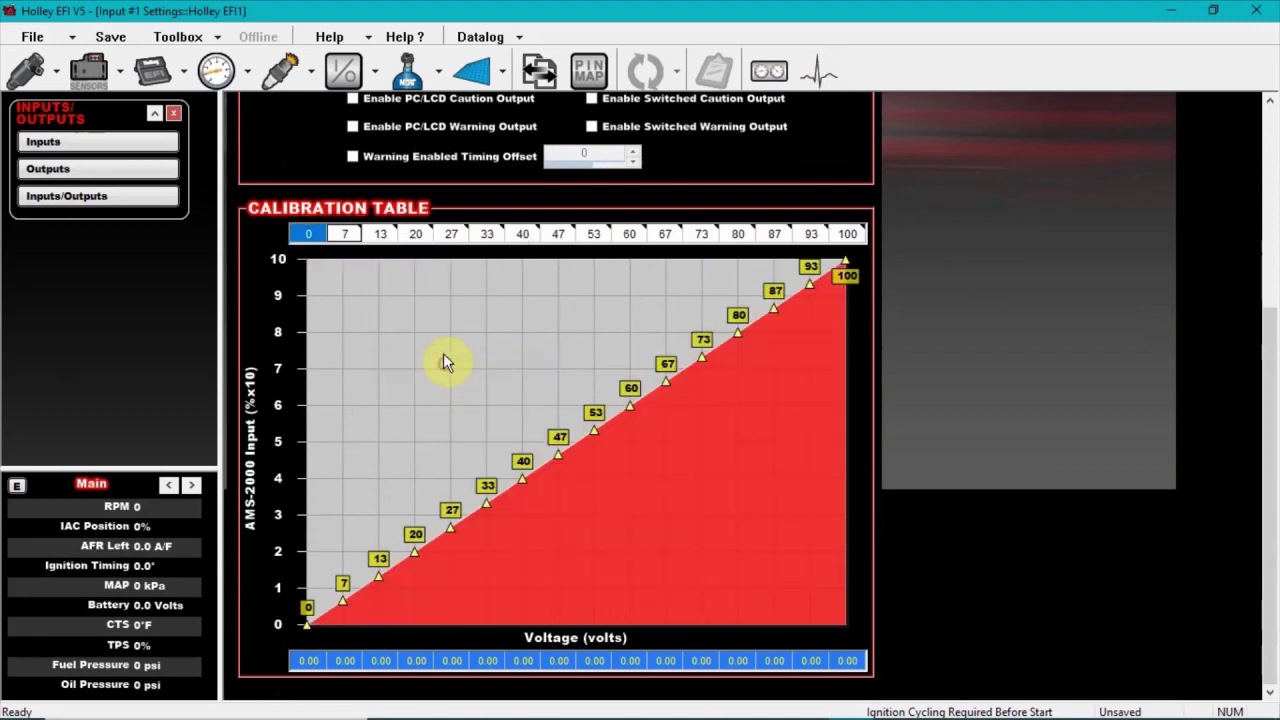
Set the calibration table's last voltage value to 5.00 and its first voltage value to .0.
click(850, 661)
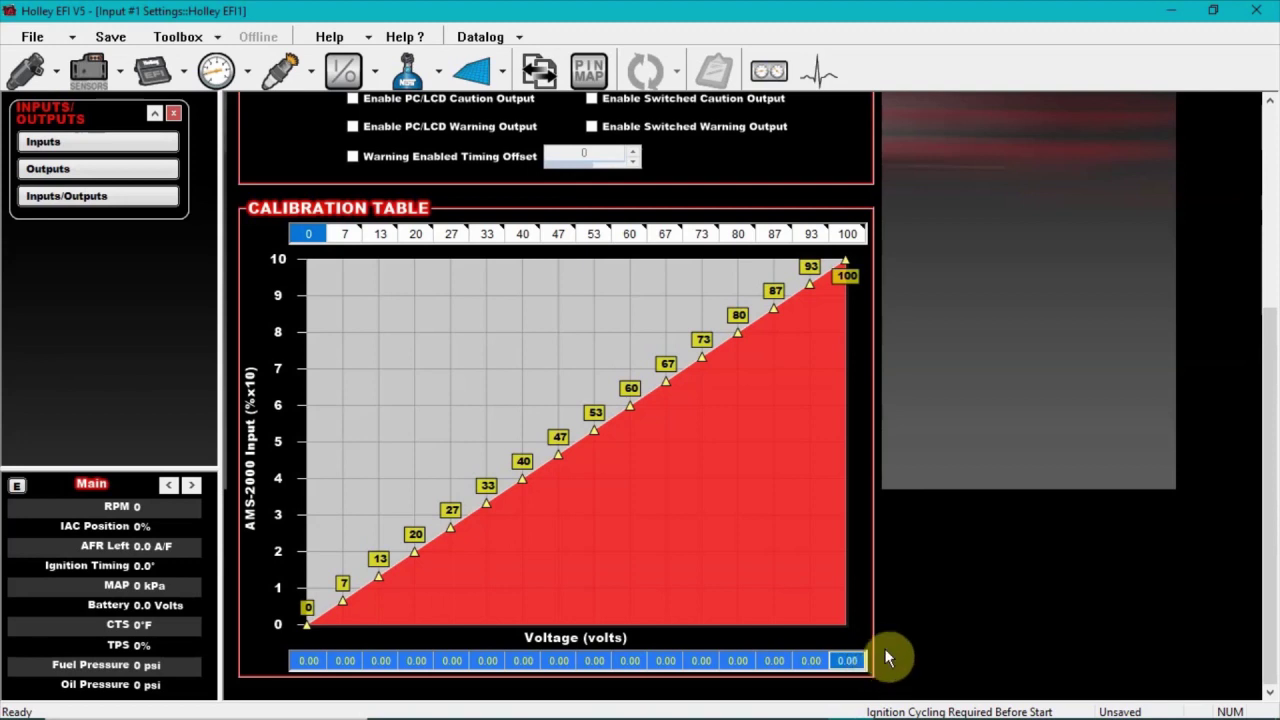
text(5)
key(Return)
click(310, 662)
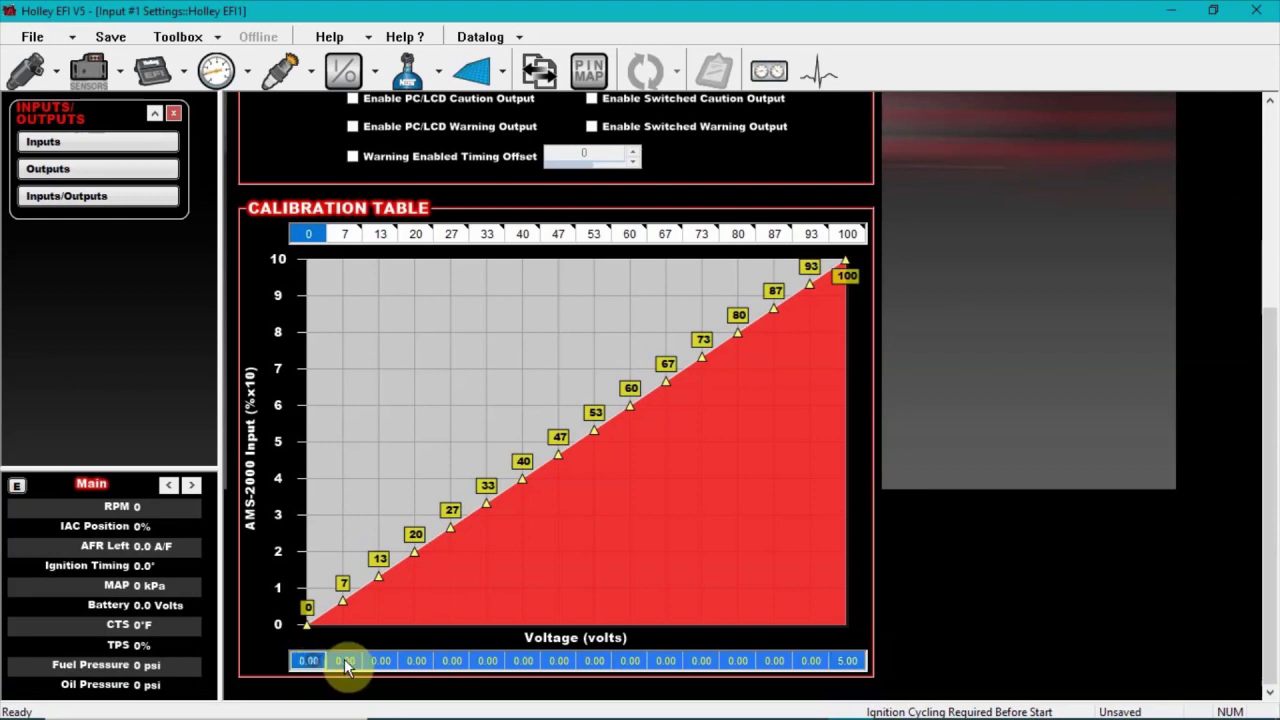
key(BackSpace)
text(.0)
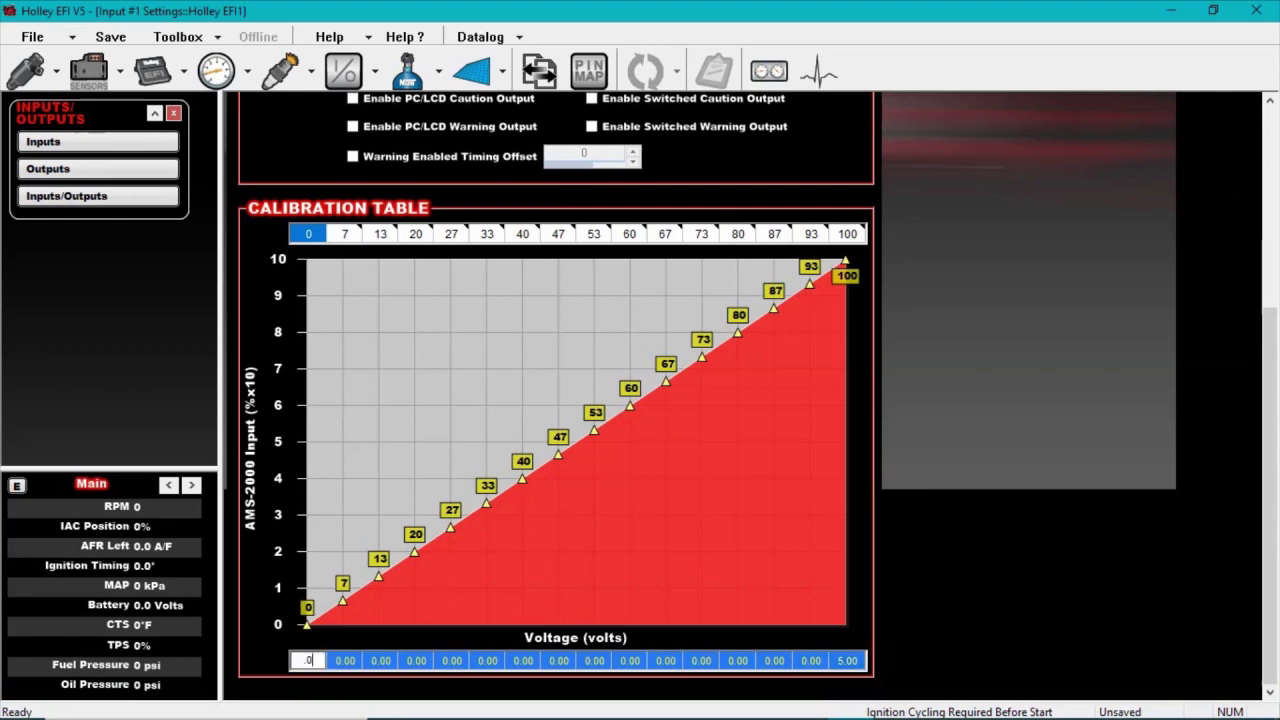
click(345, 664)
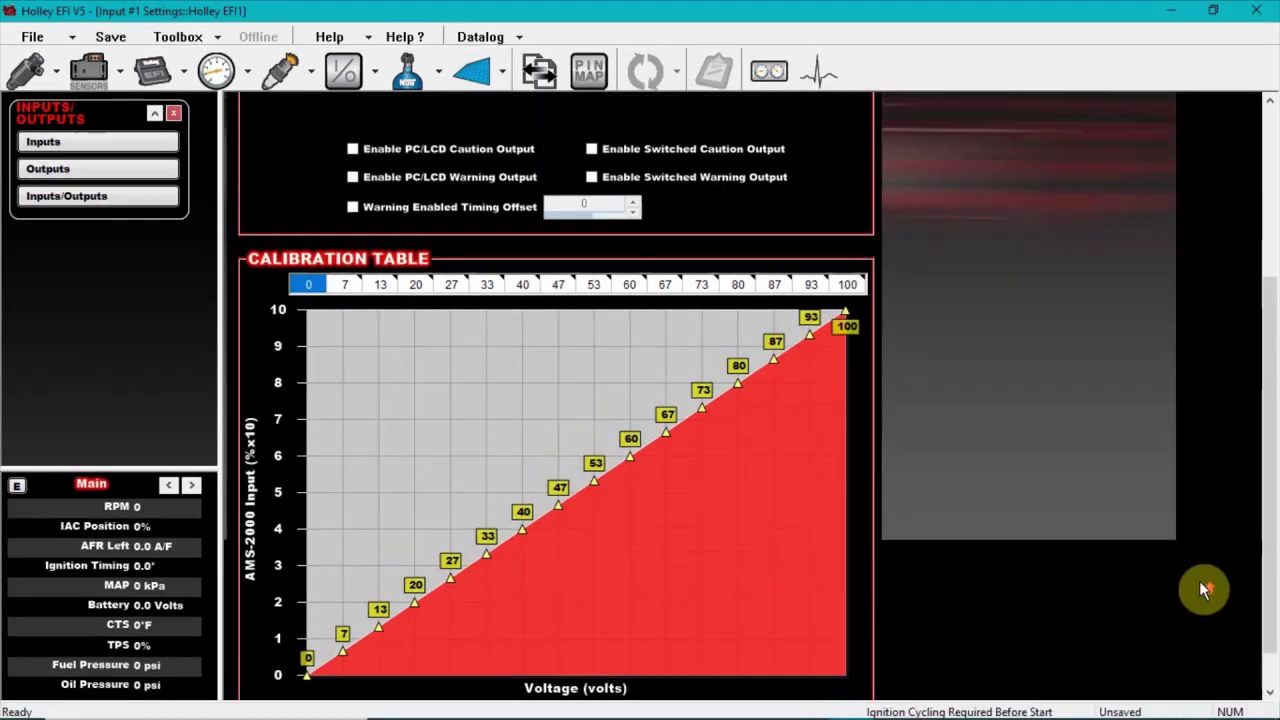
Close the AMS-2000 Input settings and the Inputs/Outputs configuration group.
scroll(1199, 586, up, 3)
click(488, 111)
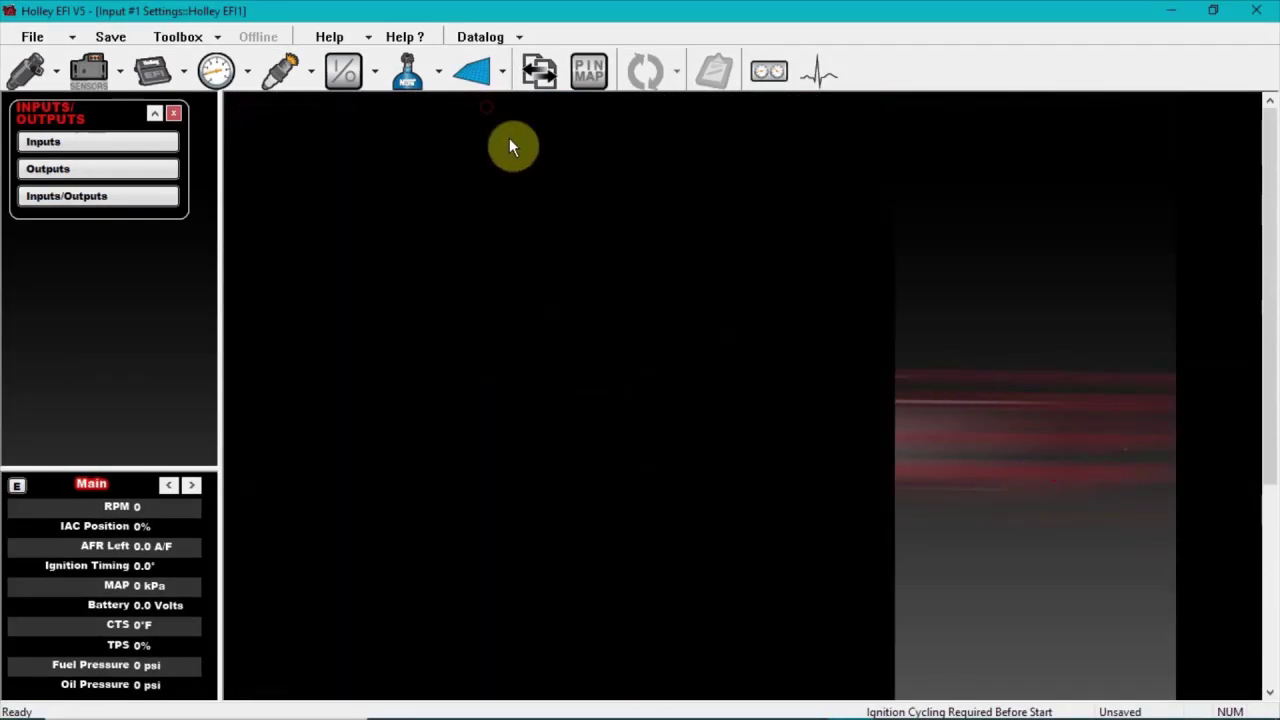
click(174, 114)
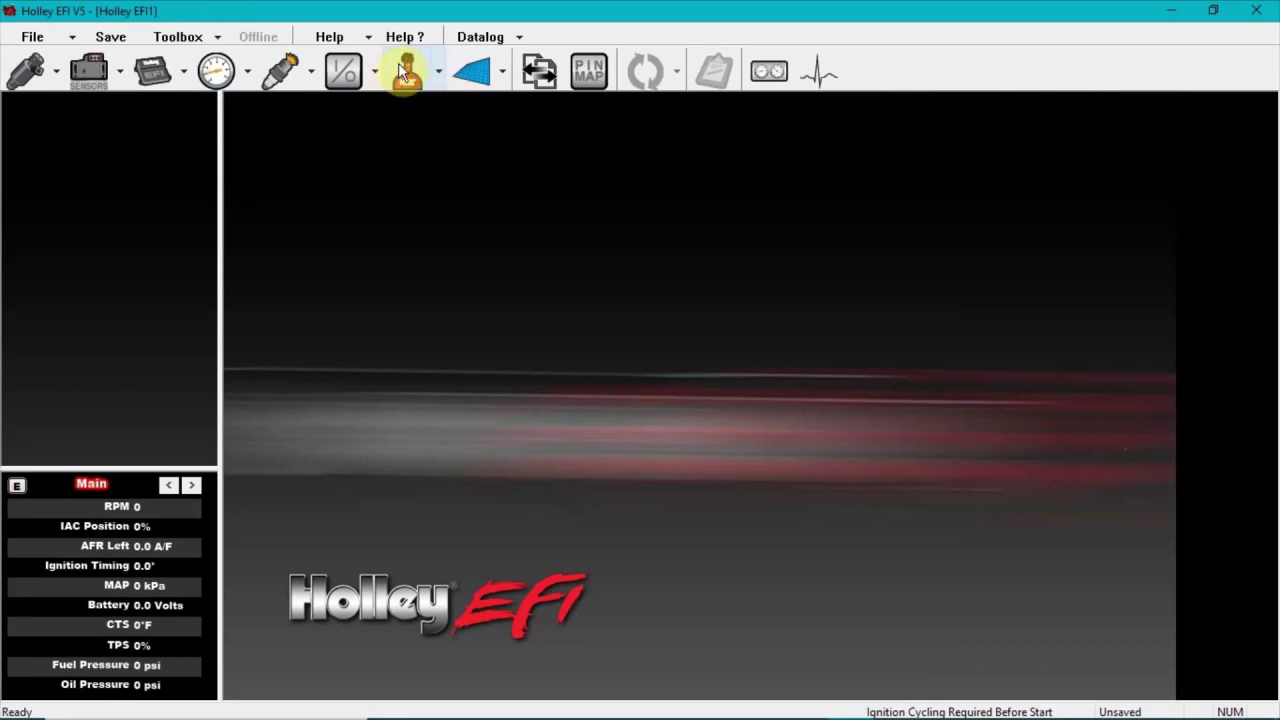
Enable Input #1 in the nitrous parameters and set the TPS Trigger to 85%.
click(402, 68)
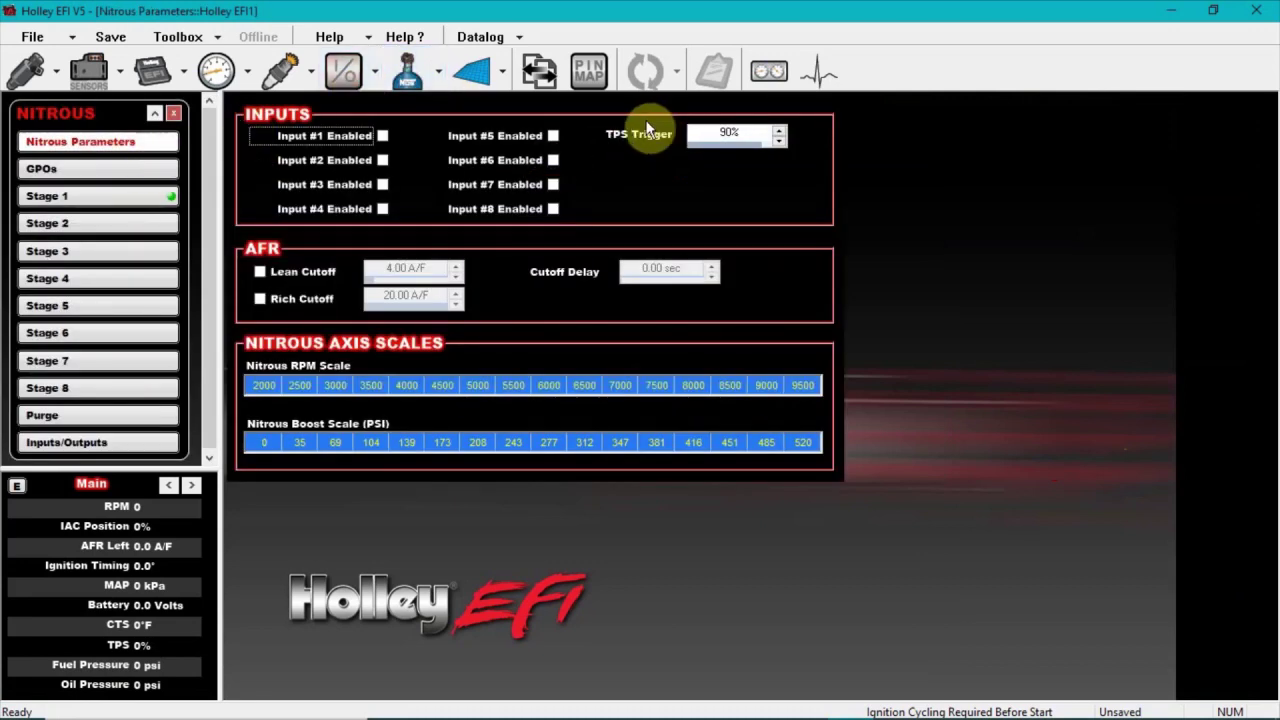
click(367, 142)
click(726, 139)
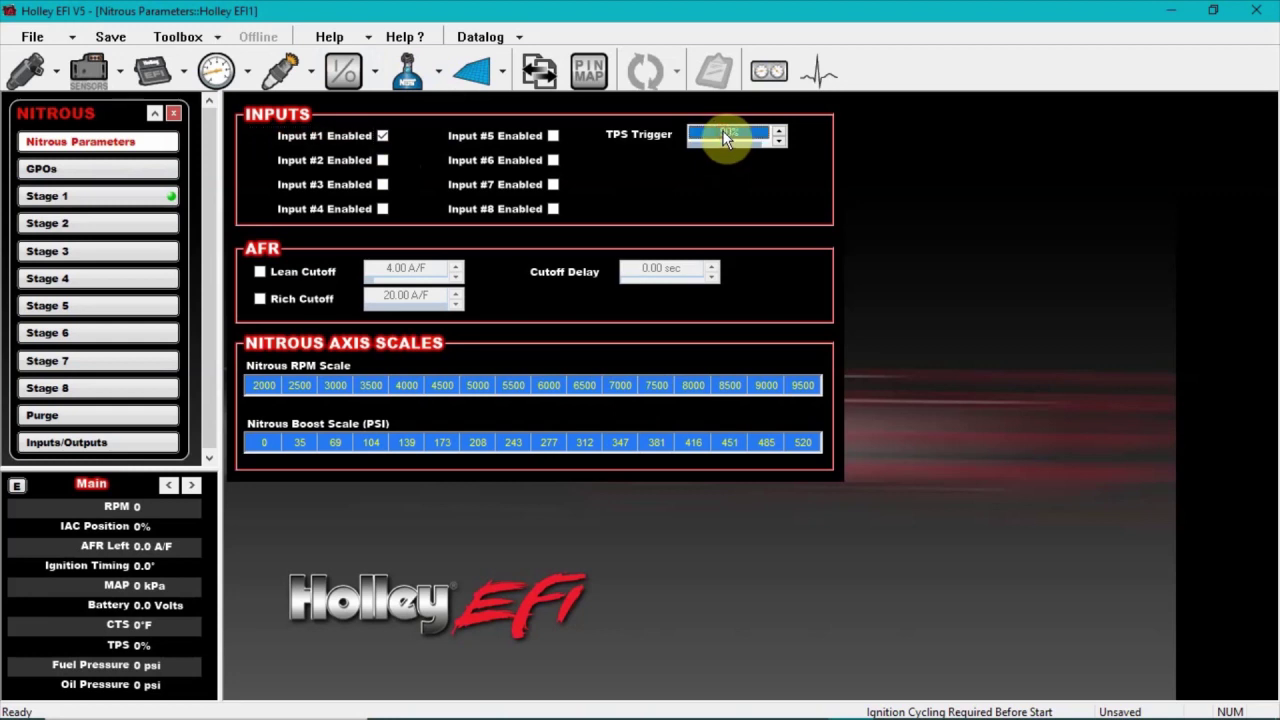
text(85)
Keep nitrous Stage 1 as Wet/Non-Progressive and set Input 1 to Disable this stage.
click(128, 200)
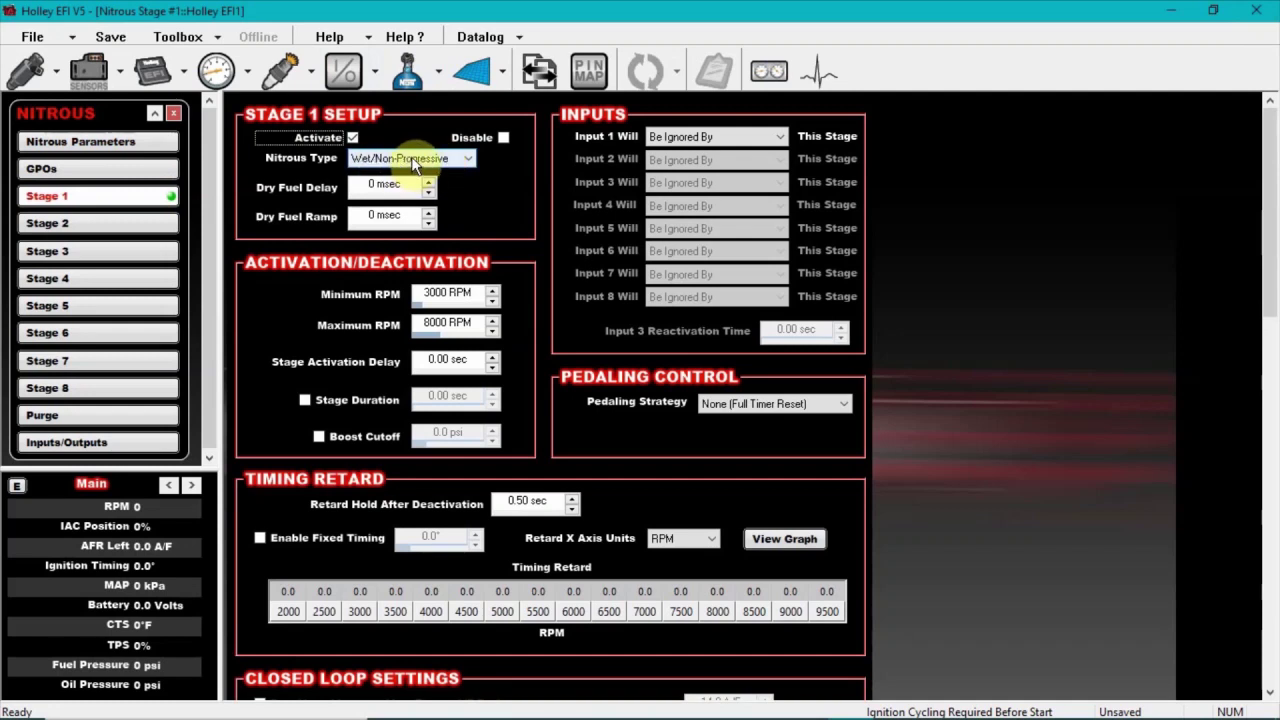
click(414, 160)
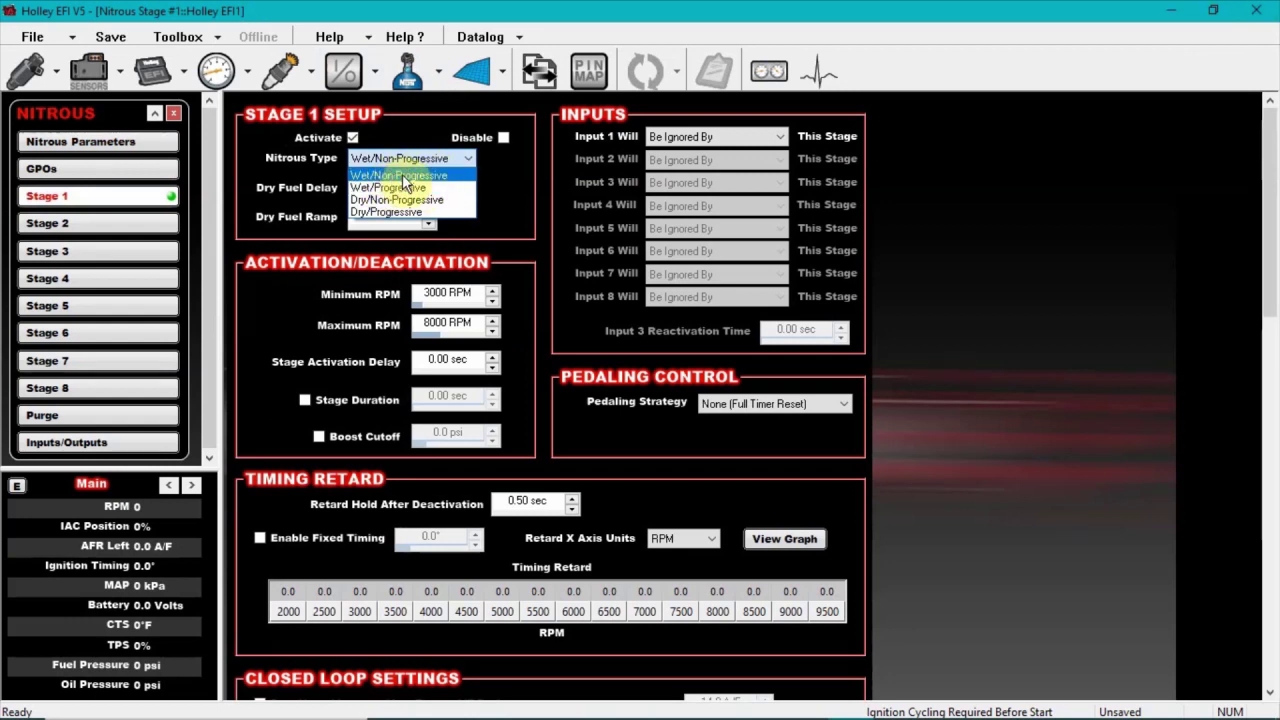
click(397, 176)
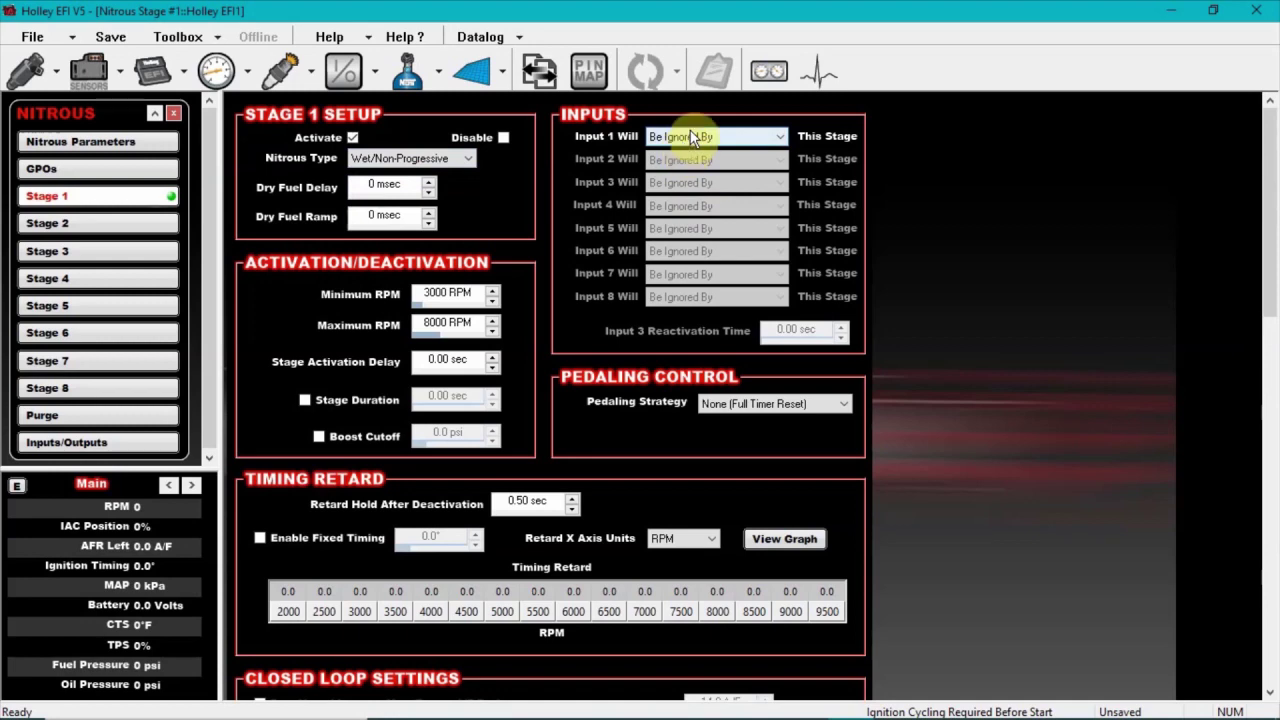
click(686, 136)
click(682, 169)
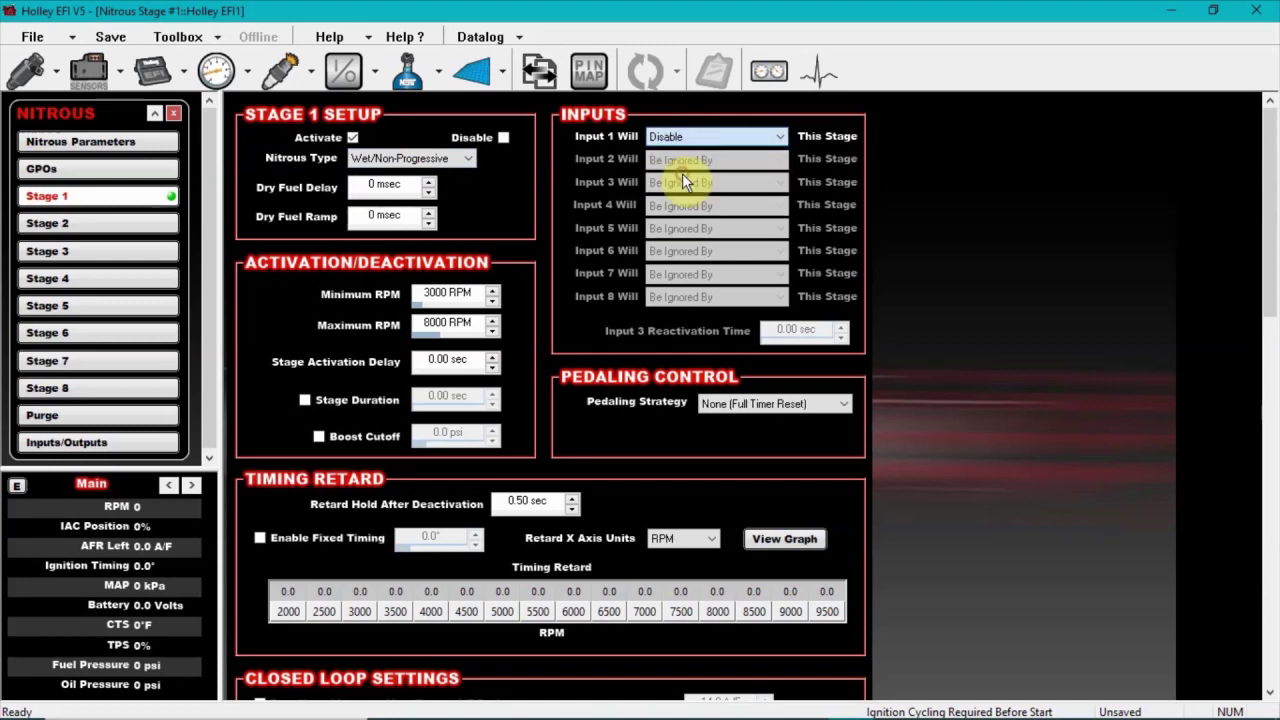
Set the maximum RPM for Stage 1 activation to 7500 RPM.
mouse_move(1266, 194)
mouse_down()
mouse_move(1267, 230)
mouse_move(1268, 215)
mouse_up()
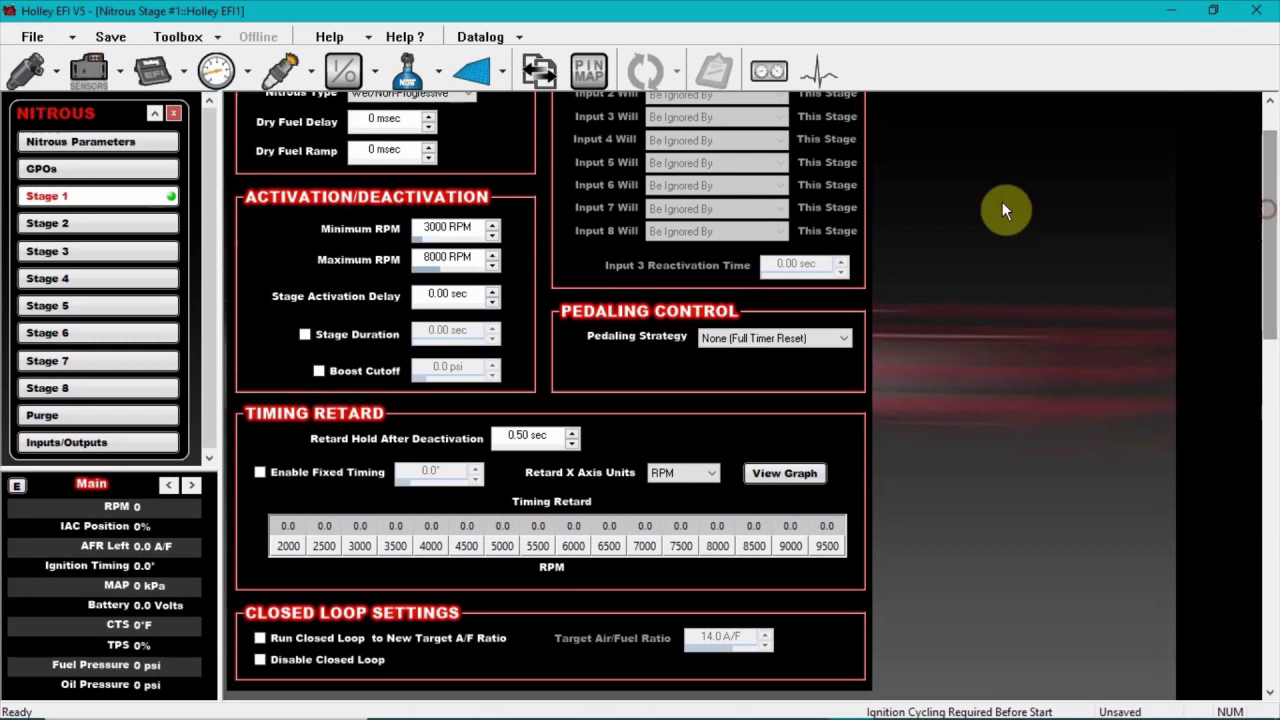
click(442, 262)
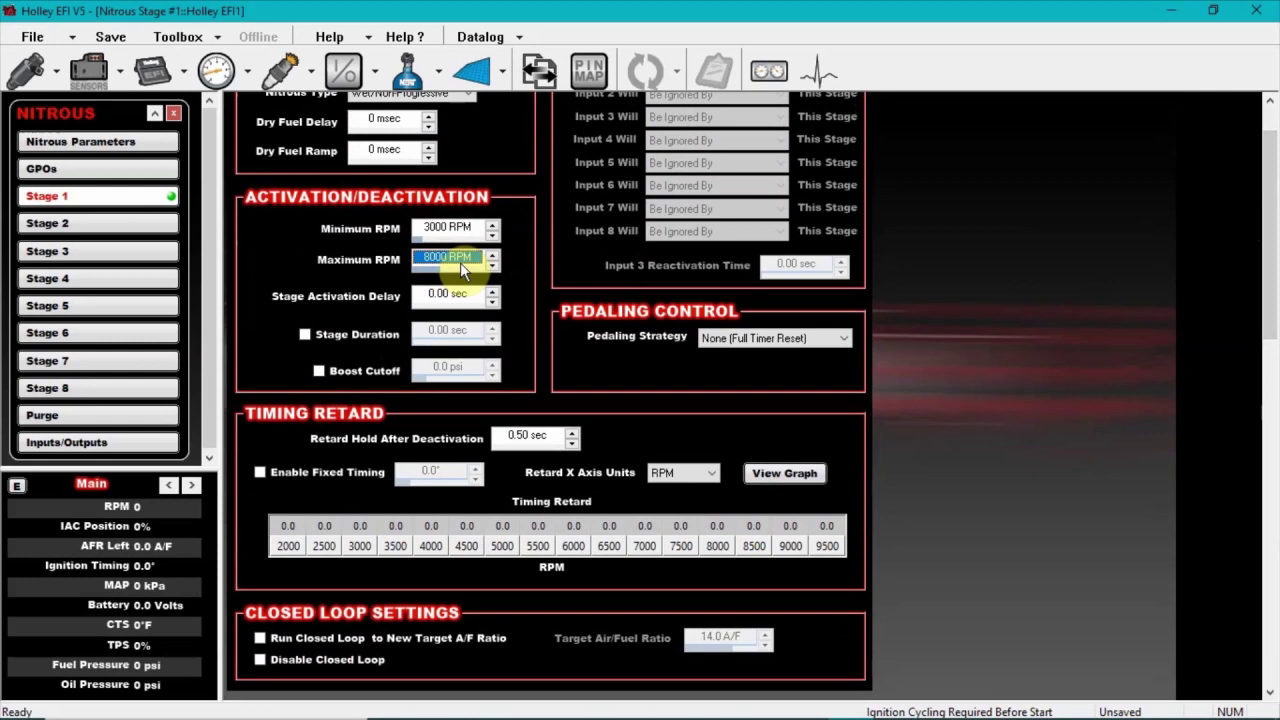
text(7500)
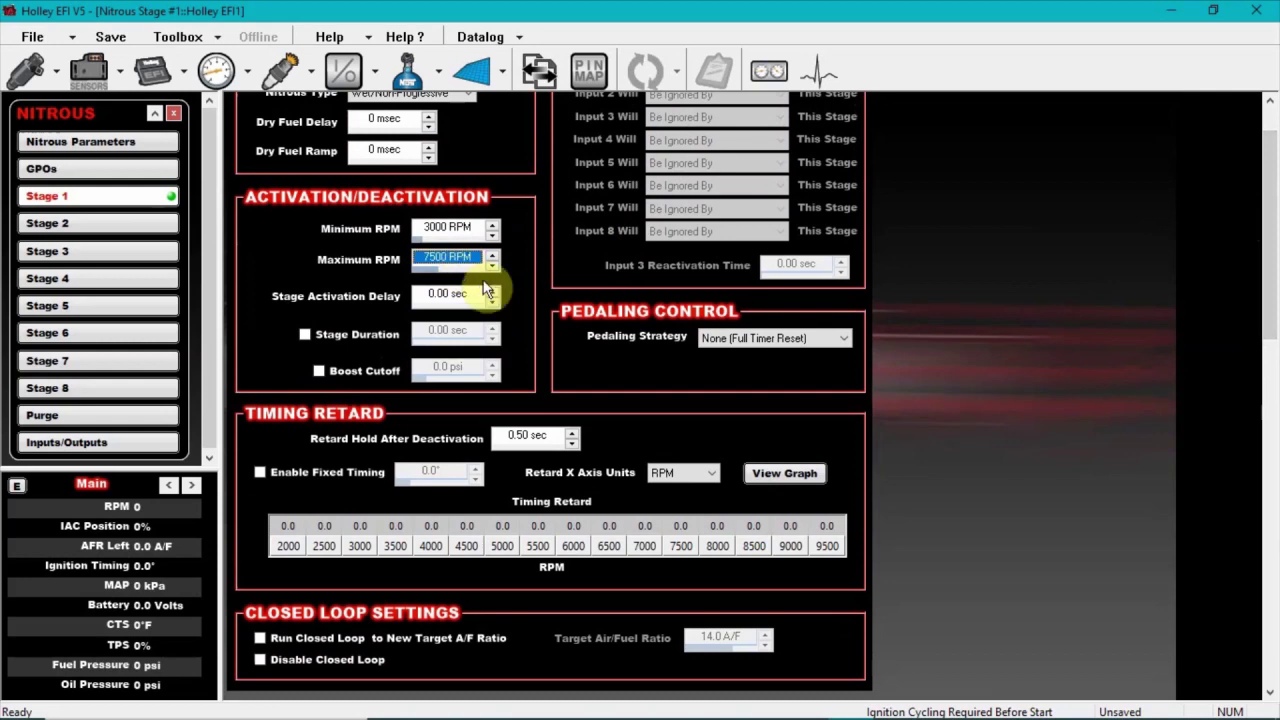
Enable a Stage 1 duration of 5.00 sec and set the pedaling strategy to Pause Enabled.
click(349, 337)
click(440, 338)
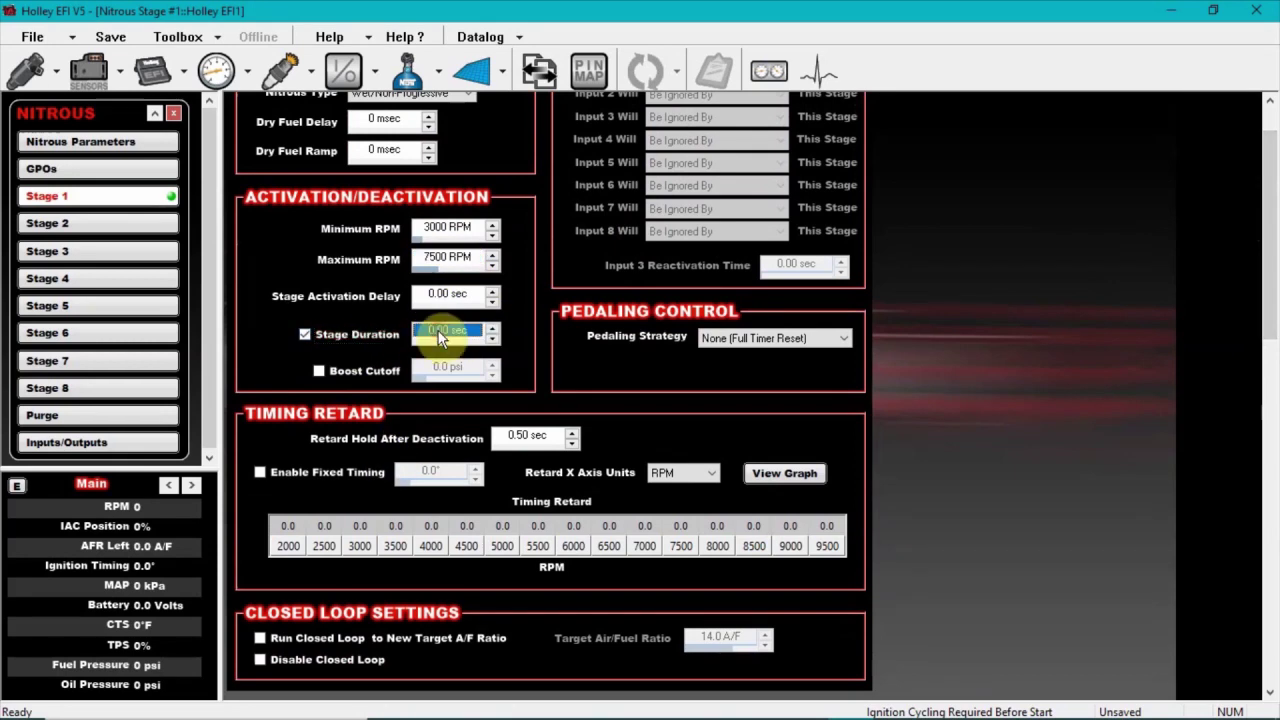
text(5)
key(Return)
click(737, 340)
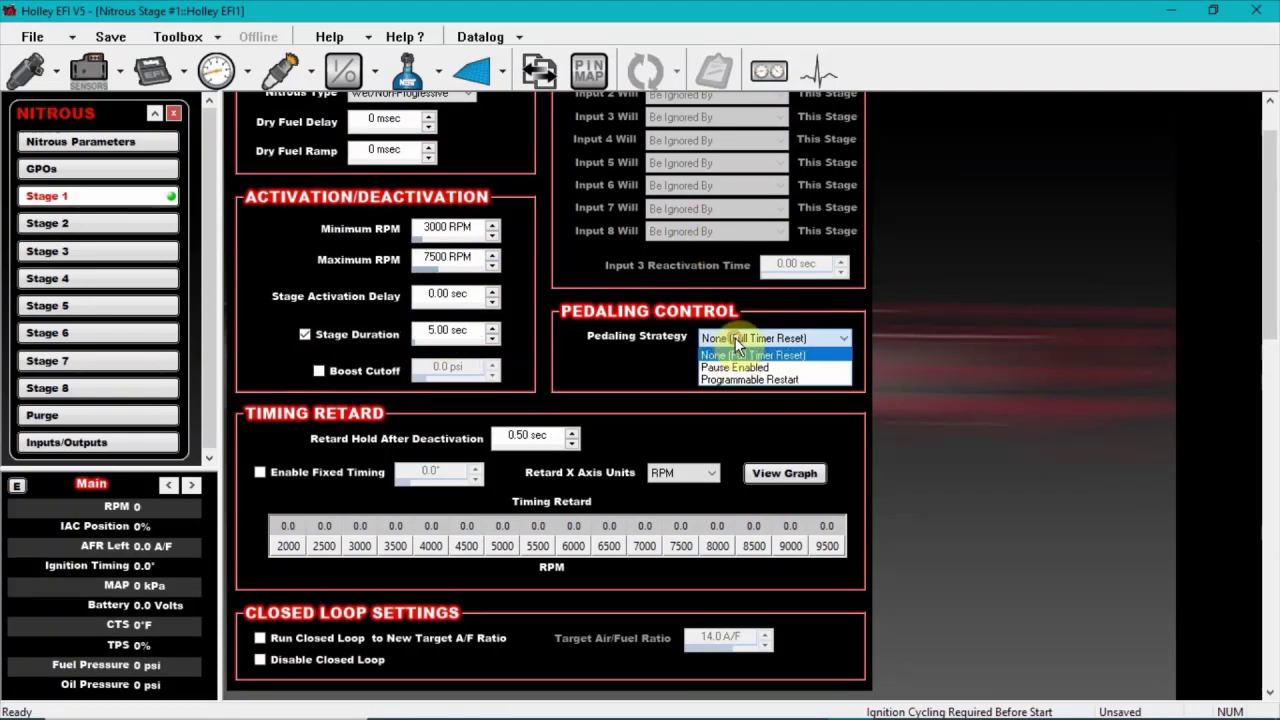
click(736, 367)
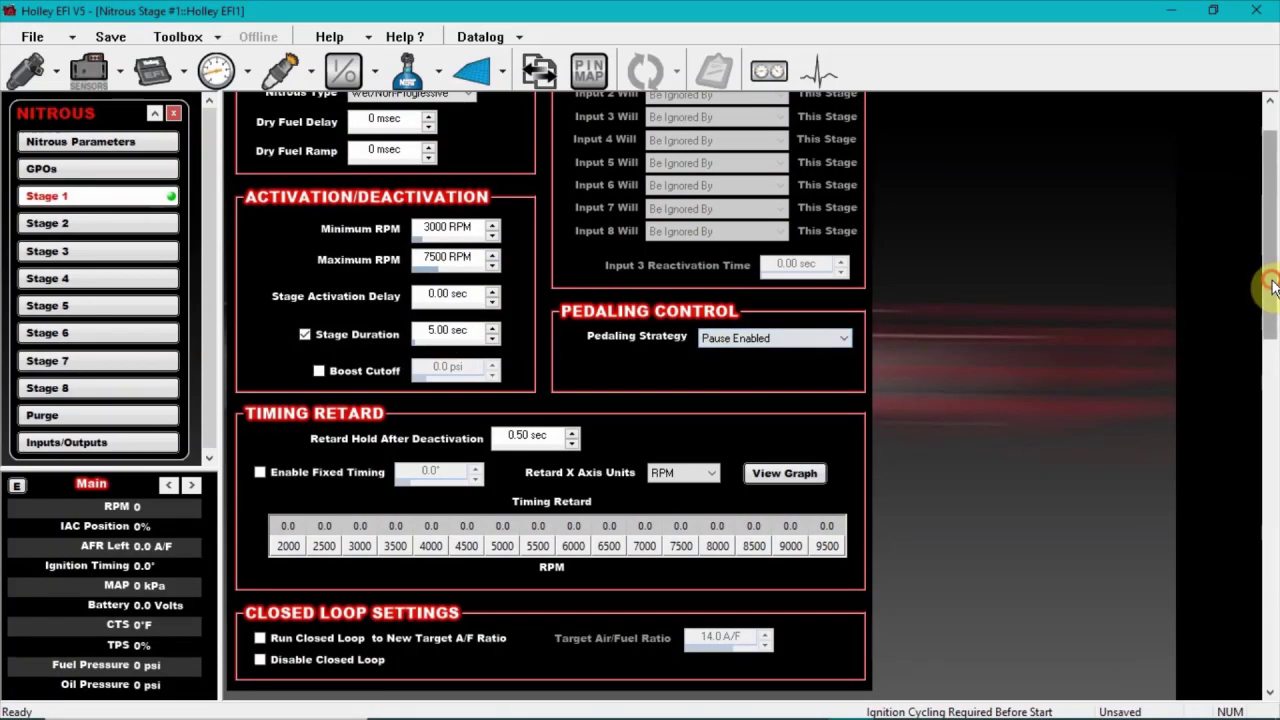
Enable Run Closed Loop to New Target A/F Ratio for Stage 1 with a target air/fuel ratio of 11.0.
drag(1272, 287, 1260, 334)
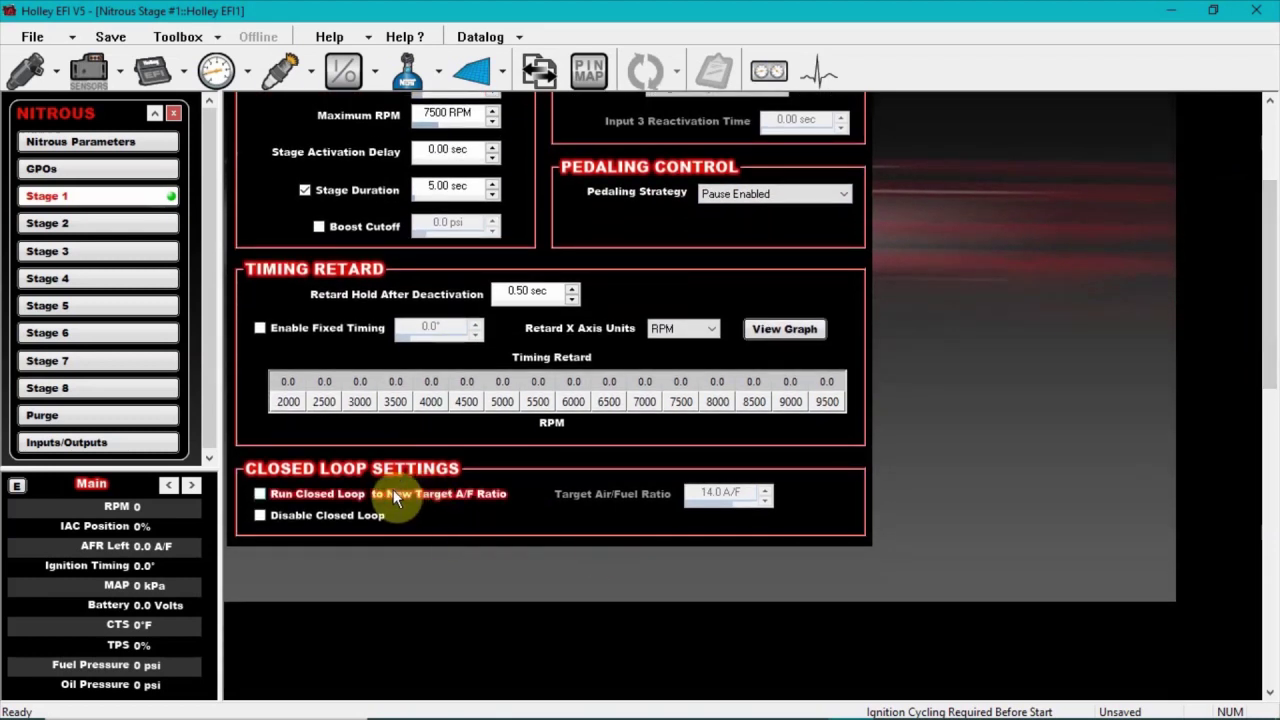
click(380, 493)
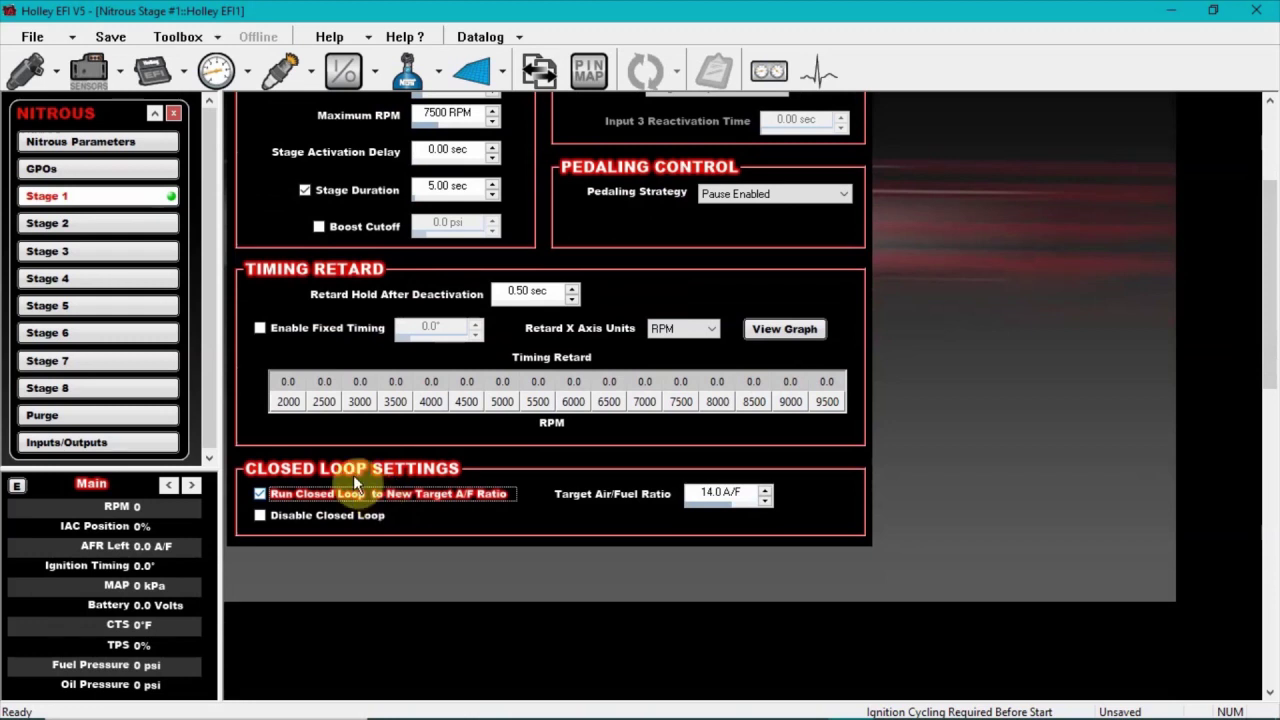
click(728, 491)
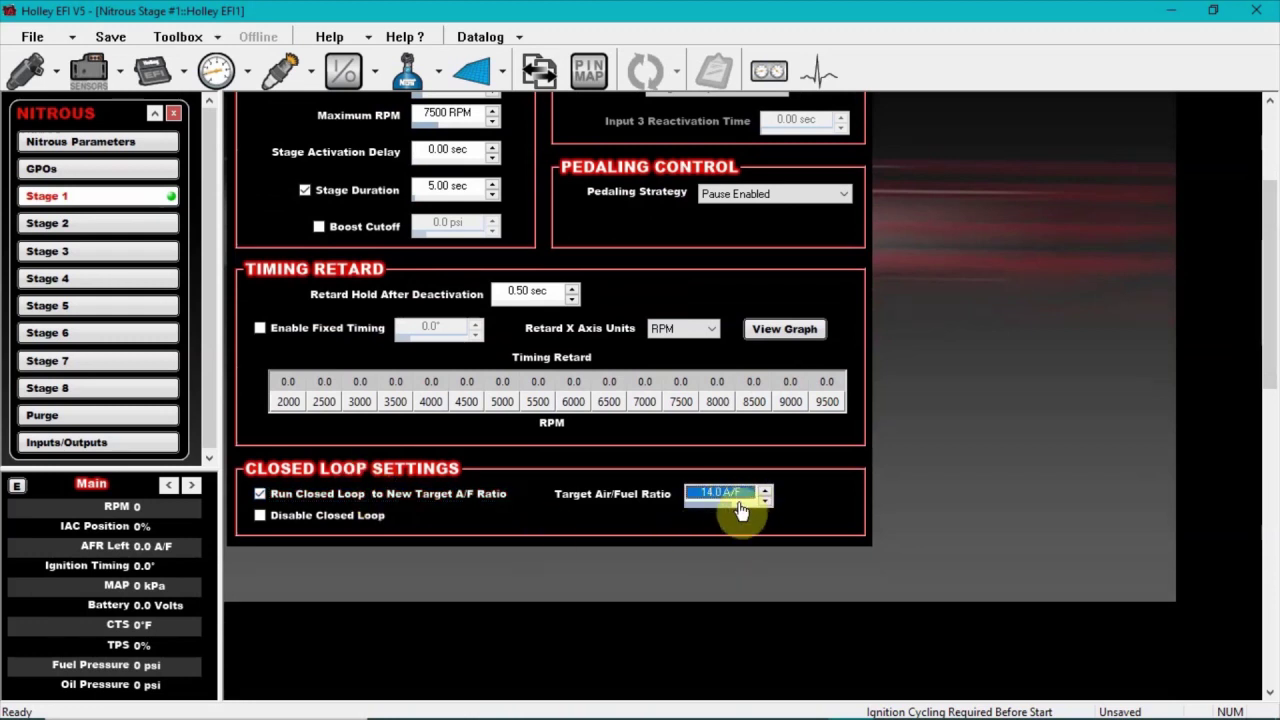
text(11)
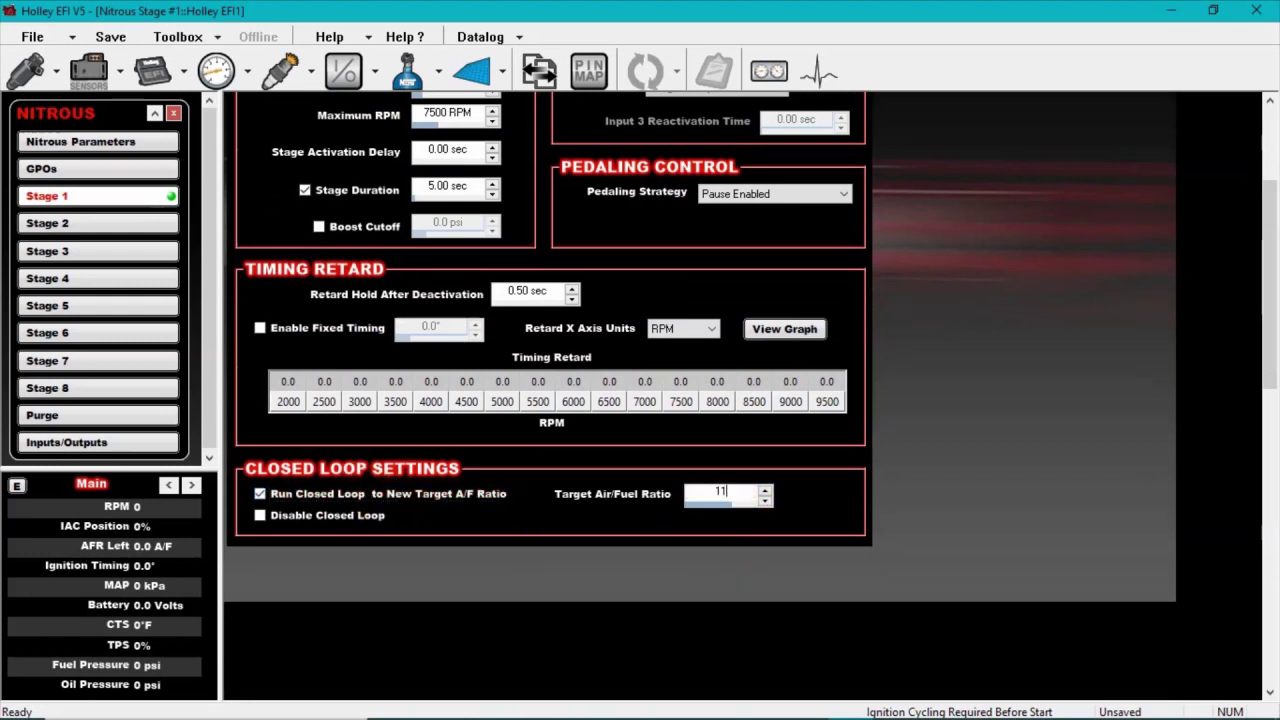
key(Return)
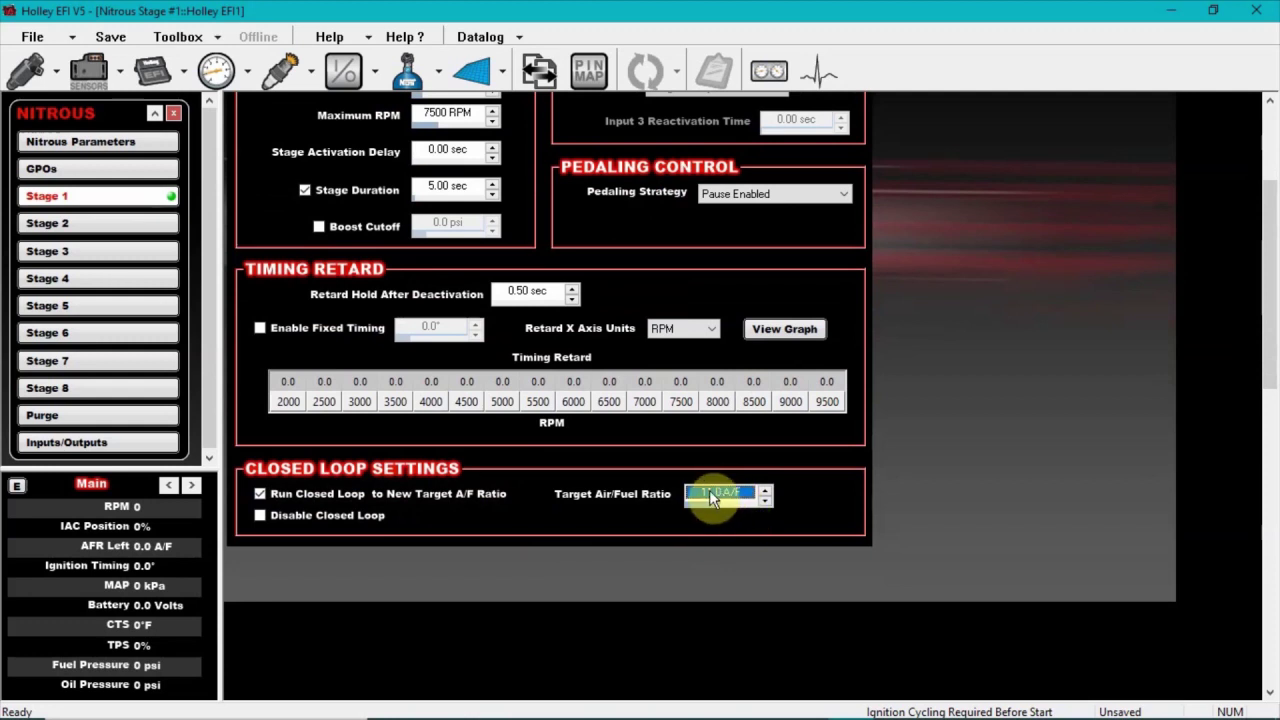
Change Stage 1's target air/fuel ratio to 15.0 A/F.
text(8)
key(Return)
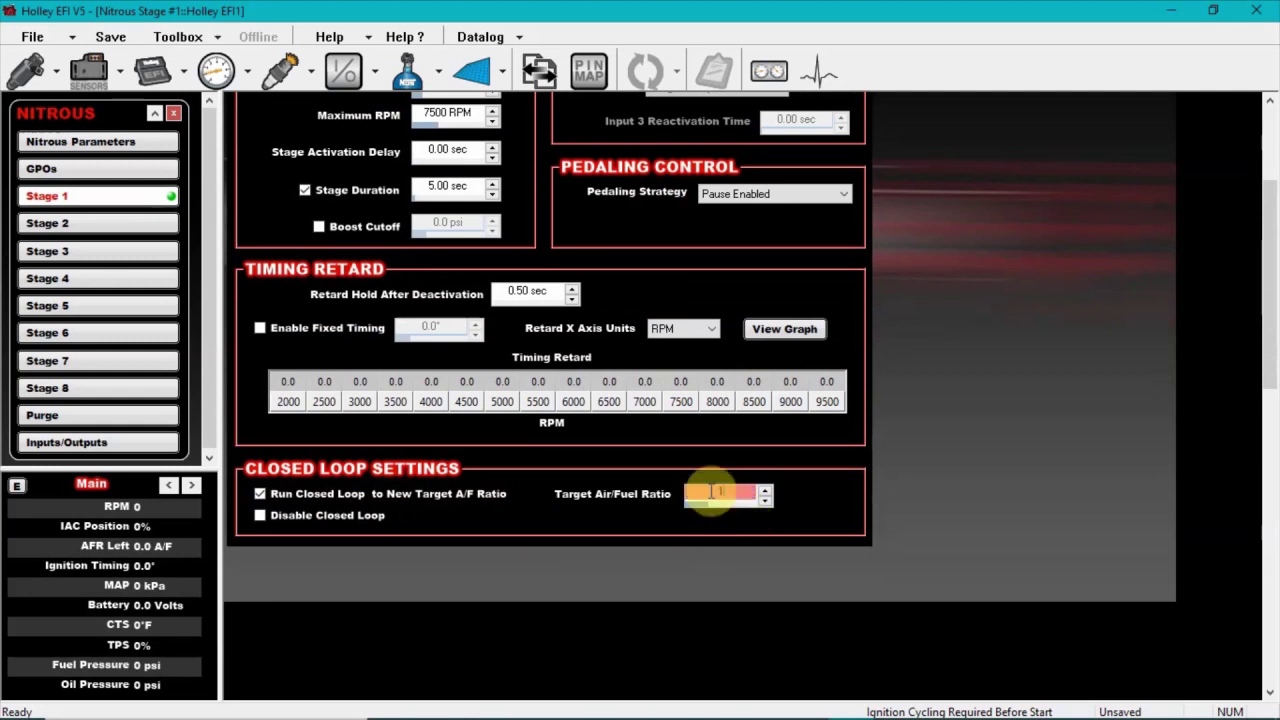
text(14)
click(712, 495)
Keep the N20 Input #1 type at GROUND and set the N20 Stg1 Out output type to PWM+.
scroll(1263, 357, up, 3)
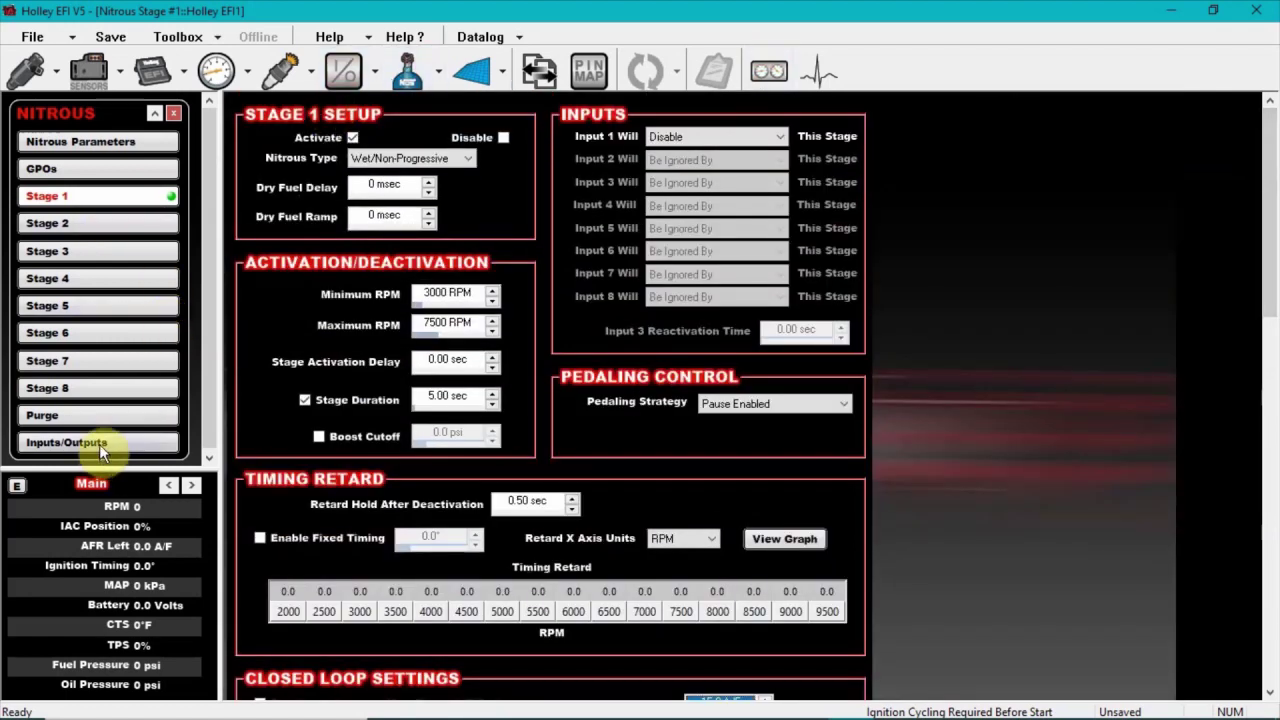
click(71, 444)
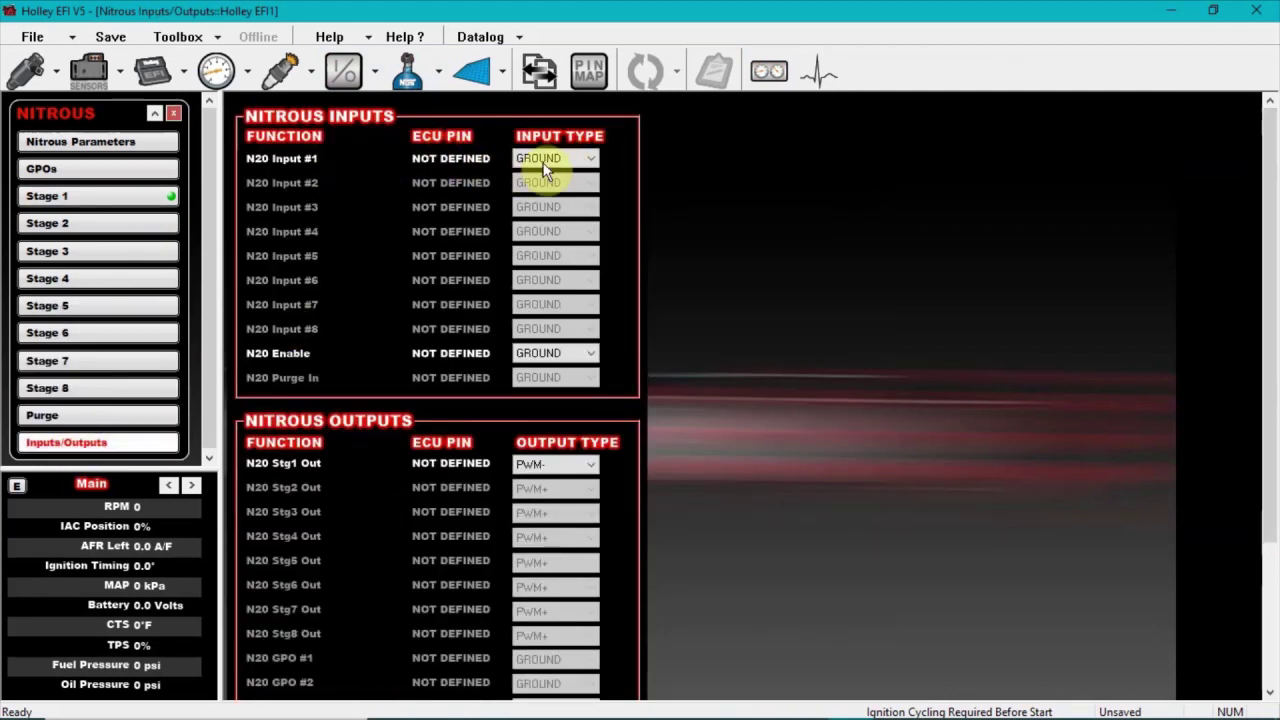
click(557, 160)
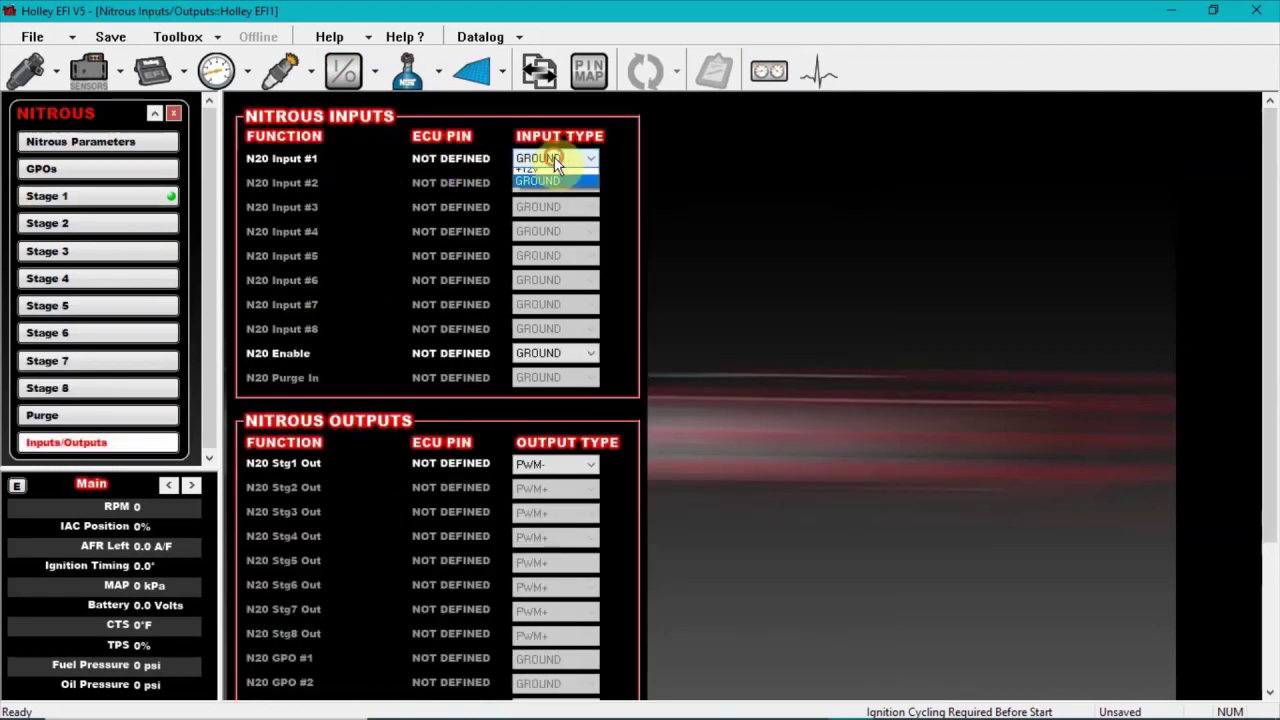
click(612, 156)
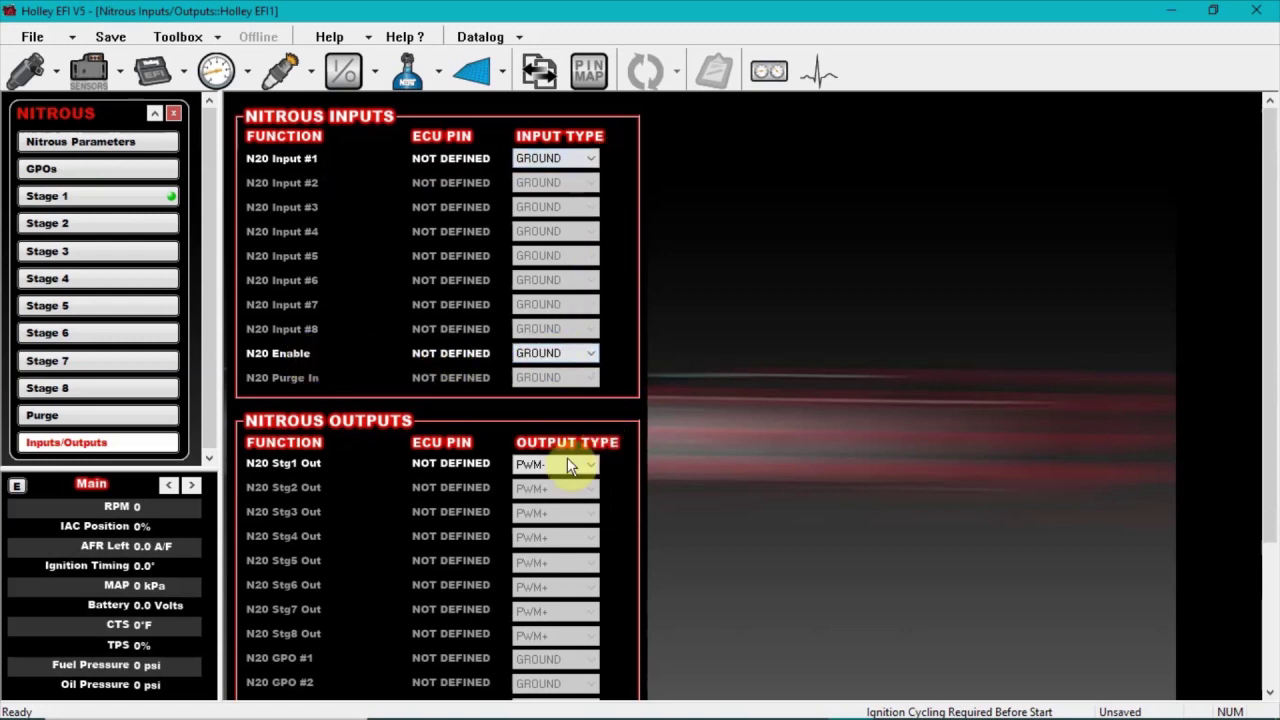
drag(1269, 271, 1270, 343)
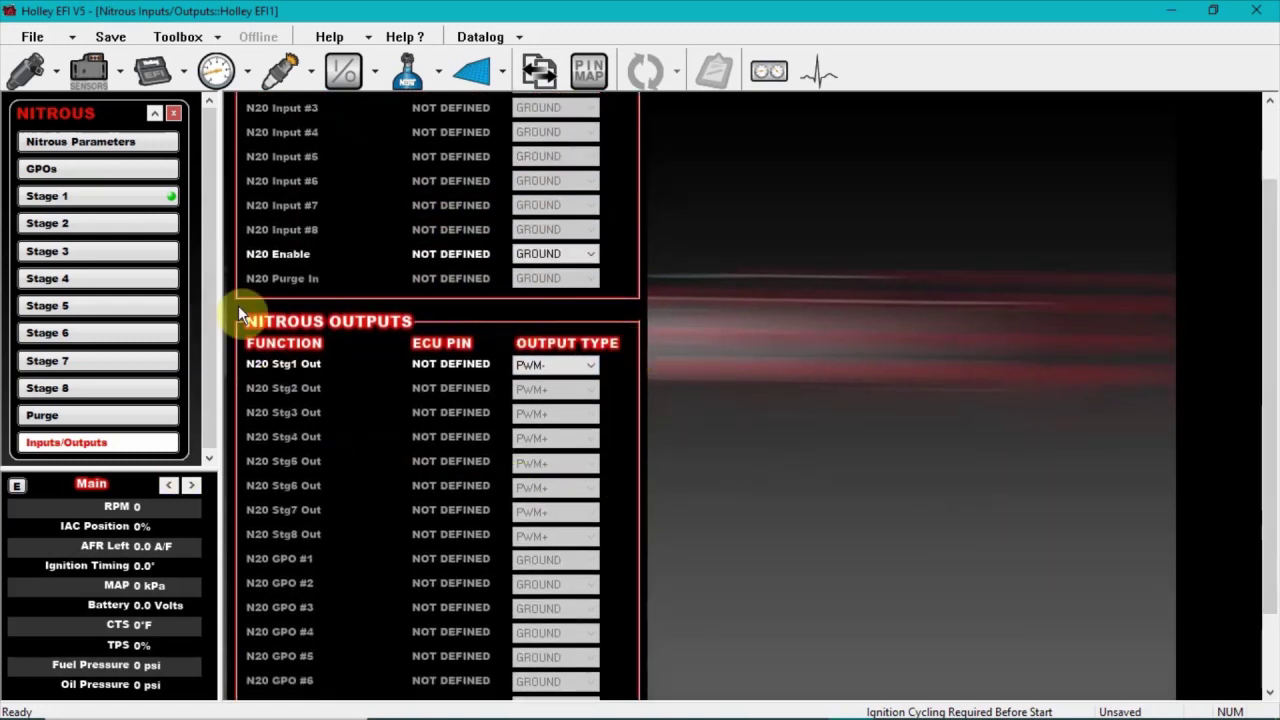
click(563, 366)
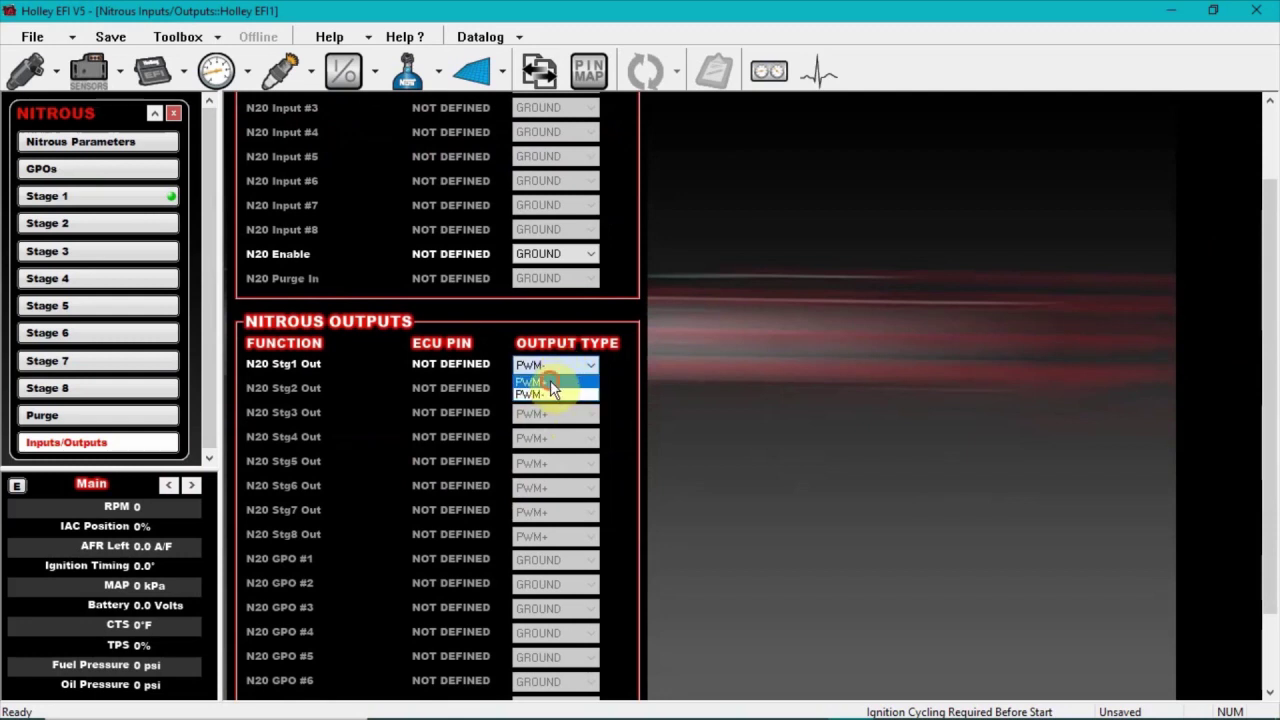
click(550, 381)
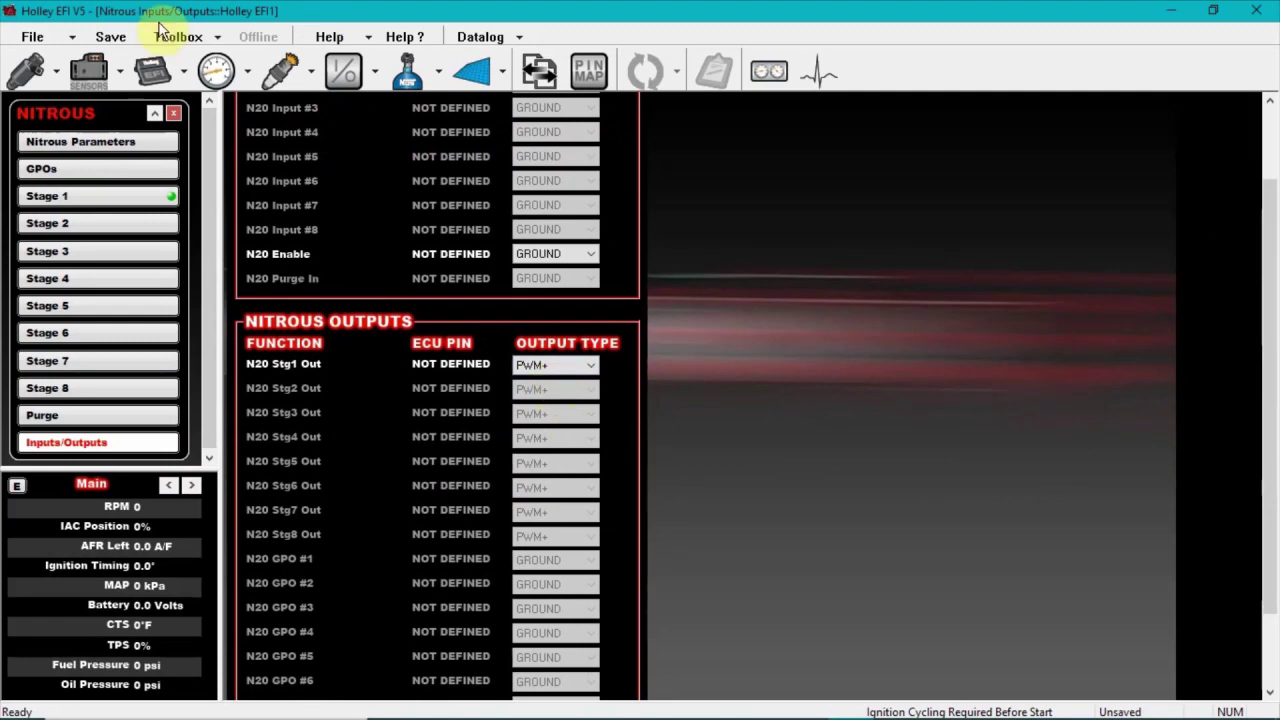
Recheck the nitrous Stage 1 settings.
click(129, 198)
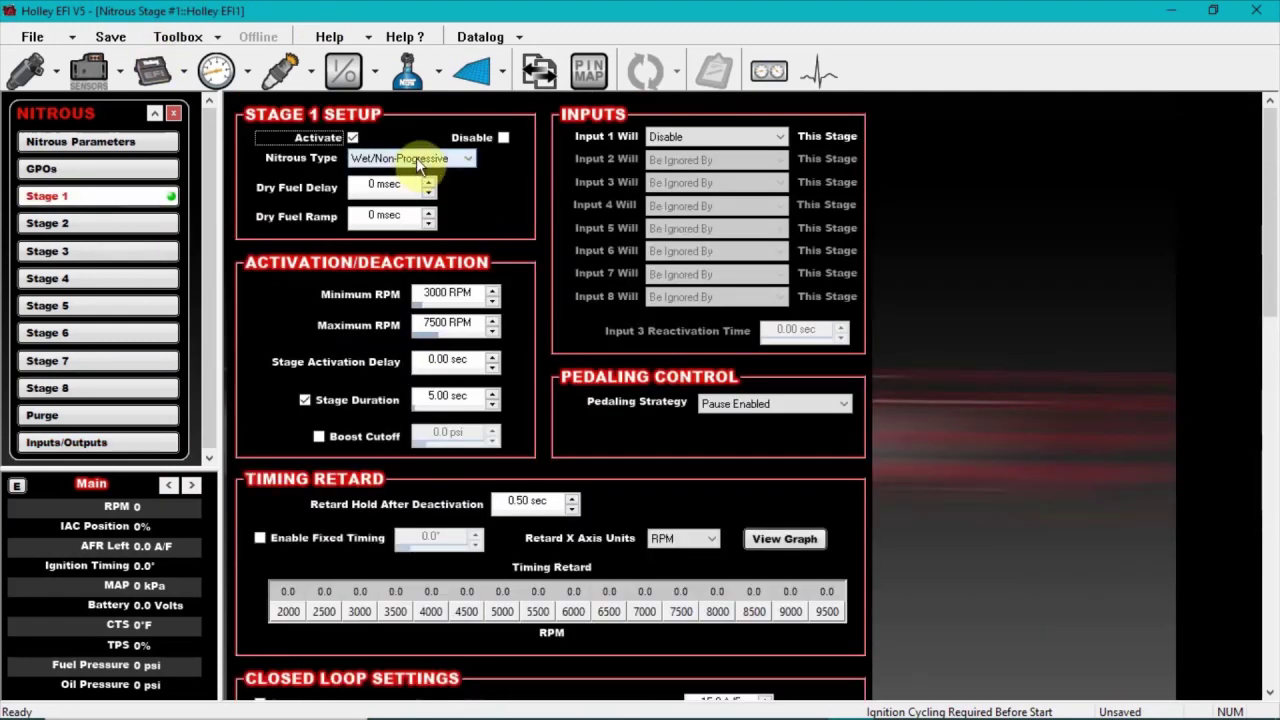
drag(1263, 208, 1269, 167)
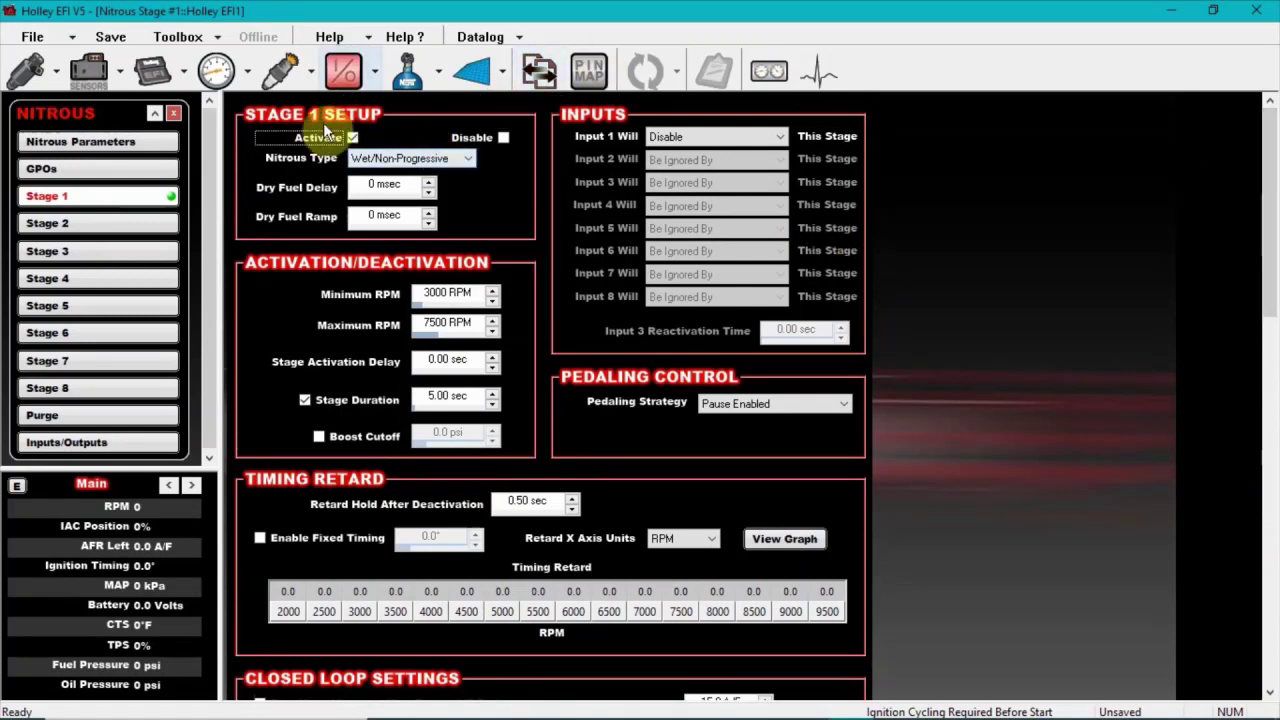
Enable the first advanced 1D table and name it Nitrous Lb/Hr.
click(473, 80)
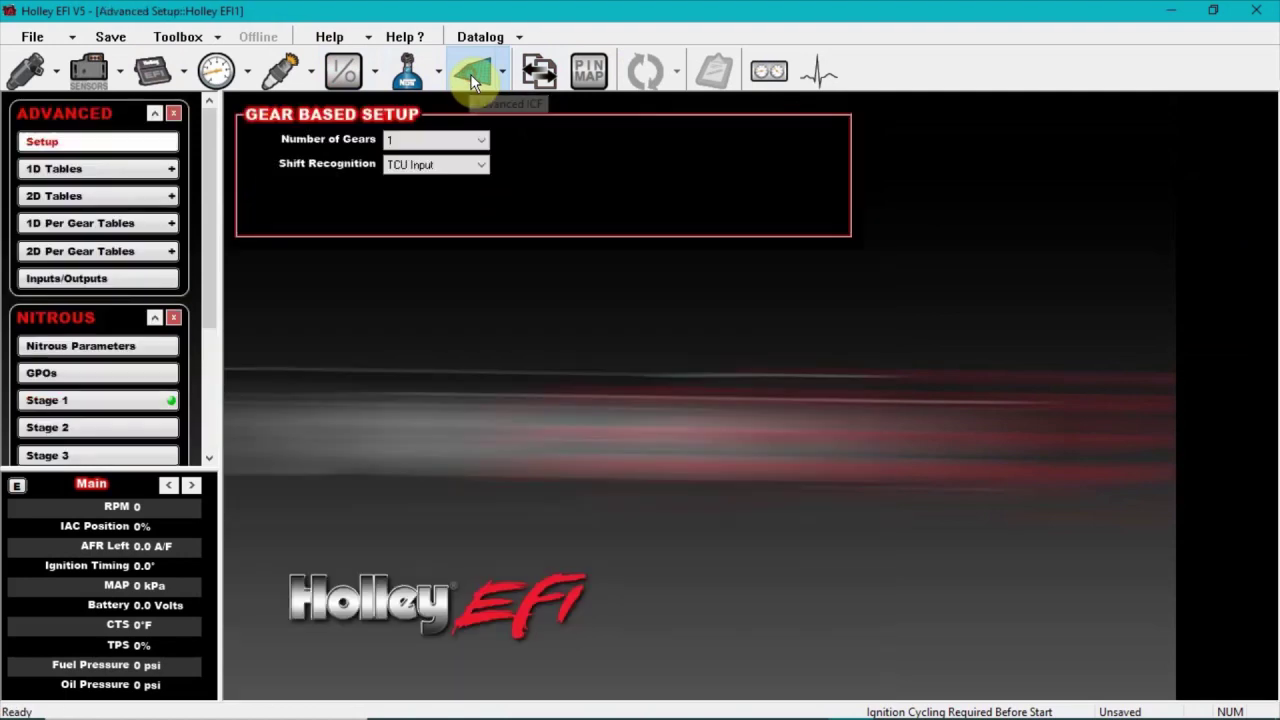
click(97, 168)
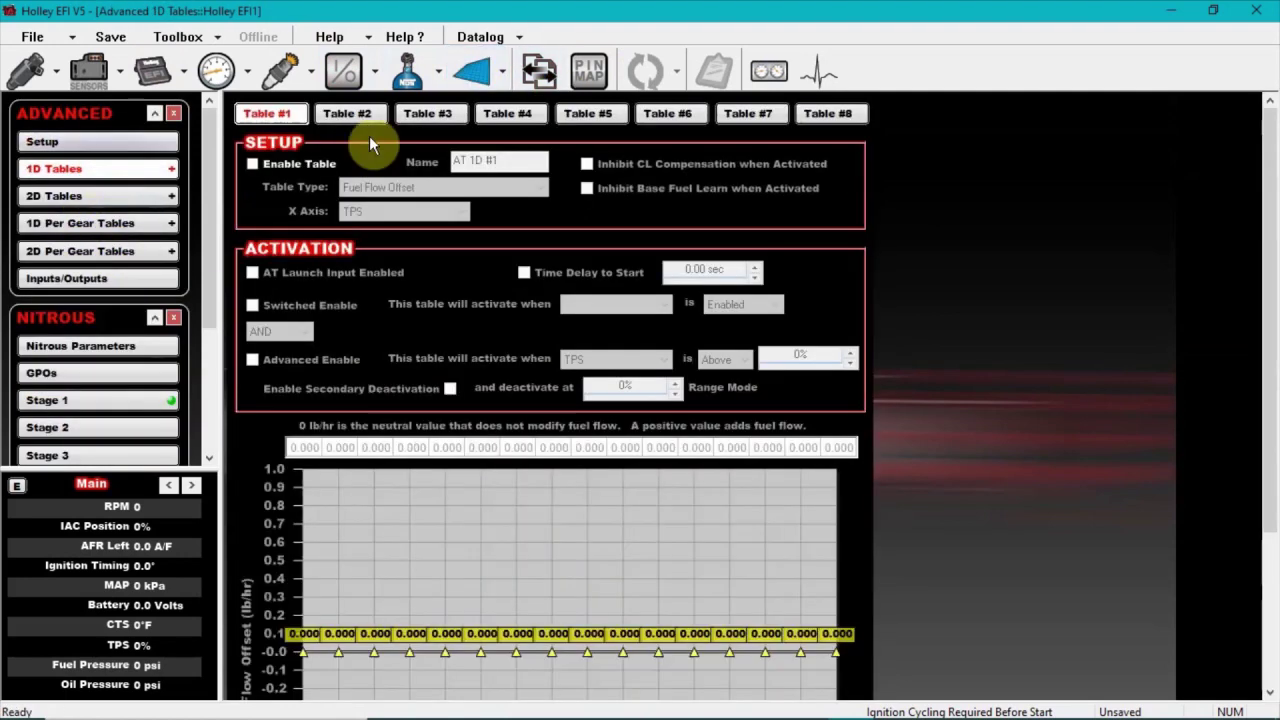
click(298, 166)
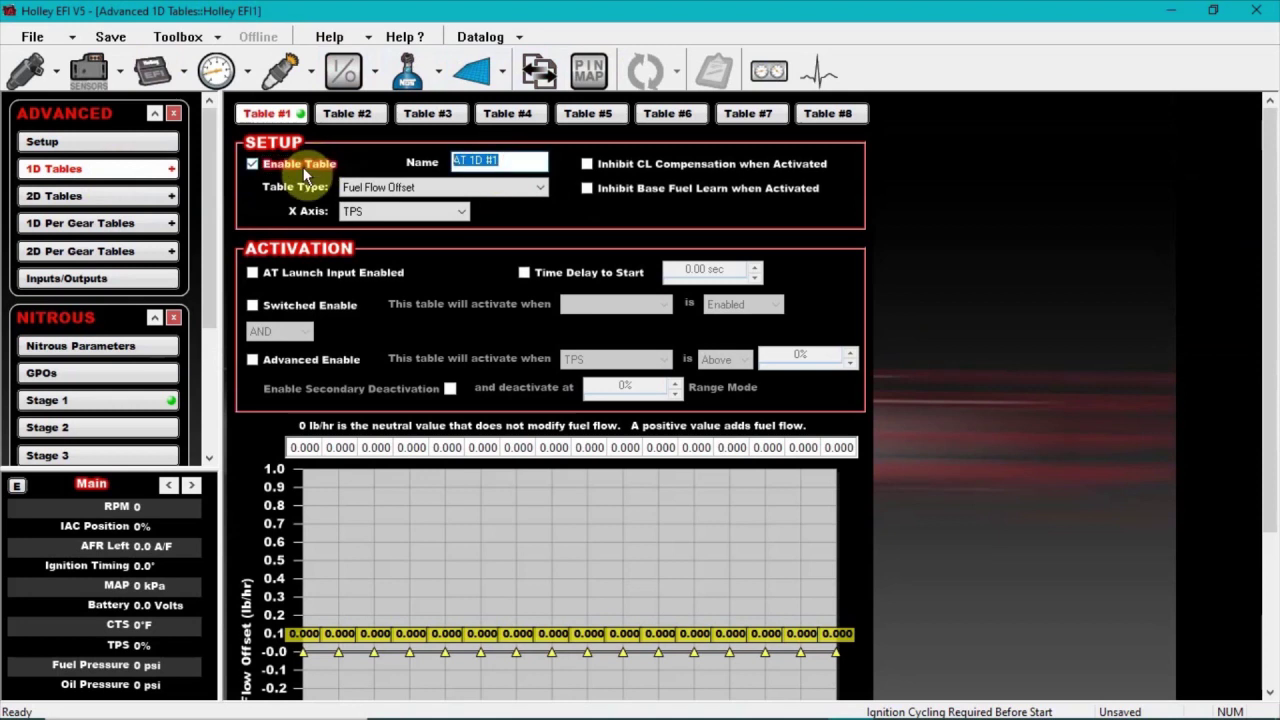
text(Nit)
text(rous )
text(1)
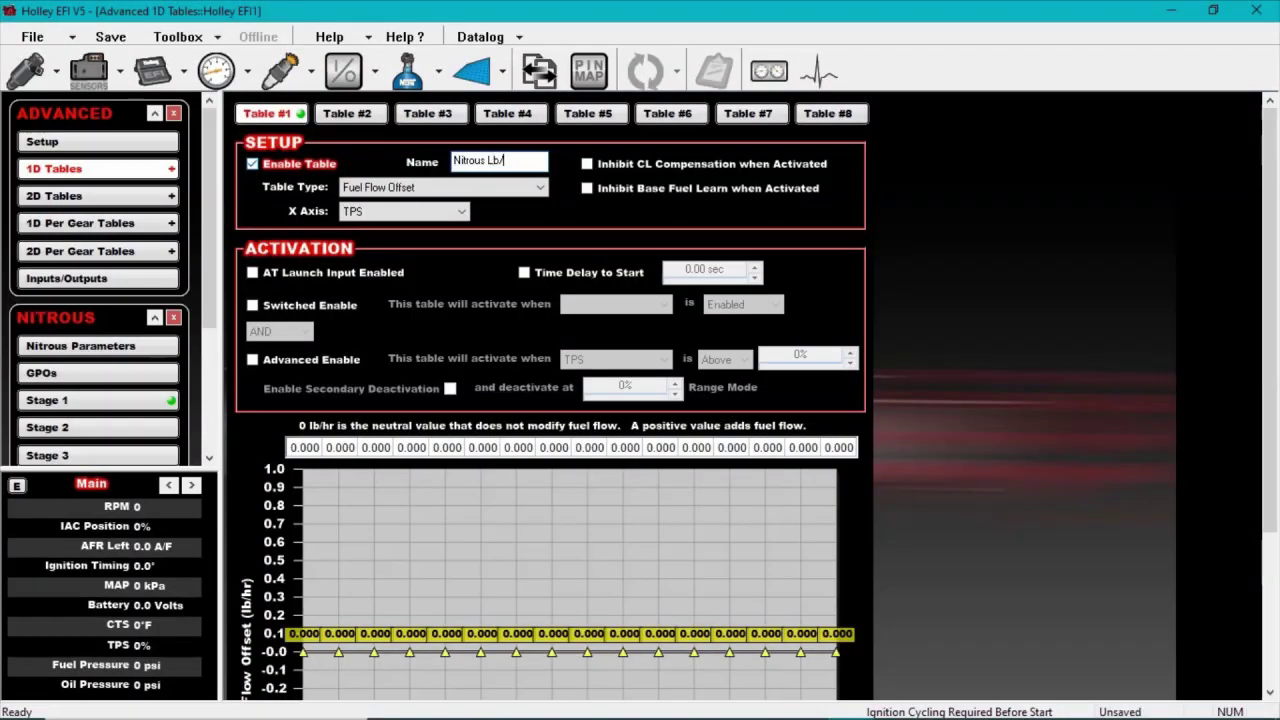
key(Return)
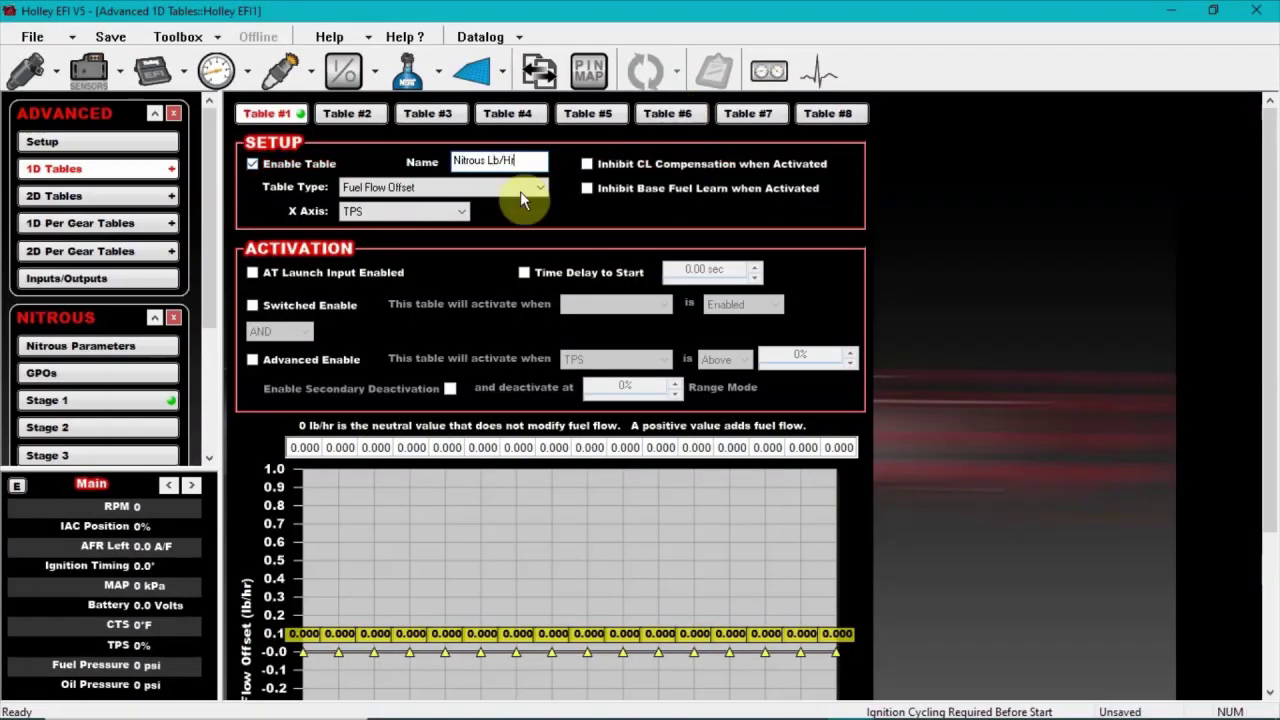
Keep the Nitrous Lb/Hr table type at Fuel Flow Offset and set its X axis to AMS-2000 Input.
click(487, 190)
click(440, 201)
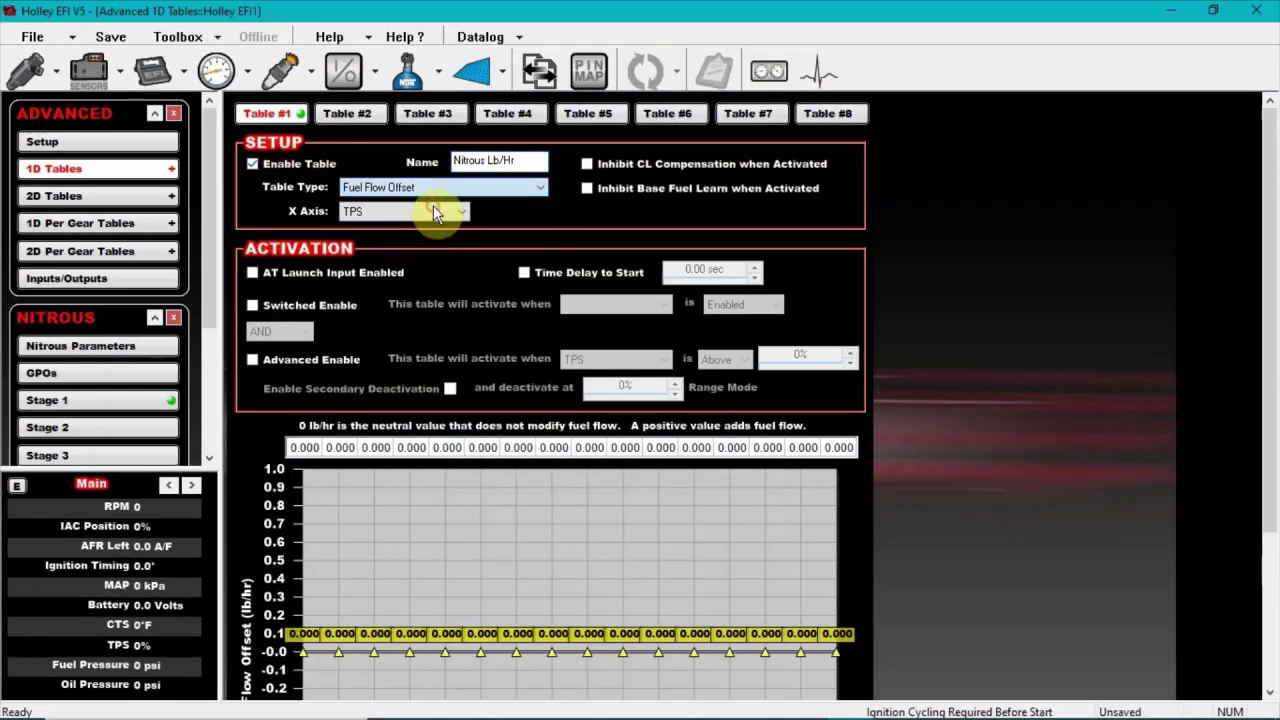
click(399, 211)
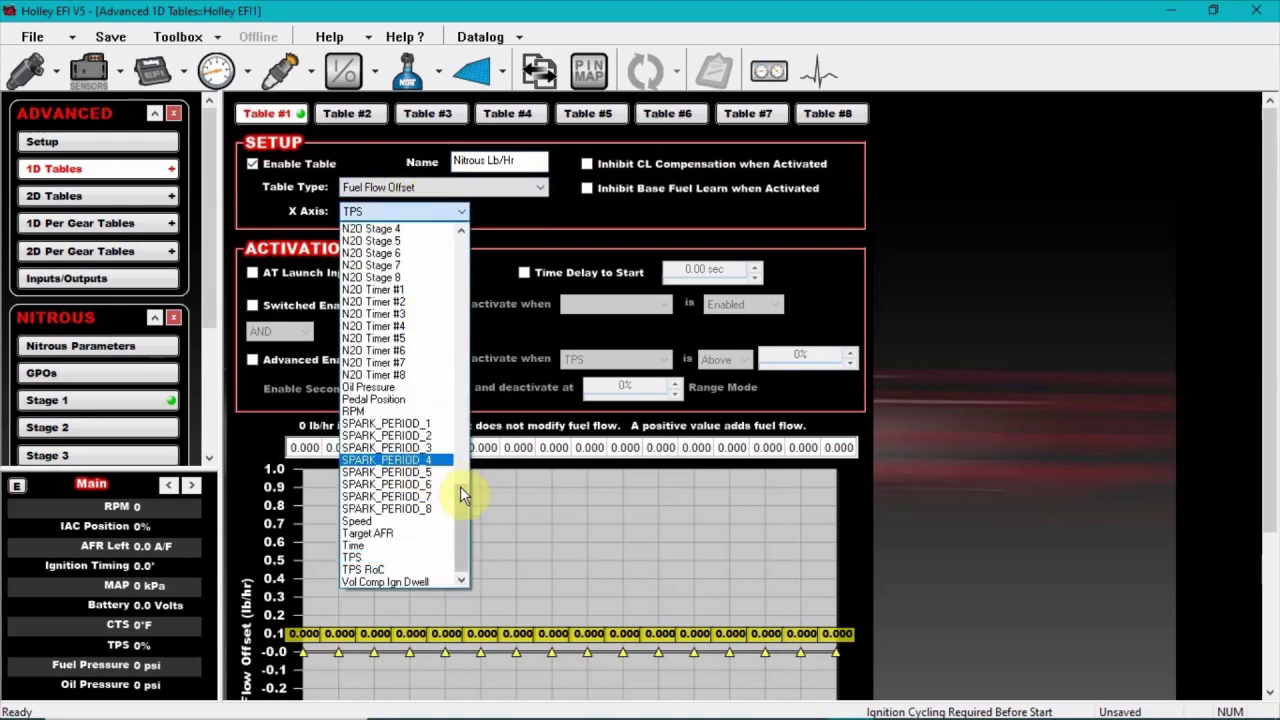
drag(460, 486, 458, 248)
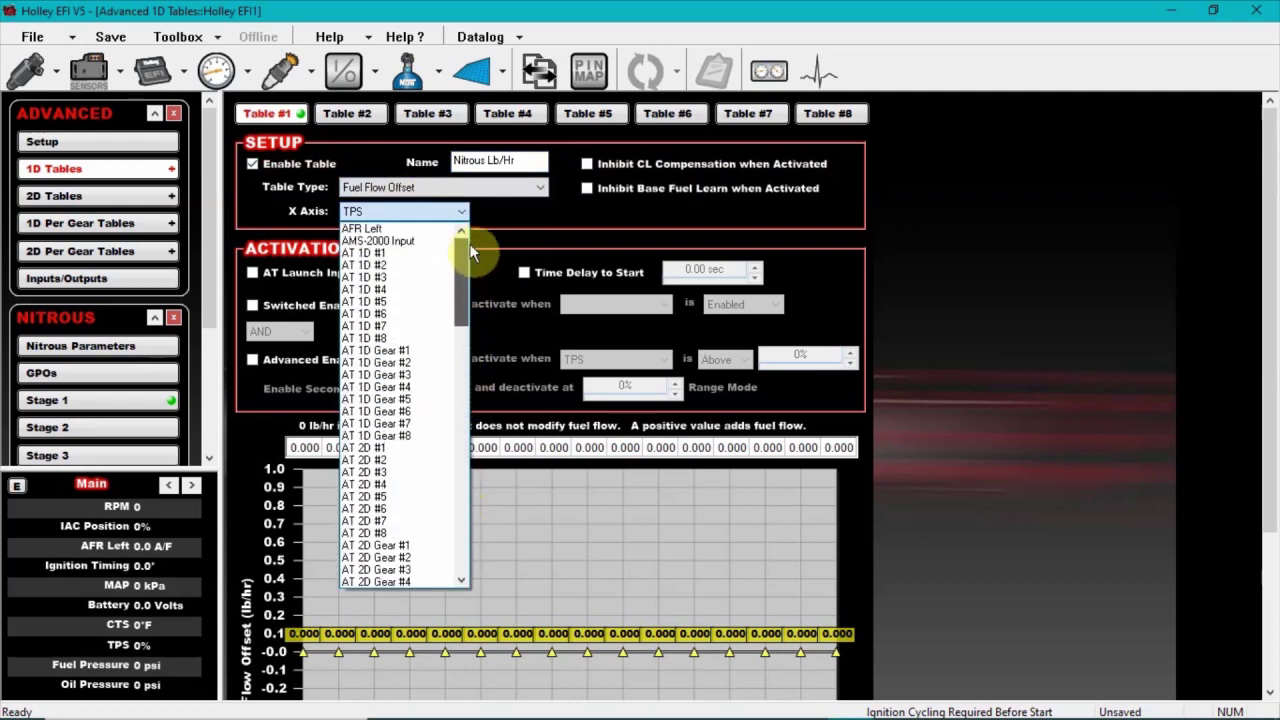
click(407, 242)
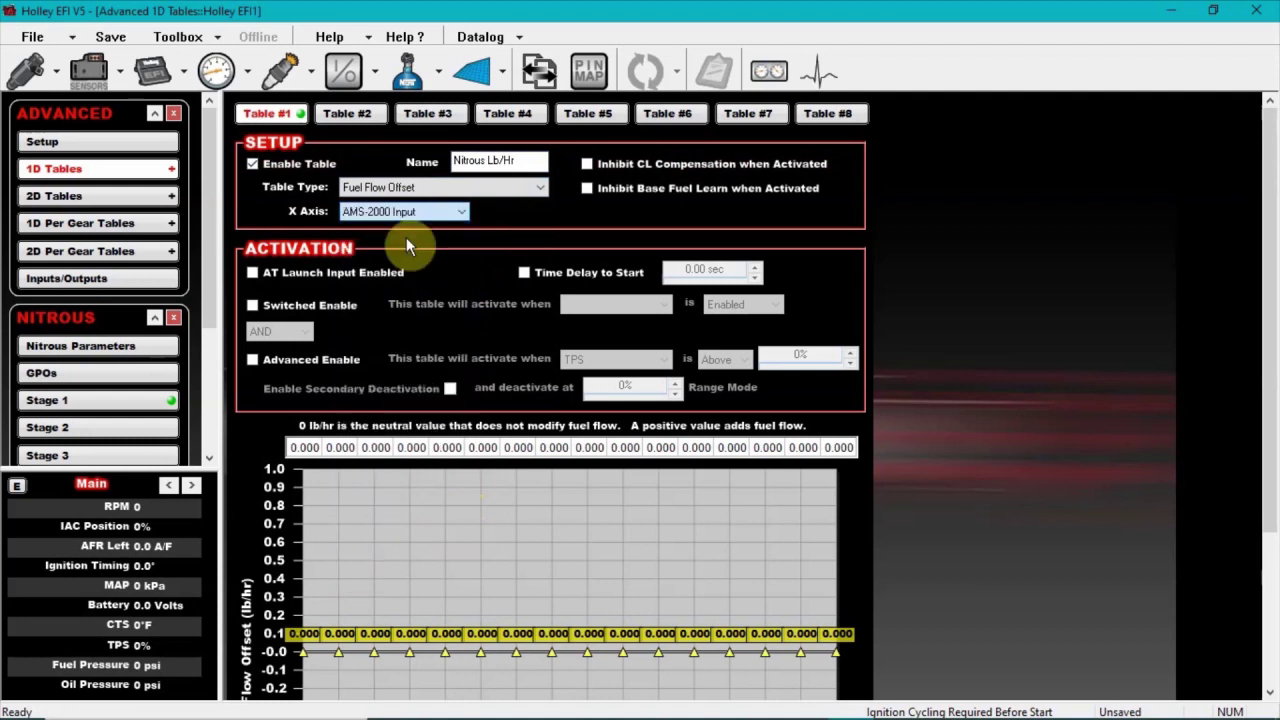
Turn on Switched Enable so the Nitrous Lb/Hr table activates when N20 Stg1 Out is Enabled.
click(332, 310)
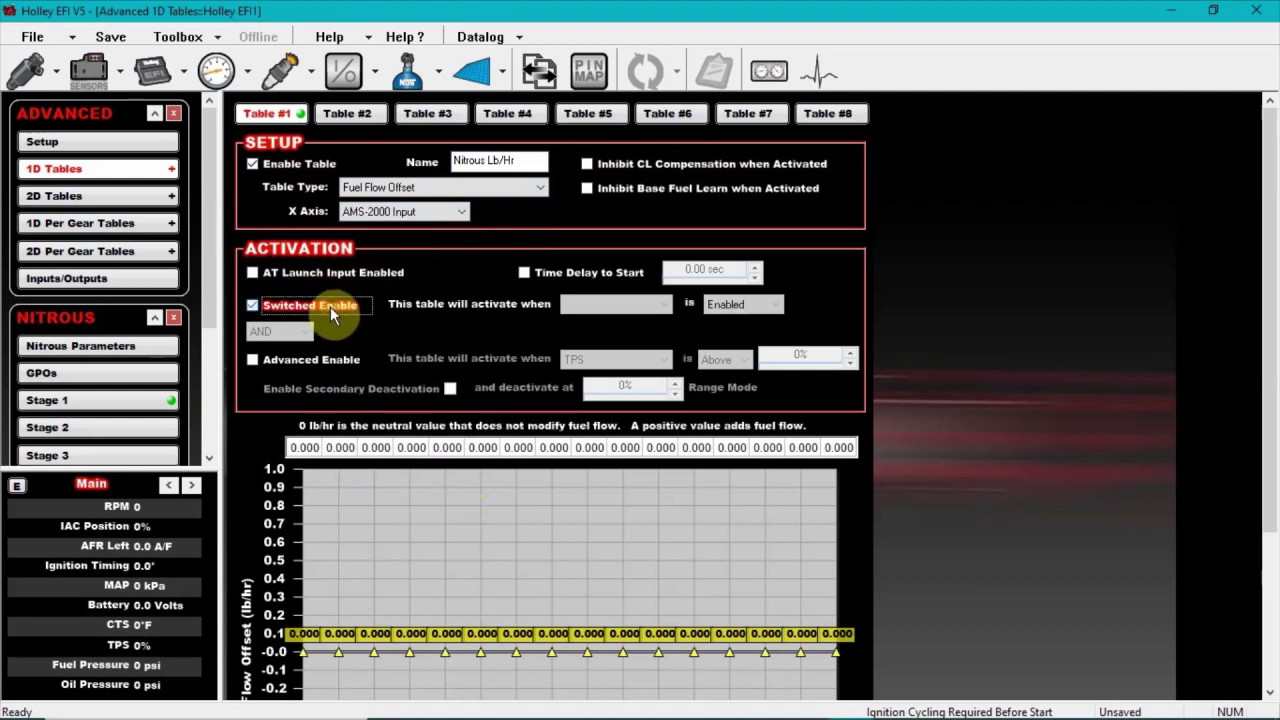
click(571, 308)
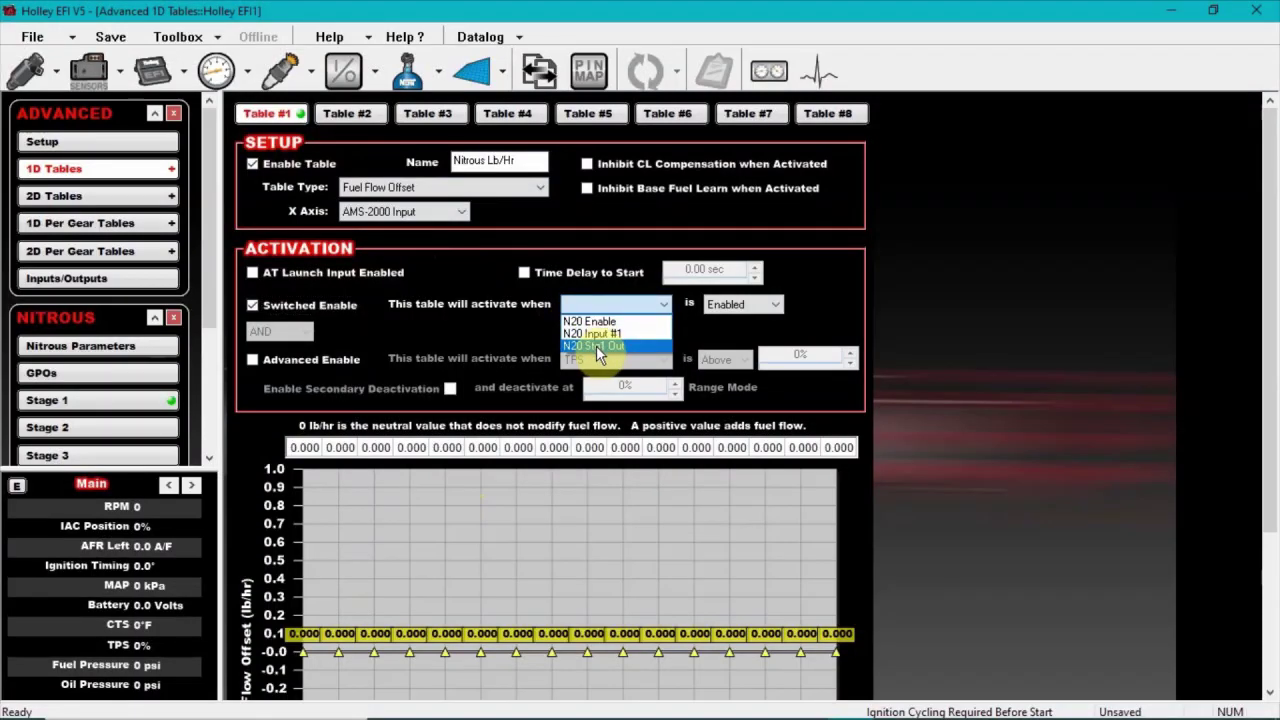
click(597, 344)
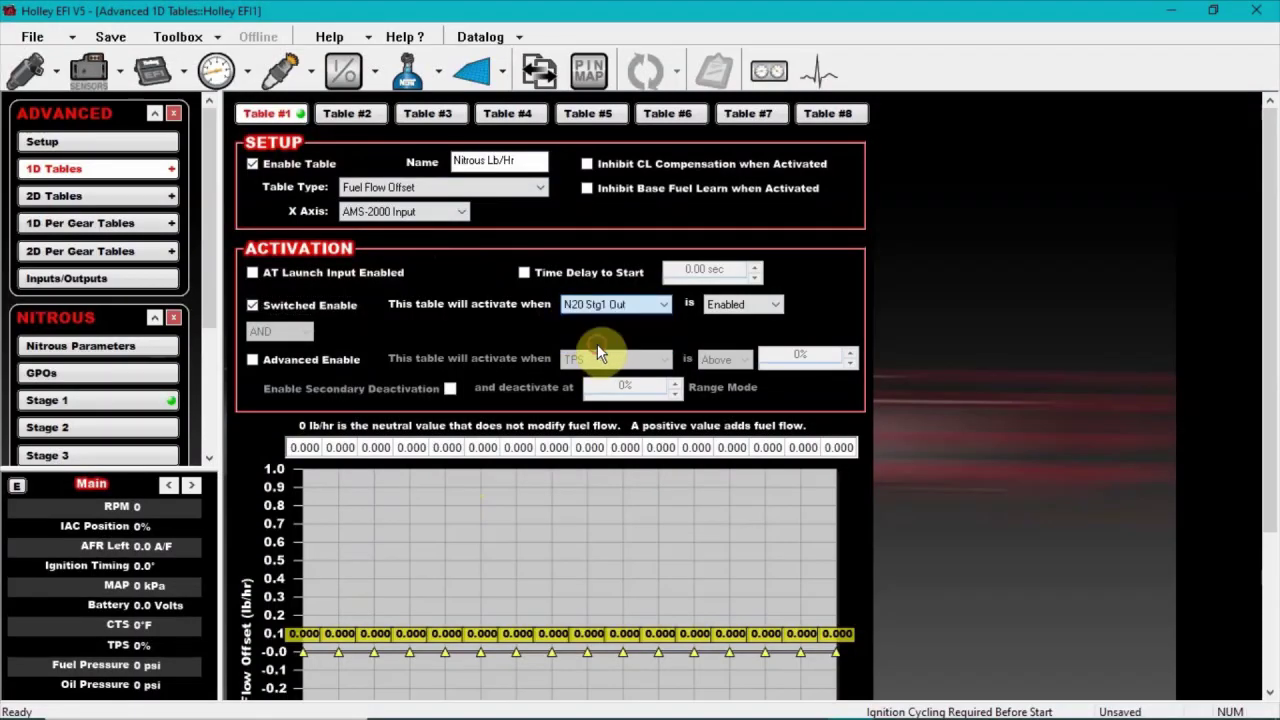
Set the fuel flow offset to 150 lb/hr at 100 % AMS-2000 input and fill the row linearly from 0.
drag(1272, 249, 1249, 408)
click(847, 231)
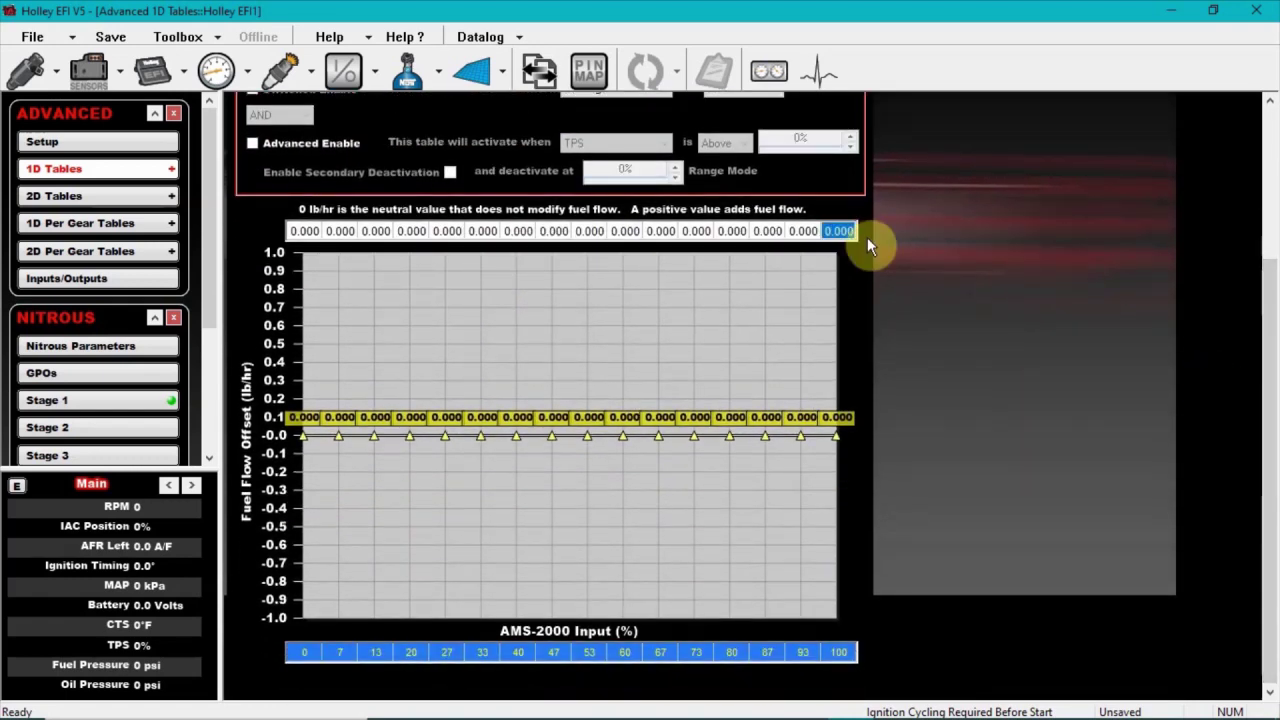
text(150)
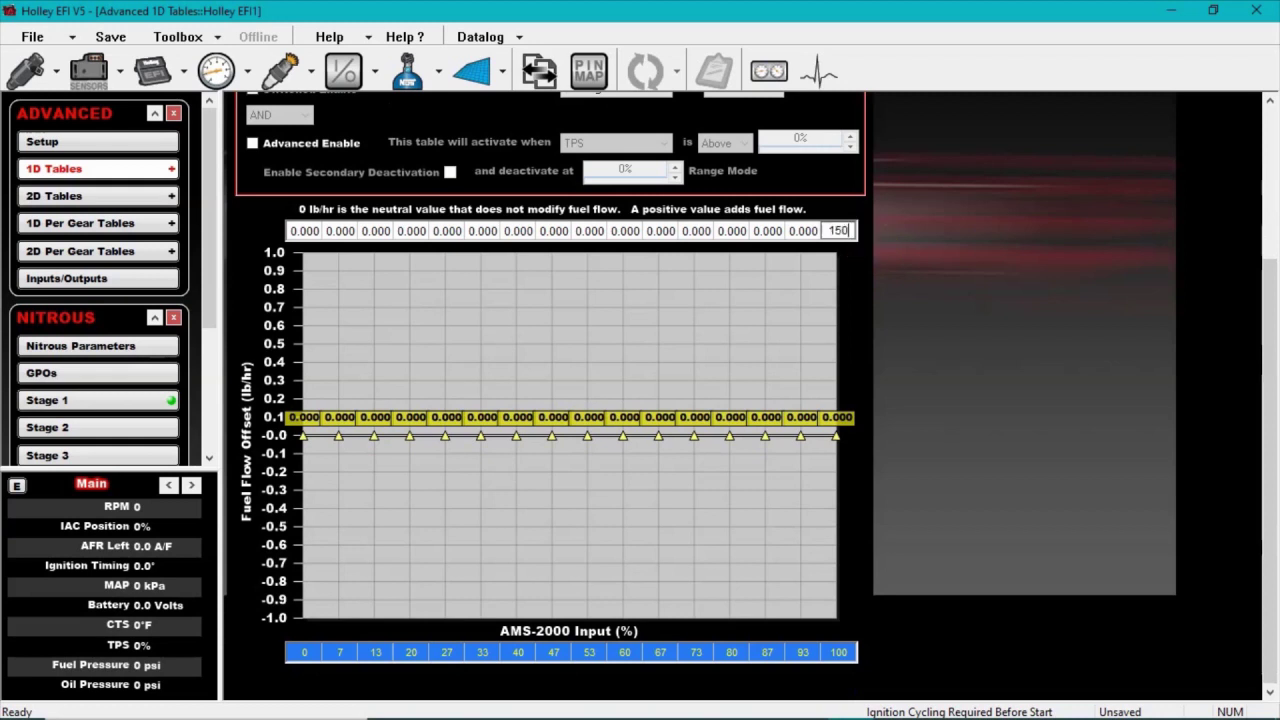
key(Return)
right_click(837, 235)
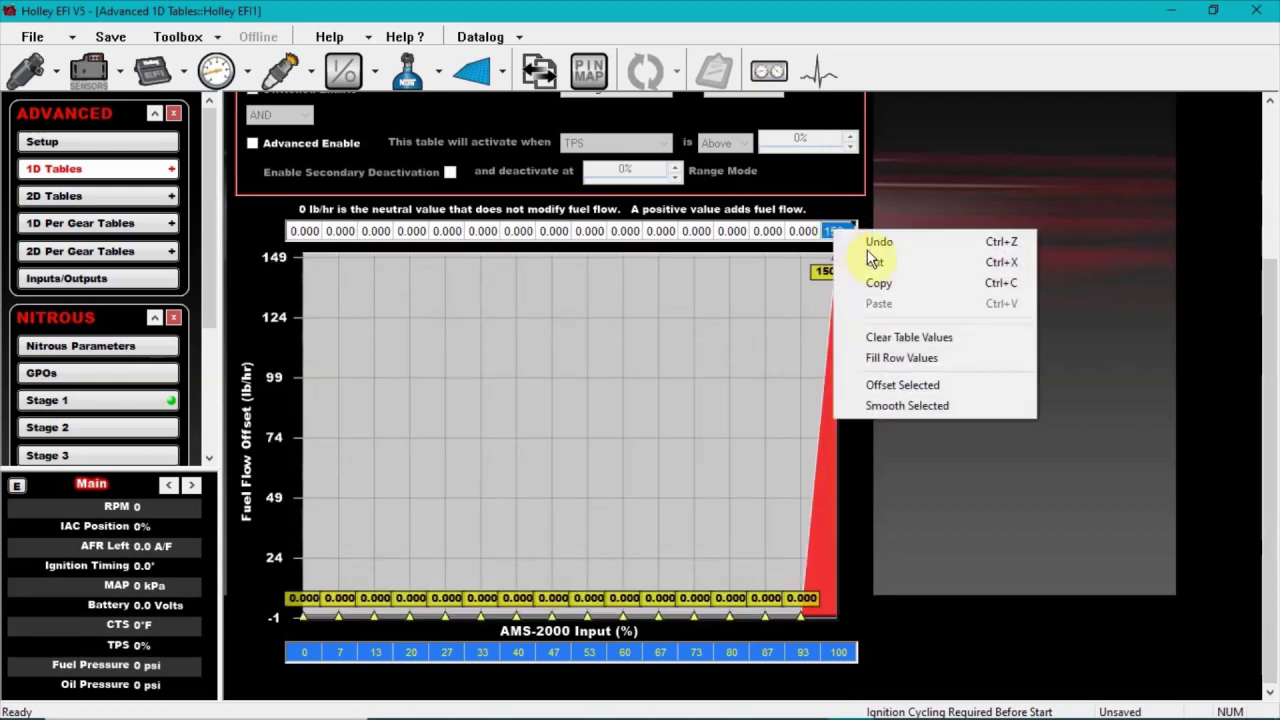
click(928, 357)
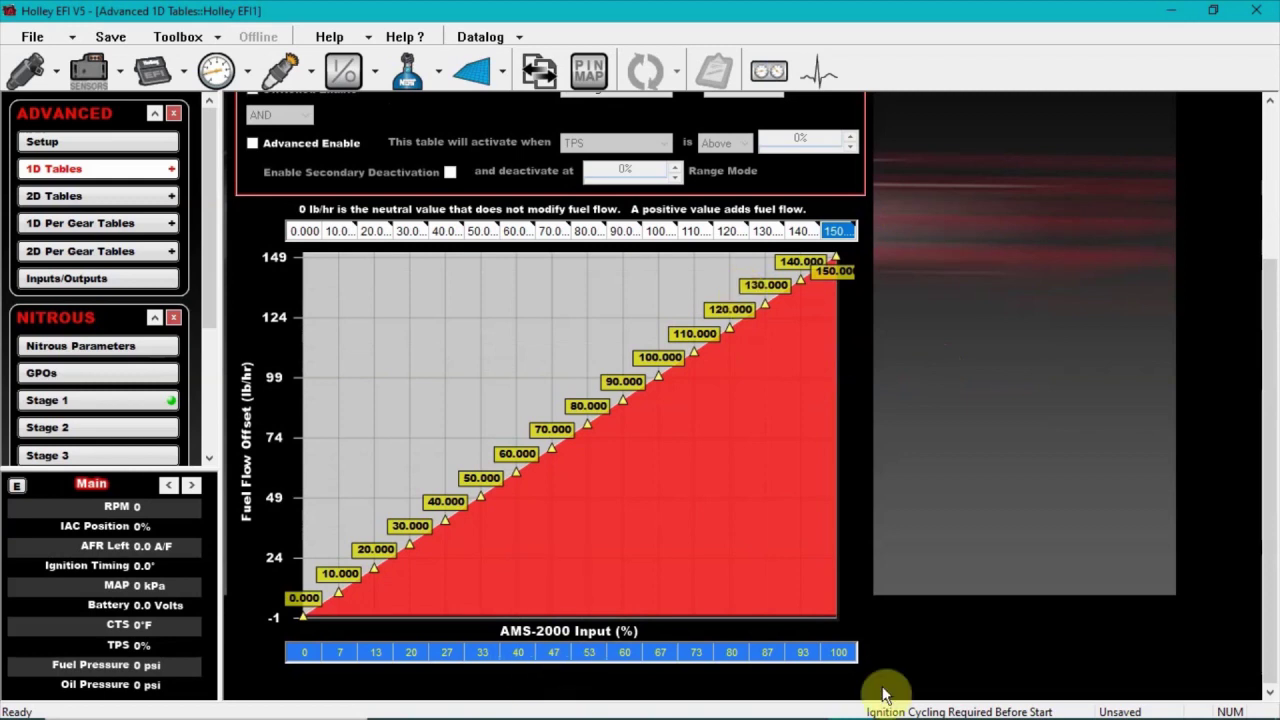
scroll(1270, 385, down, 1)
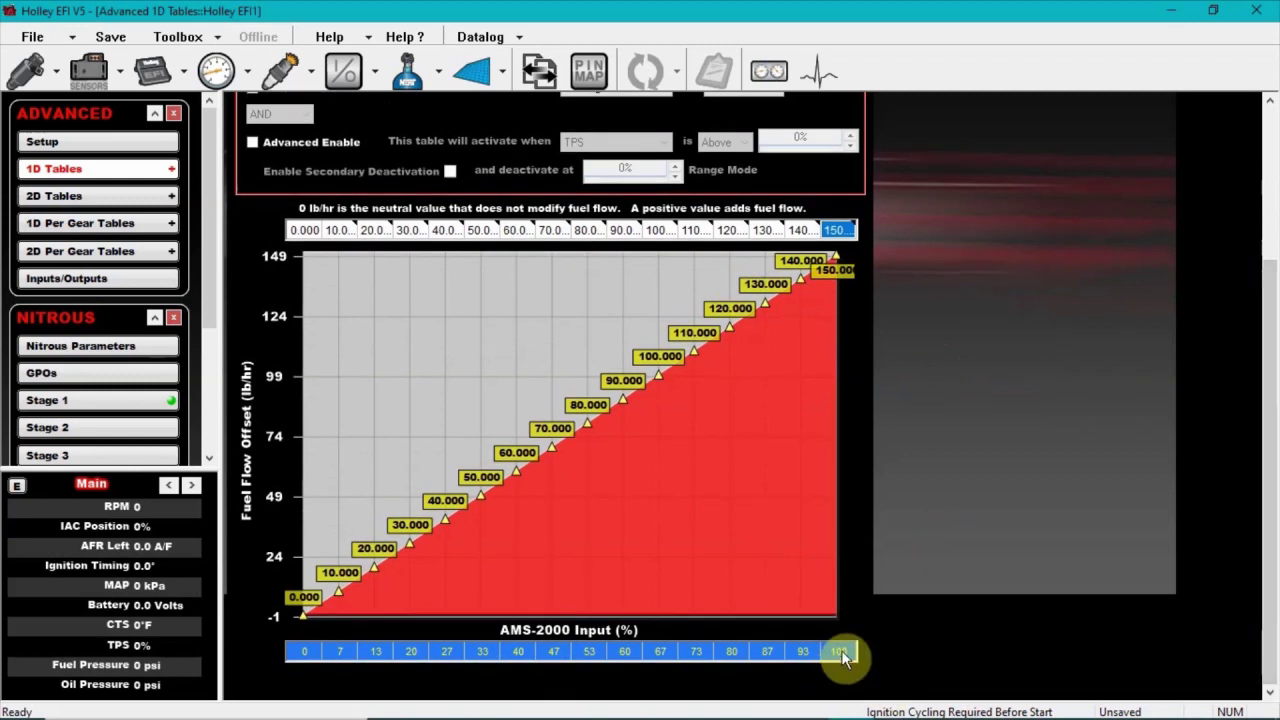
click(302, 651)
click(338, 651)
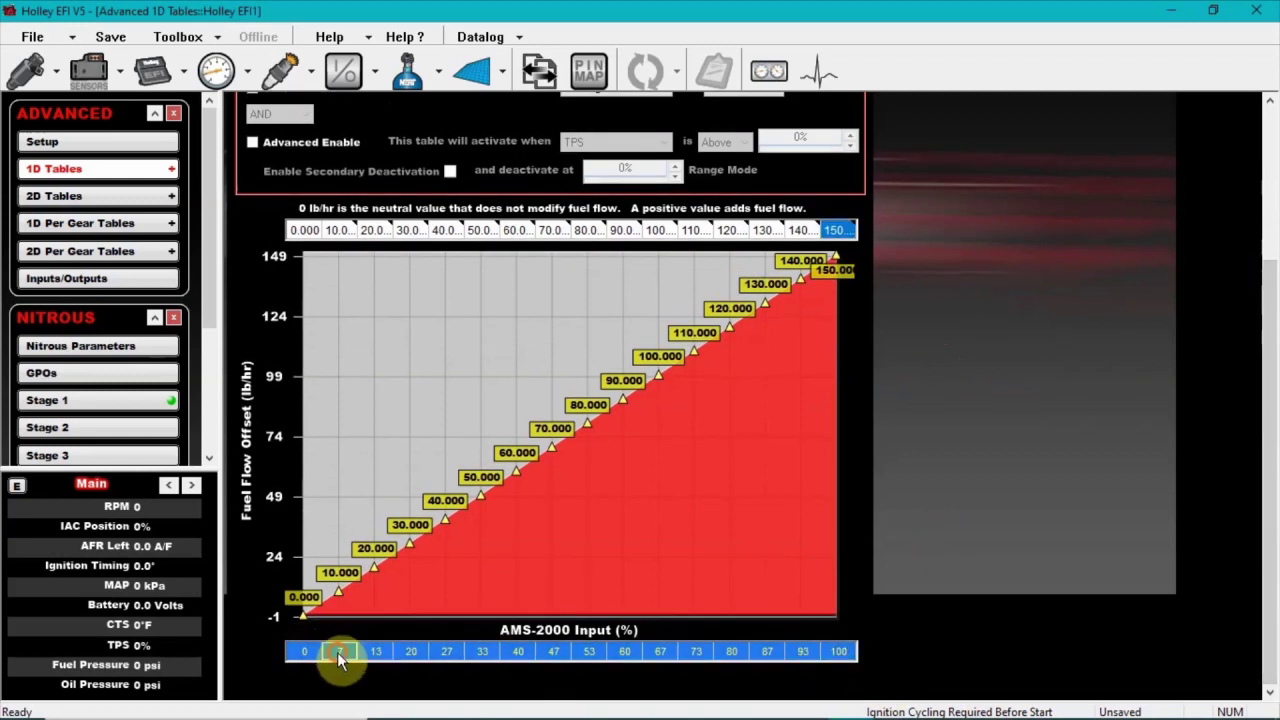
click(446, 658)
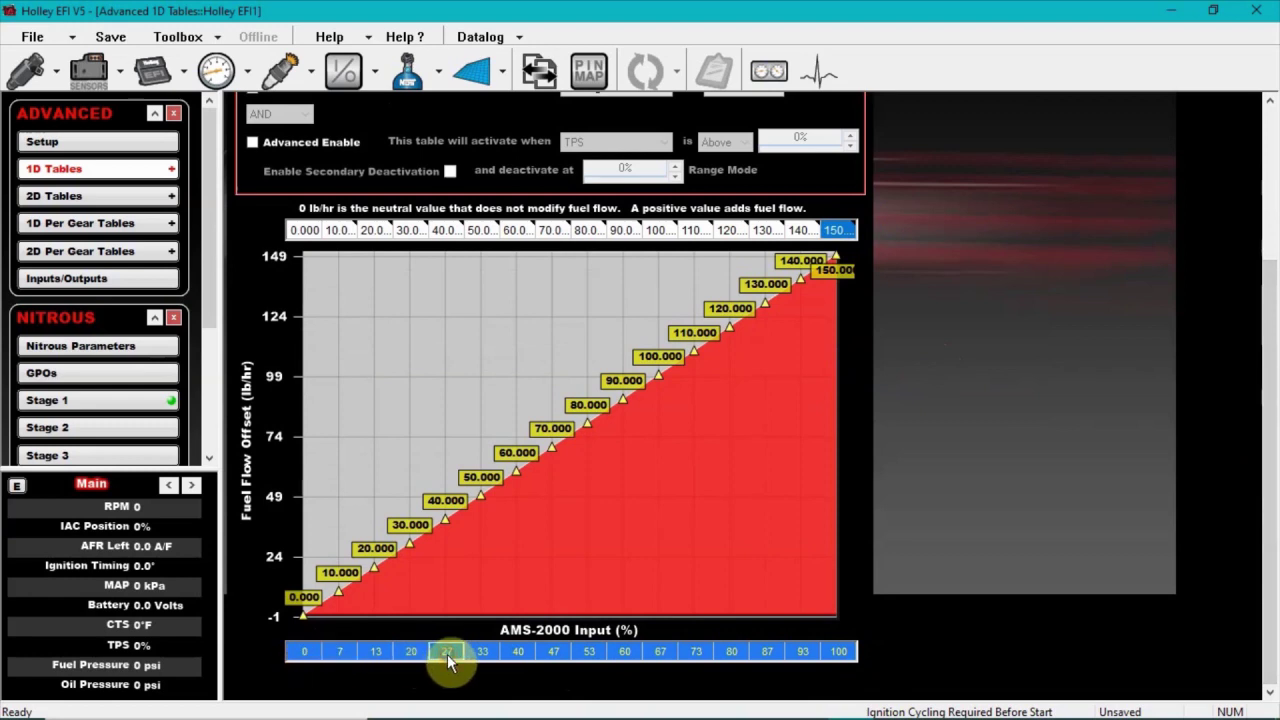
Activate nitrous Stage 2 and set its nitrous type to Dry/Progressive.
click(404, 70)
click(104, 218)
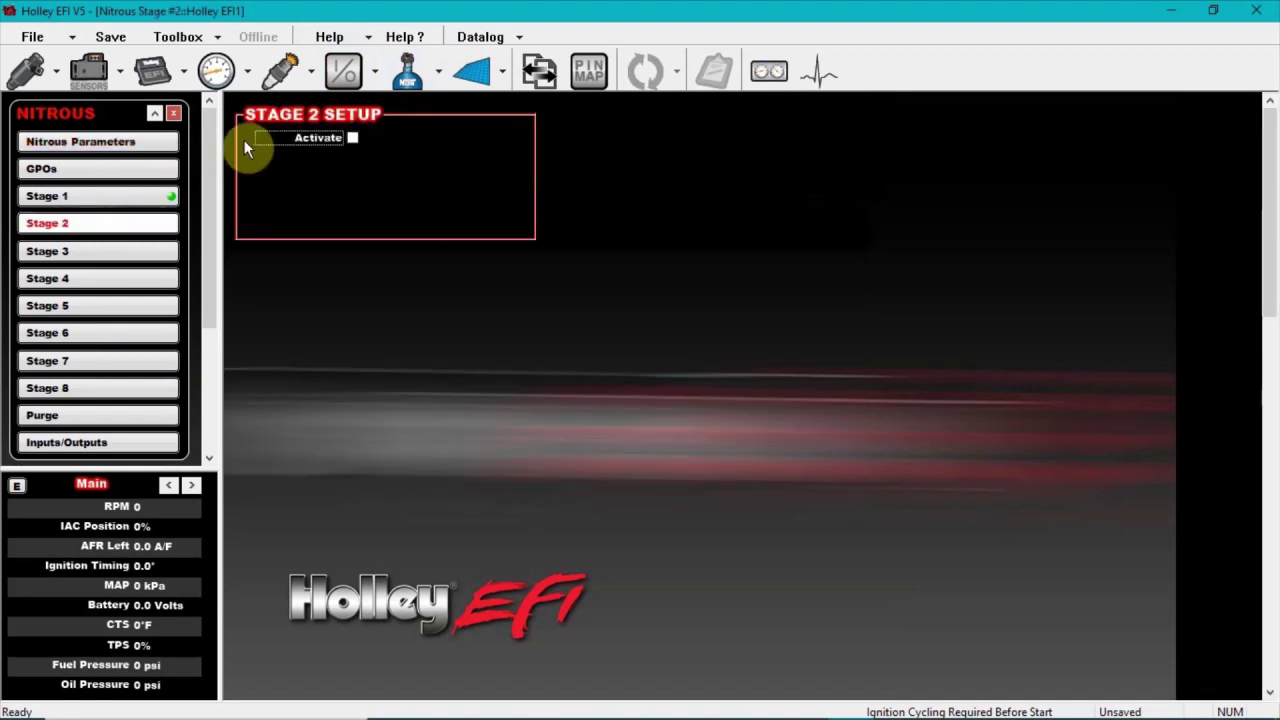
click(303, 140)
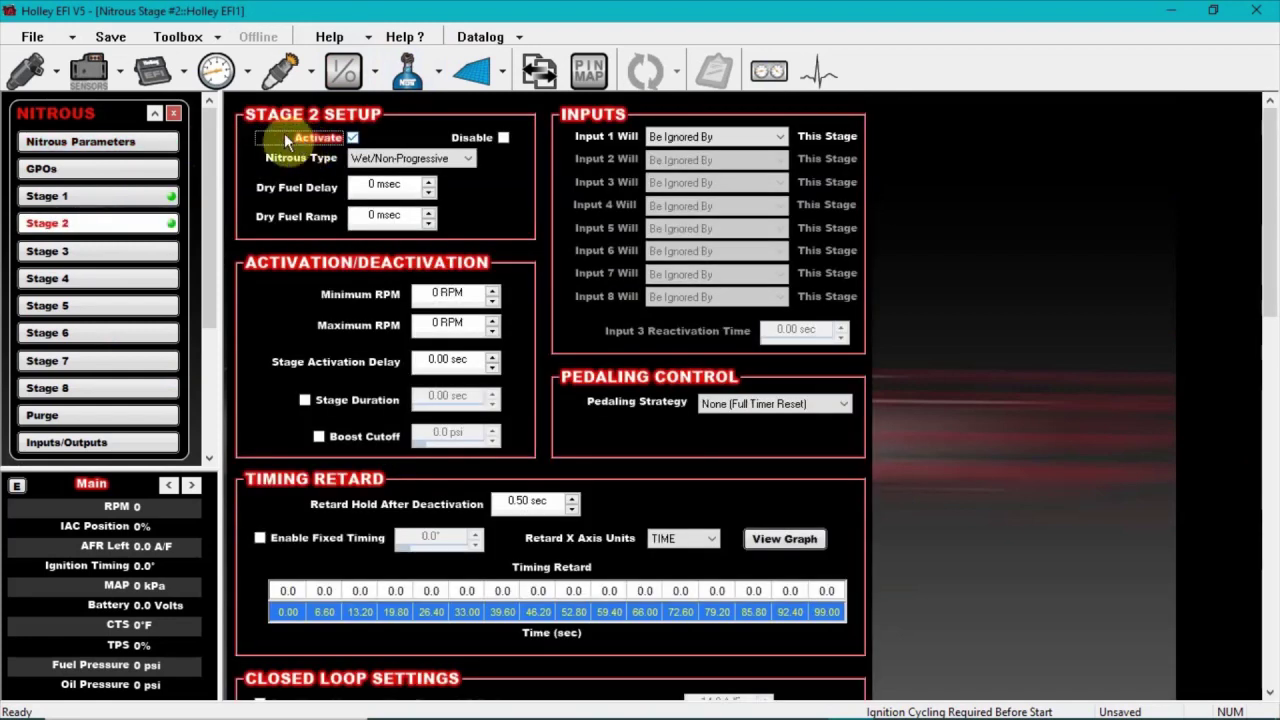
click(446, 162)
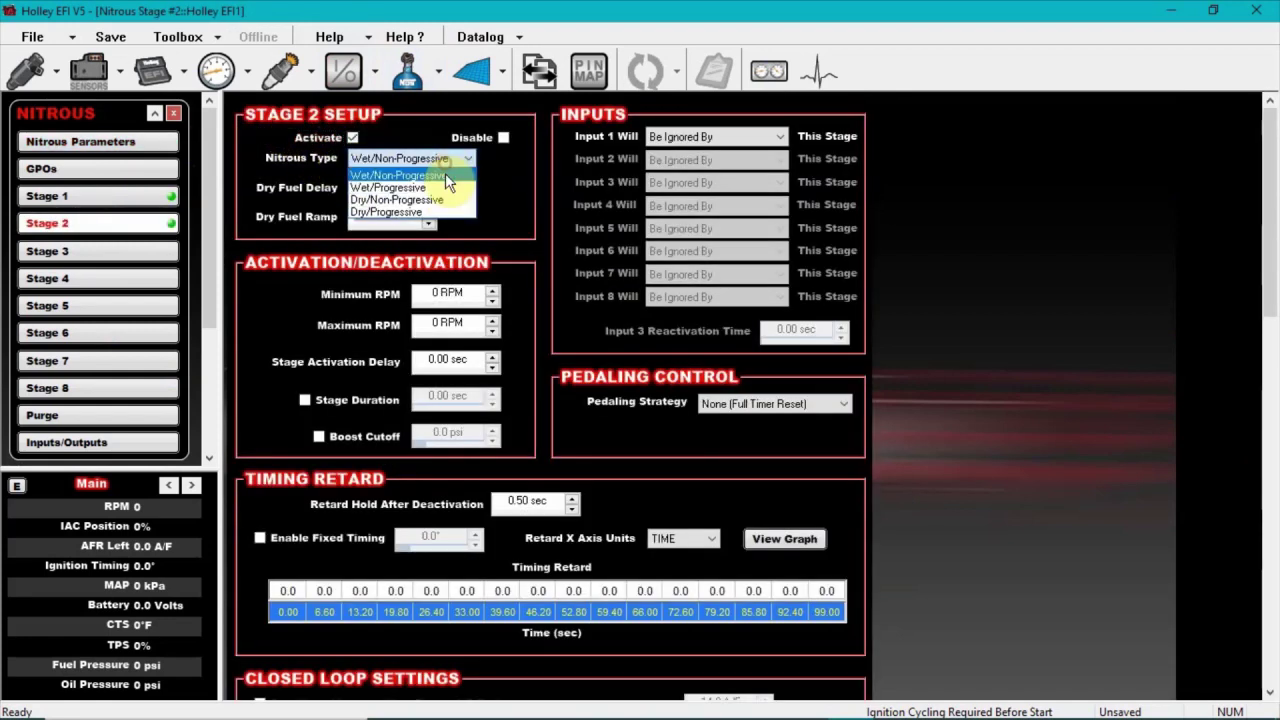
click(400, 210)
Set Stage 2's added fuel enrichment to 150 lb/hr at 100 % solenoid duty cycle and fill the row from 0.
drag(1275, 255, 1266, 614)
click(842, 238)
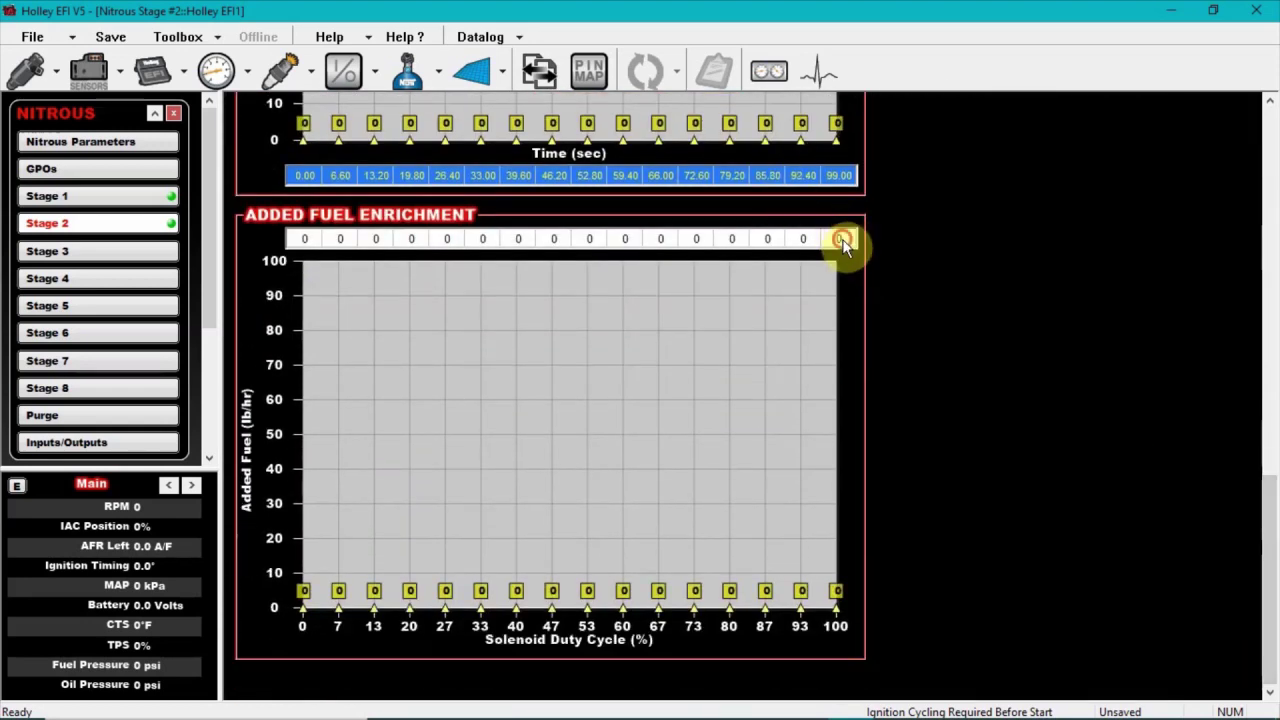
text(145)
key(Return)
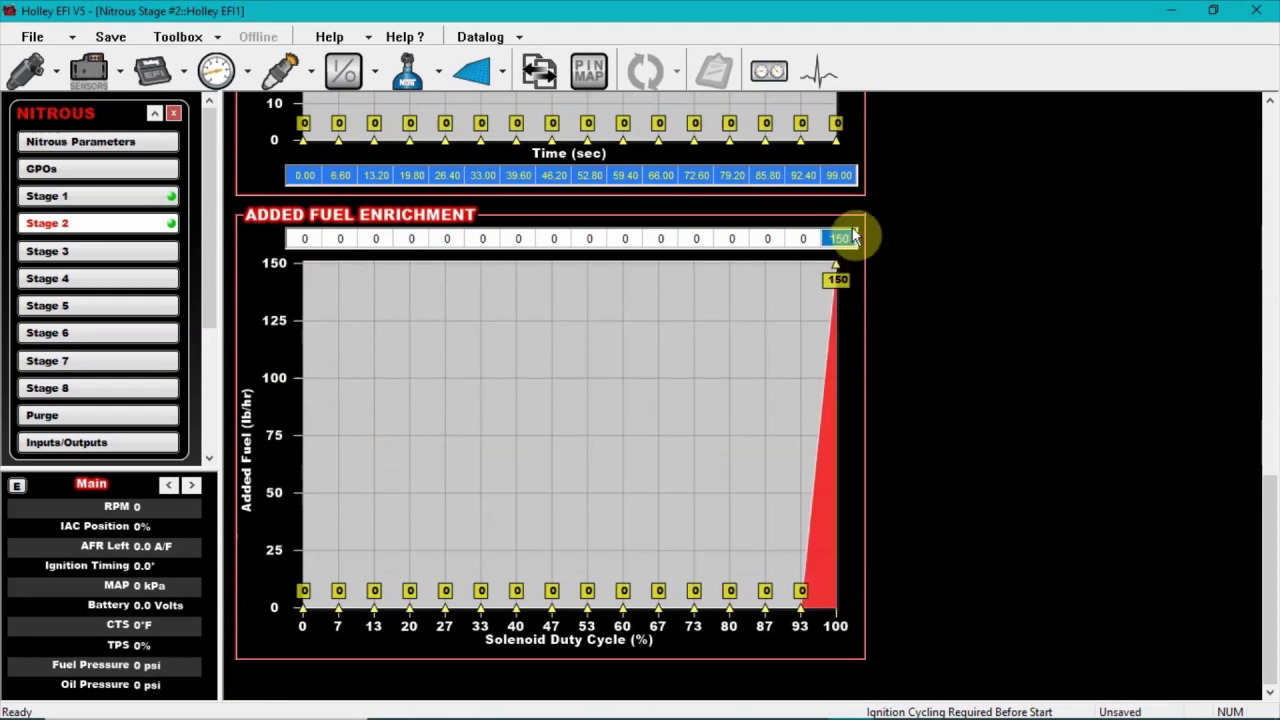
right_click(838, 238)
click(903, 362)
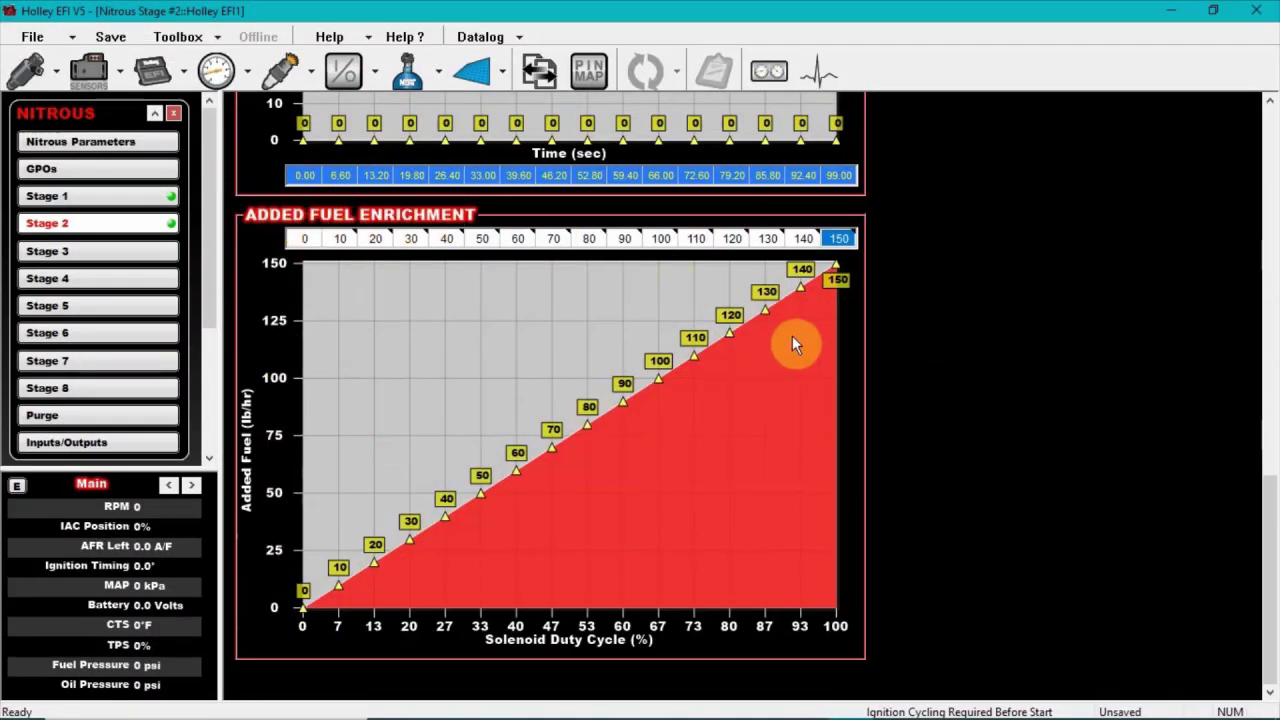
Reset all of Stage 2's added fuel enrichment values to 0.
click(801, 239)
key(ctrl+a)
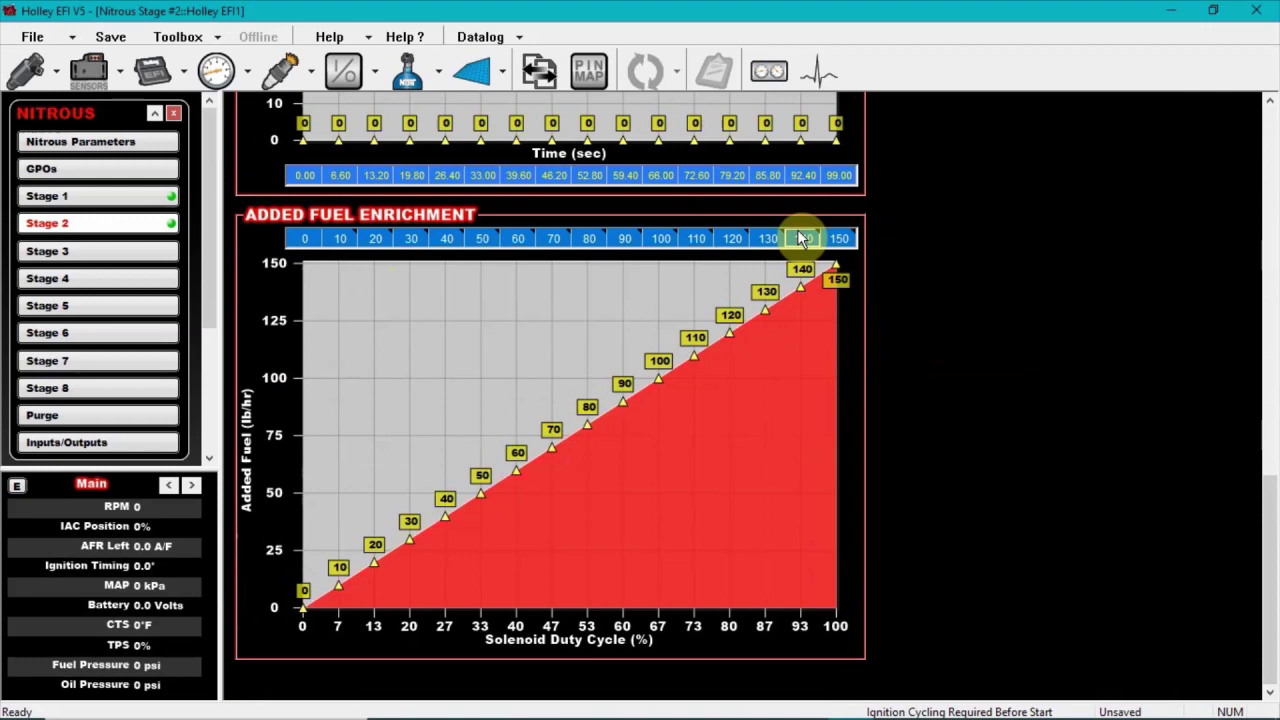
text(0)
key(Return)
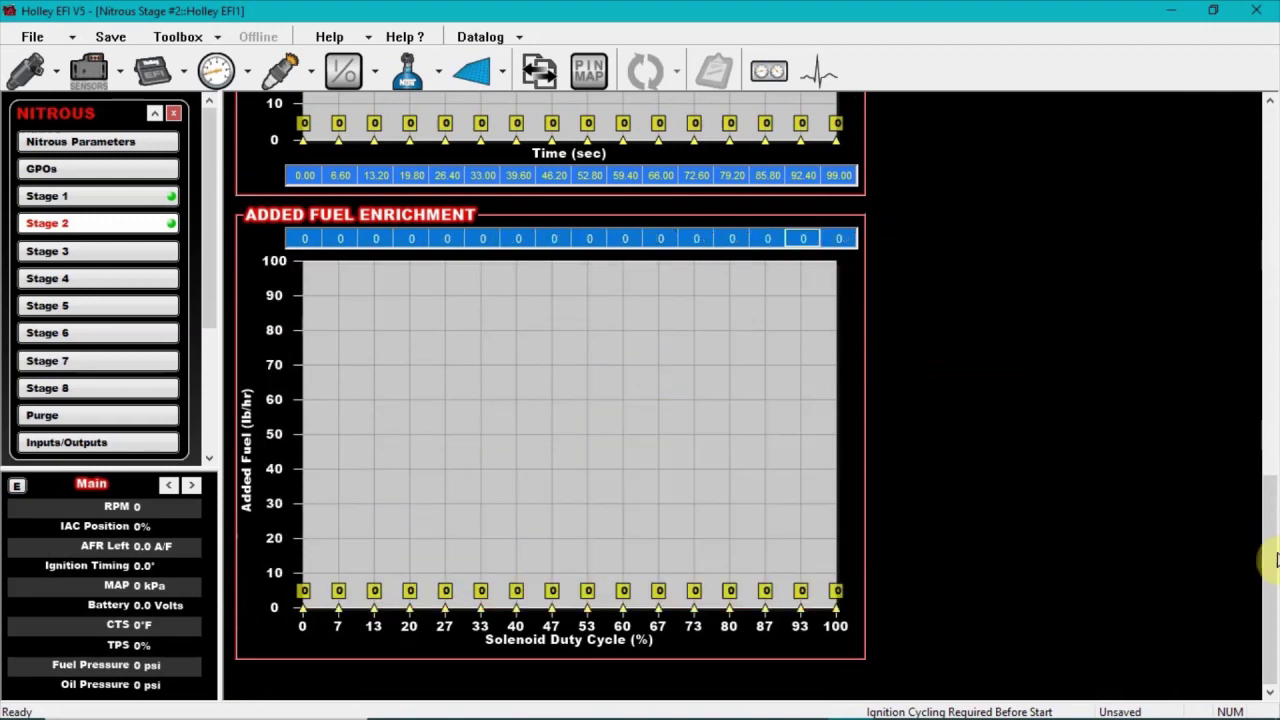
Deactivate nitrous Stage 2 and return to the Stage 1 settings.
drag(1271, 557, 1270, 125)
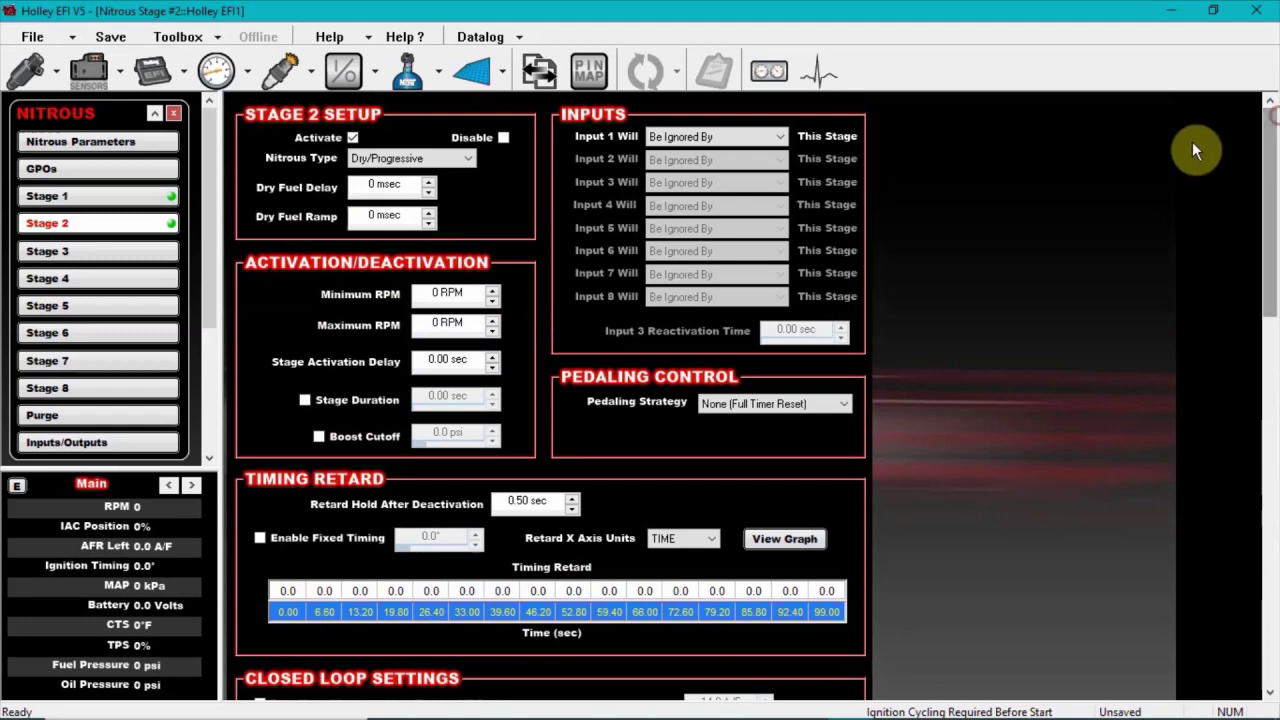
click(340, 135)
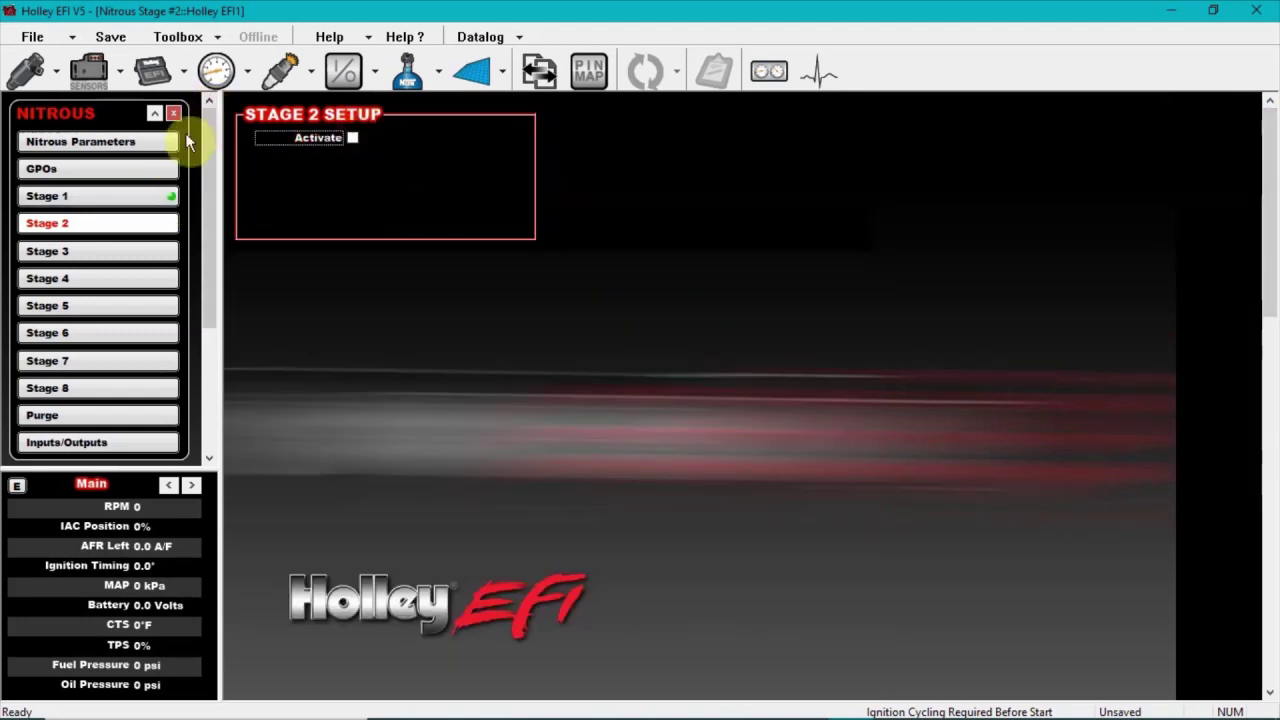
click(132, 191)
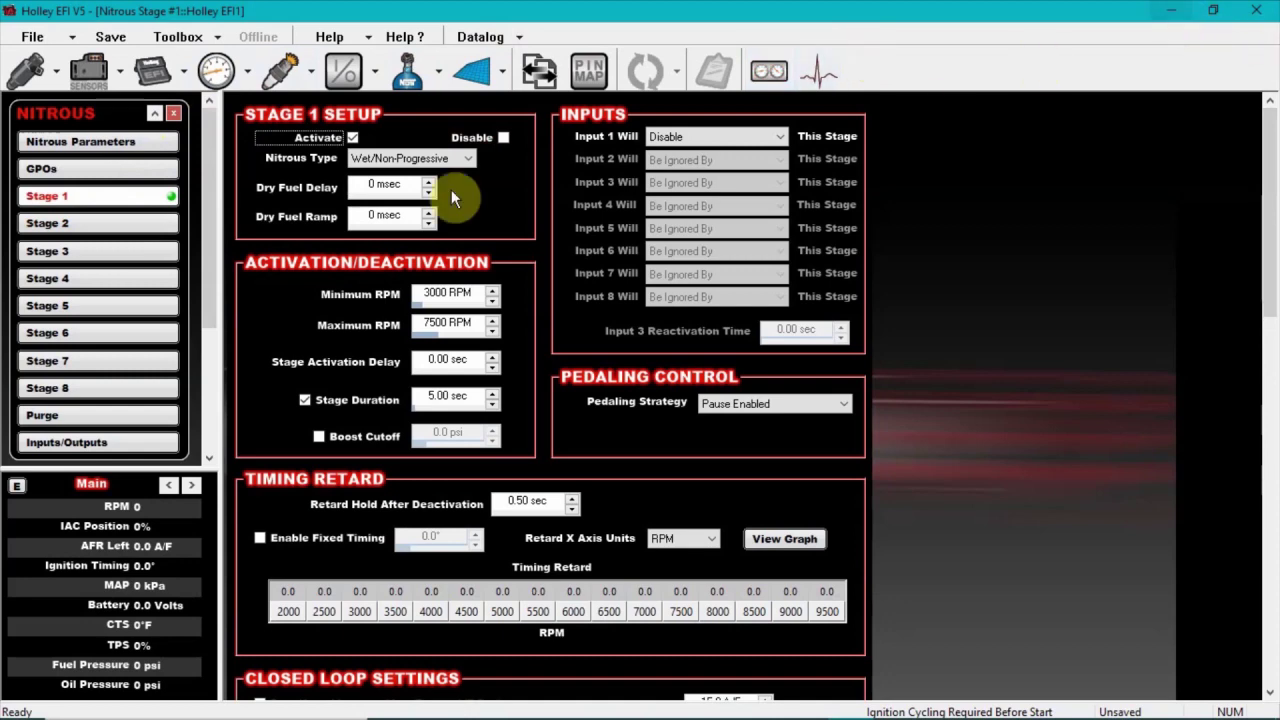
Minimize Holley EFI, switch to the other controller program and open the first saved file in its folder.
click(1168, 11)
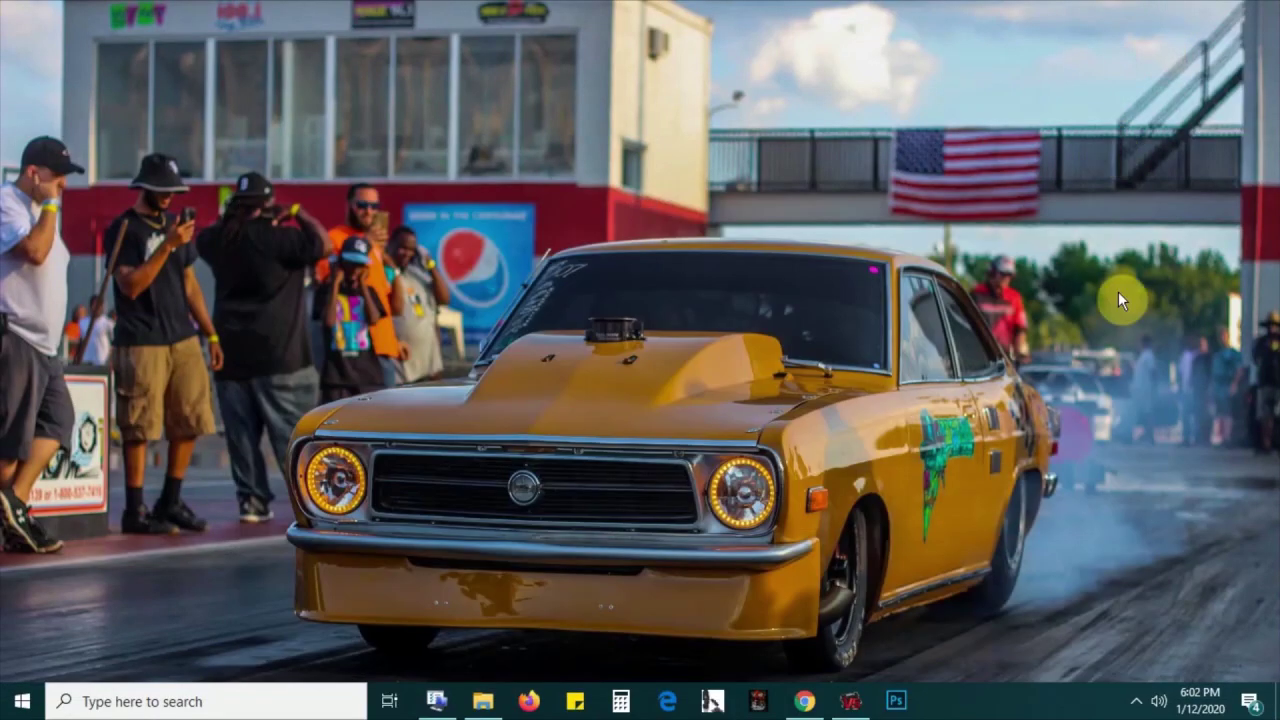
click(760, 700)
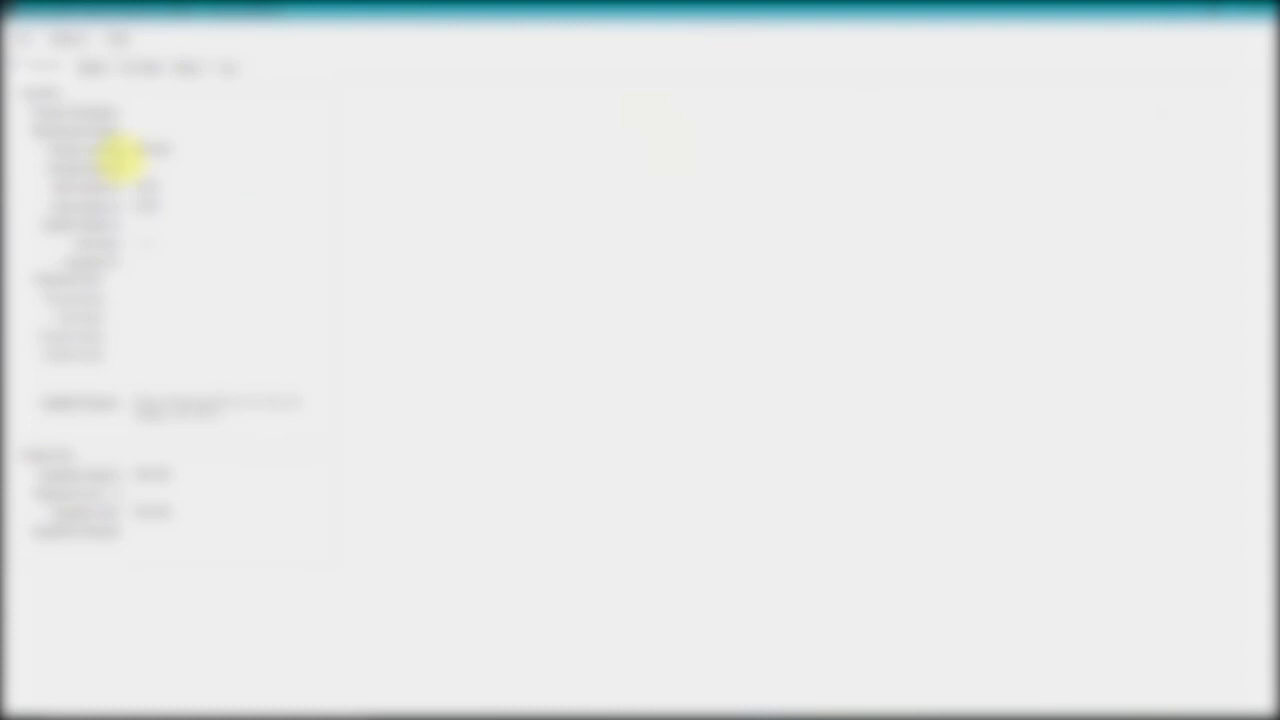
click(25, 40)
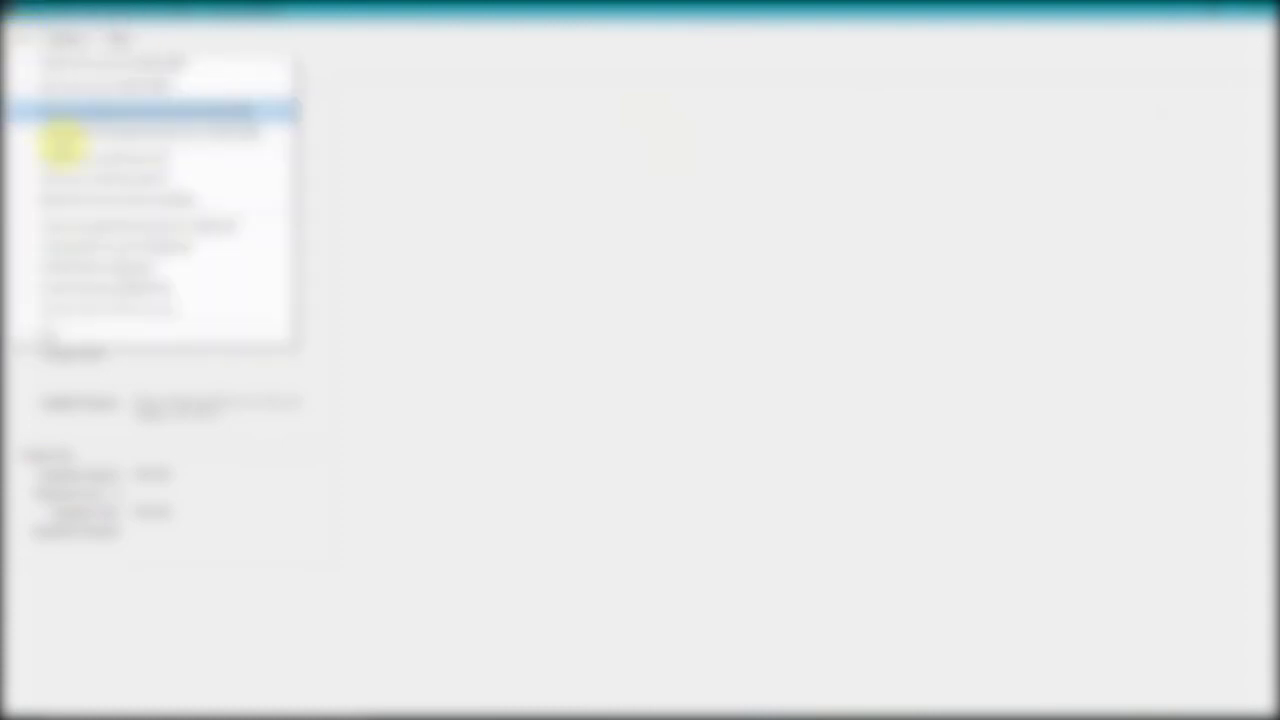
click(65, 160)
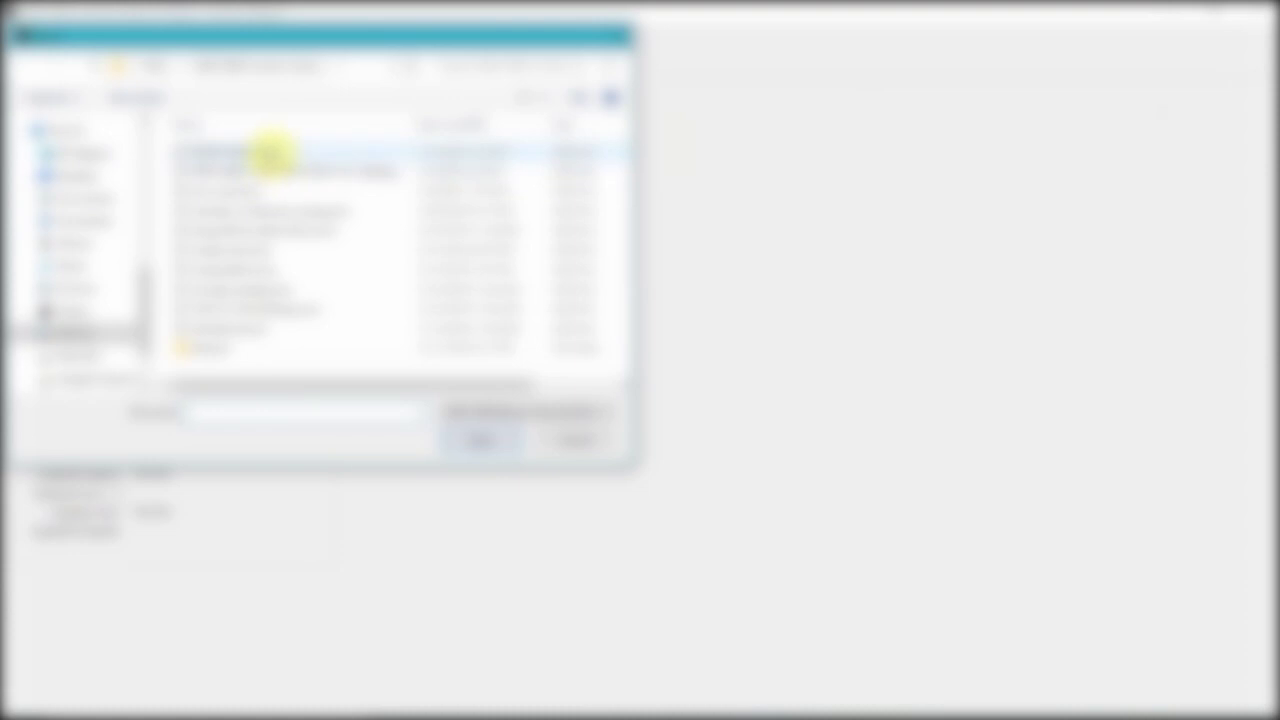
double_click(270, 155)
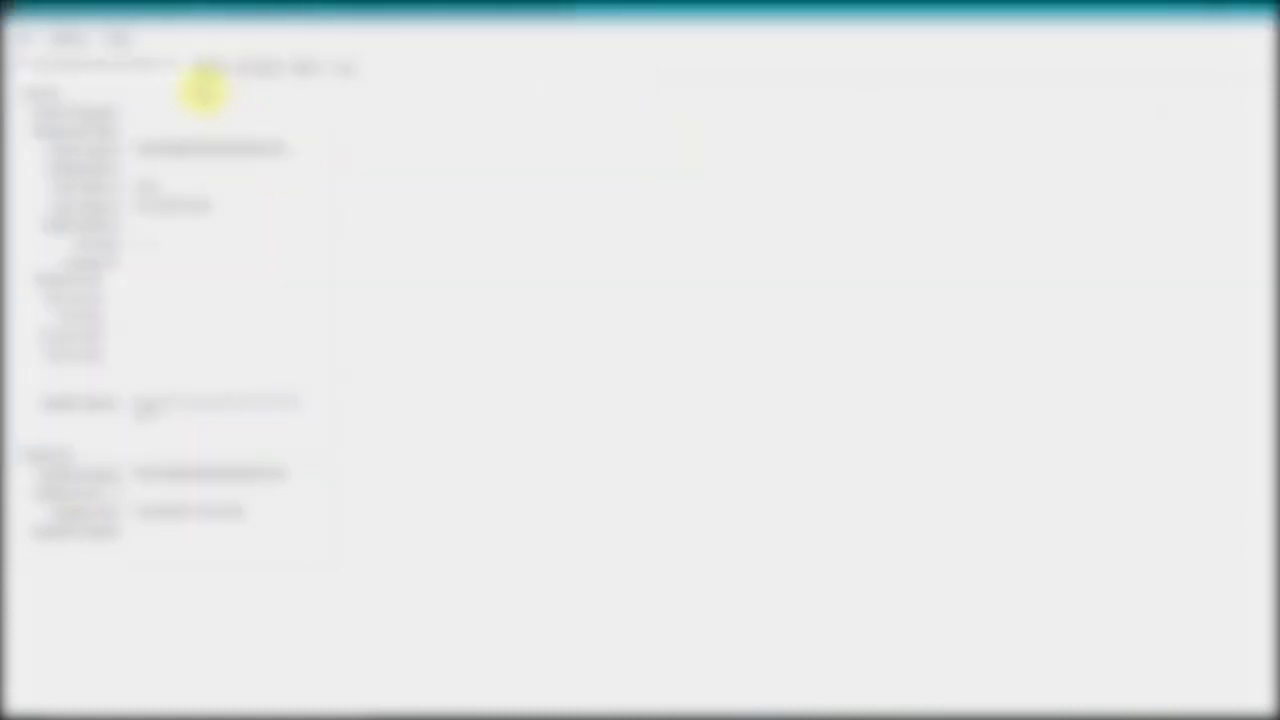
In the system's output functions, assign Nitrous Pulse Width to primary Output 1 and Fuel Pulse Width to Output 2.
click(207, 68)
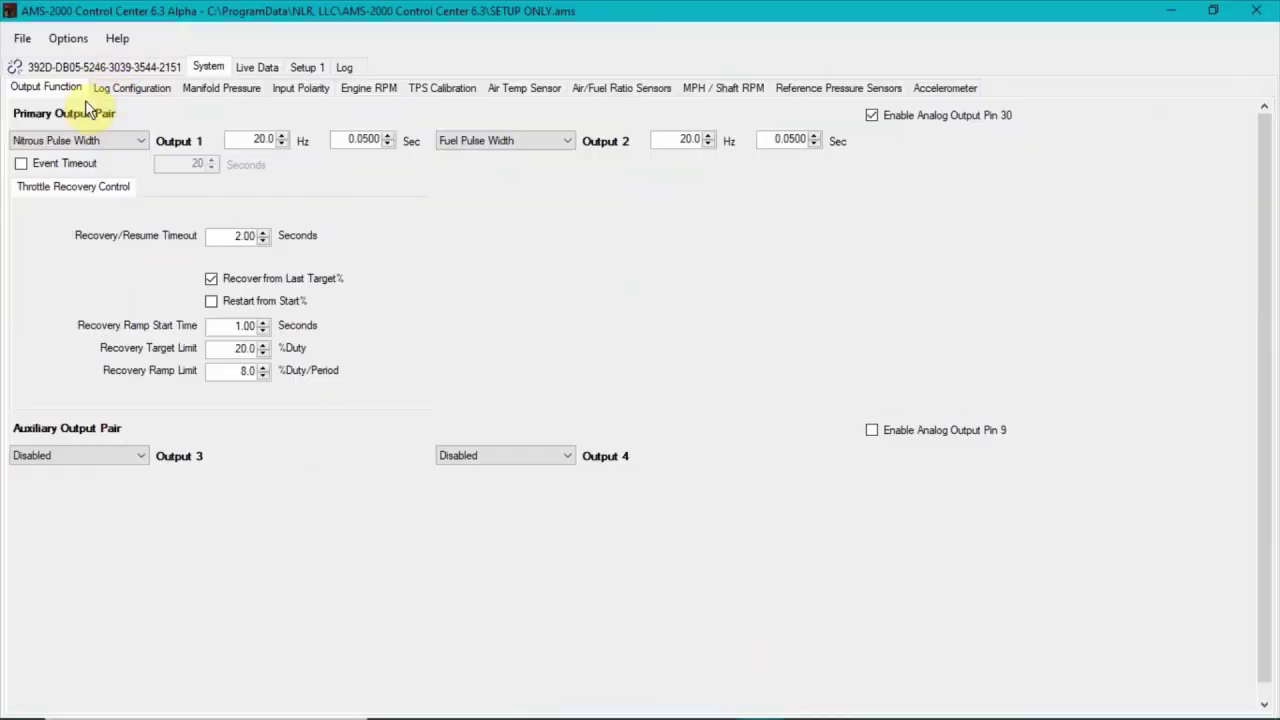
click(45, 142)
click(45, 169)
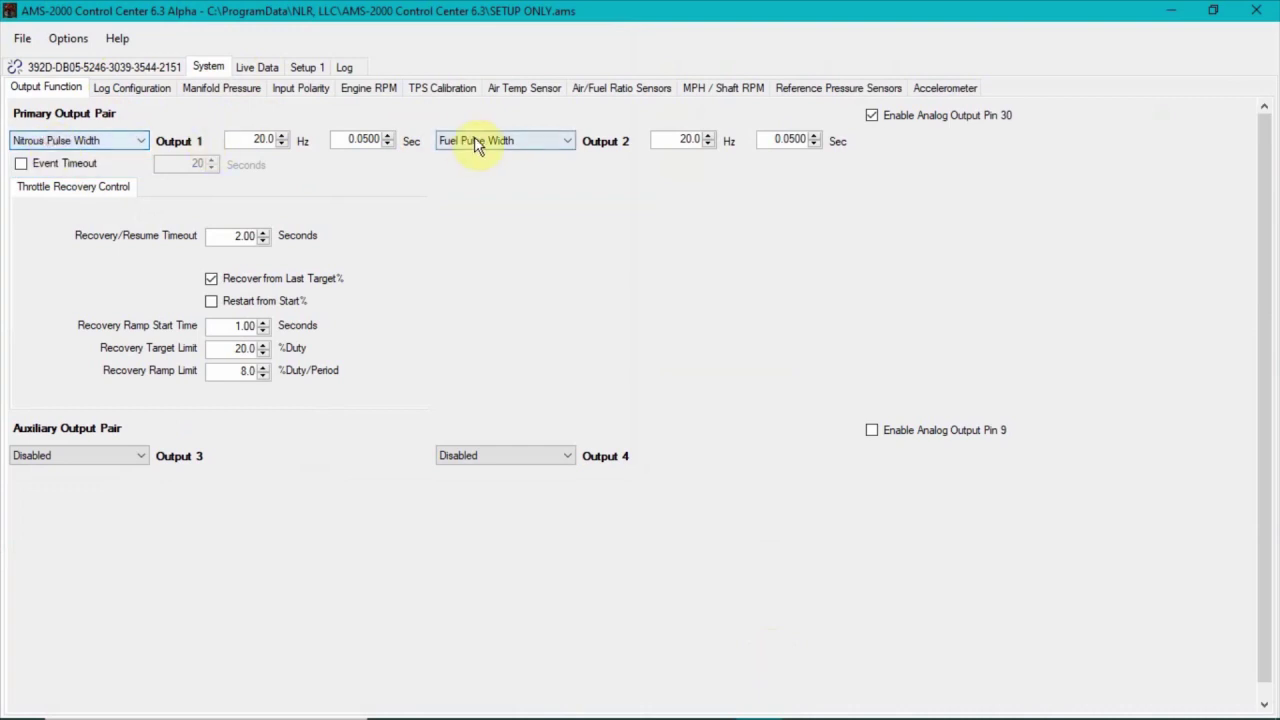
click(474, 140)
click(477, 169)
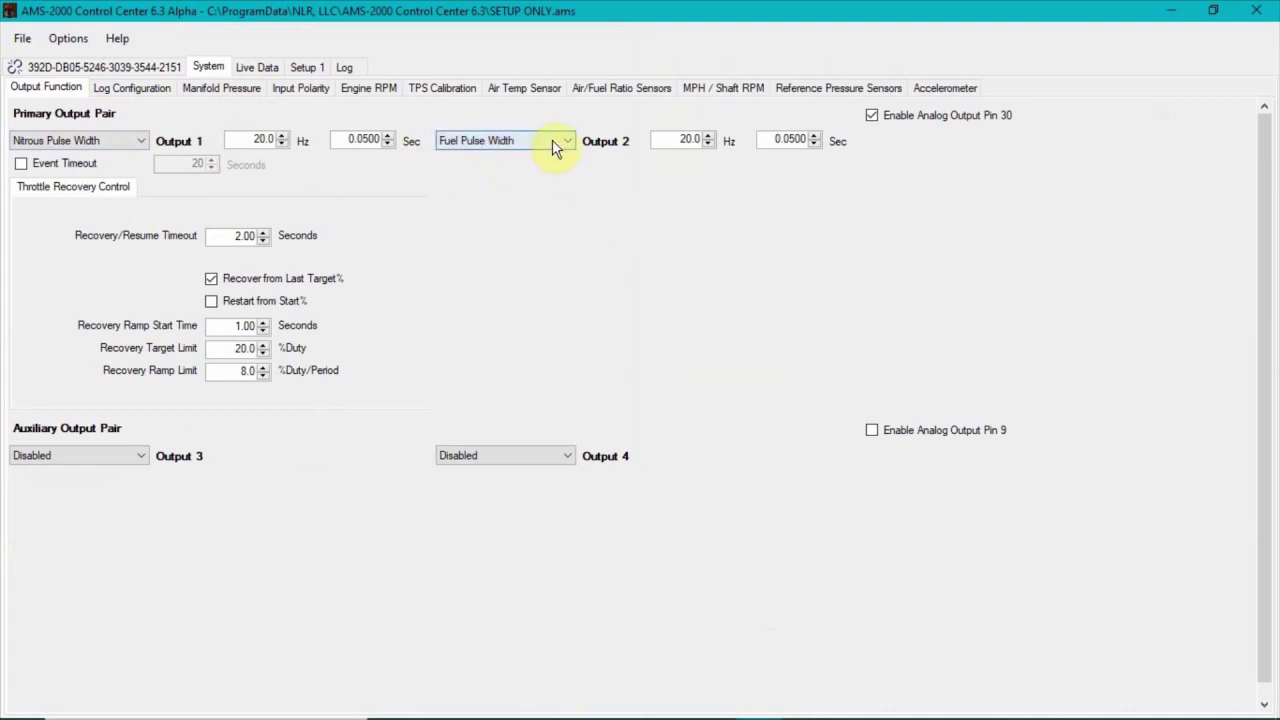
Examine Output 1's frequency setting and the enable option for Analog Output Pin 30.
click(250, 139)
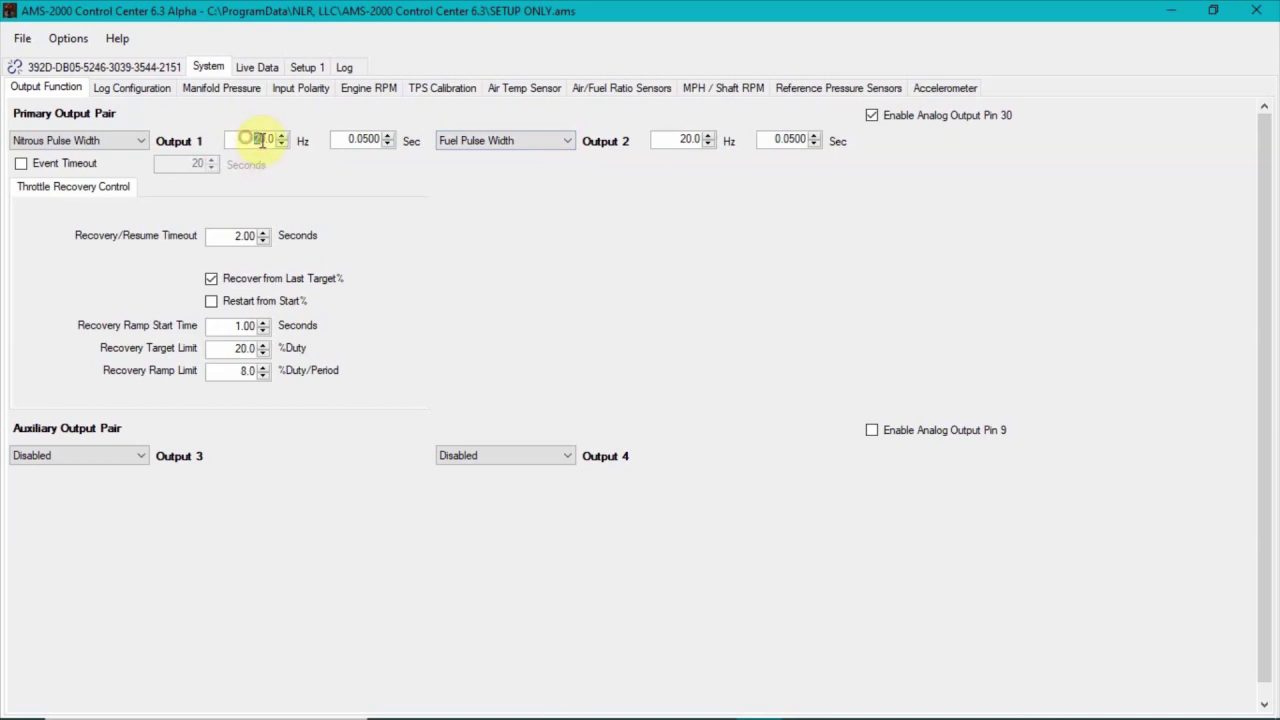
double_click(250, 138)
click(872, 117)
click(872, 117)
Examine the TPS calibration, trying the current voltage for both the idle and wide open throttle settings.
click(443, 88)
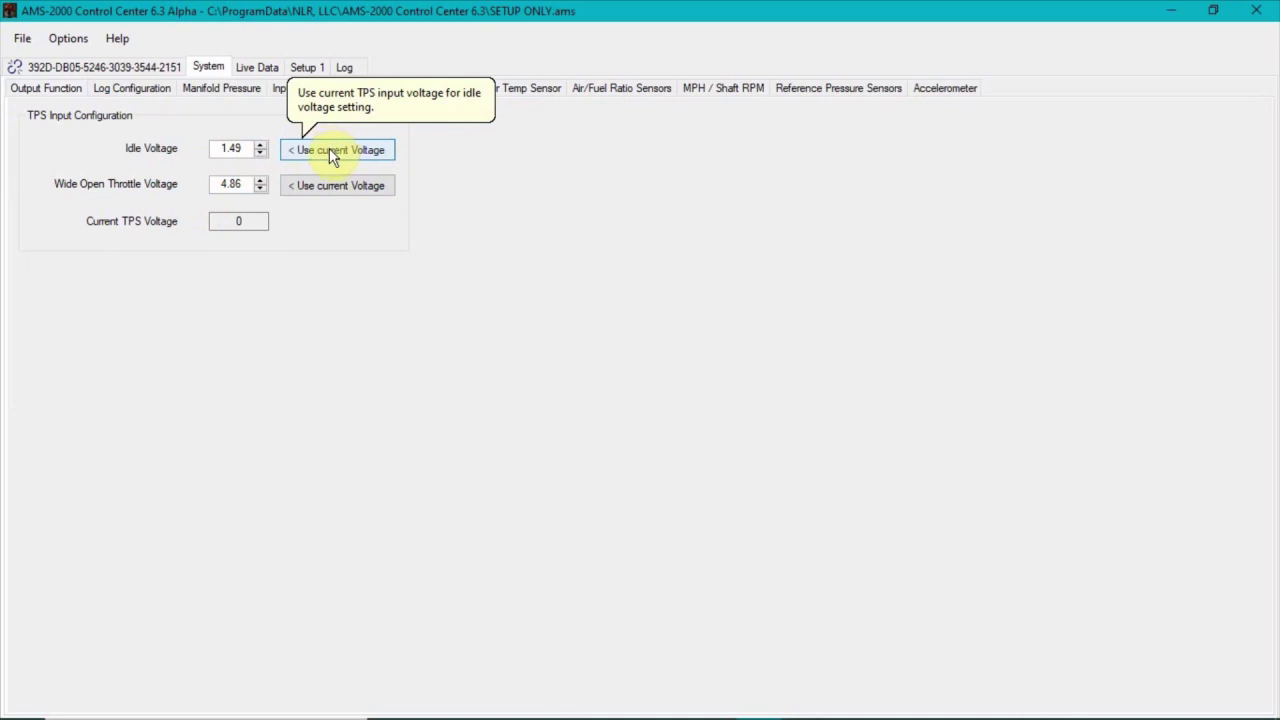
click(332, 152)
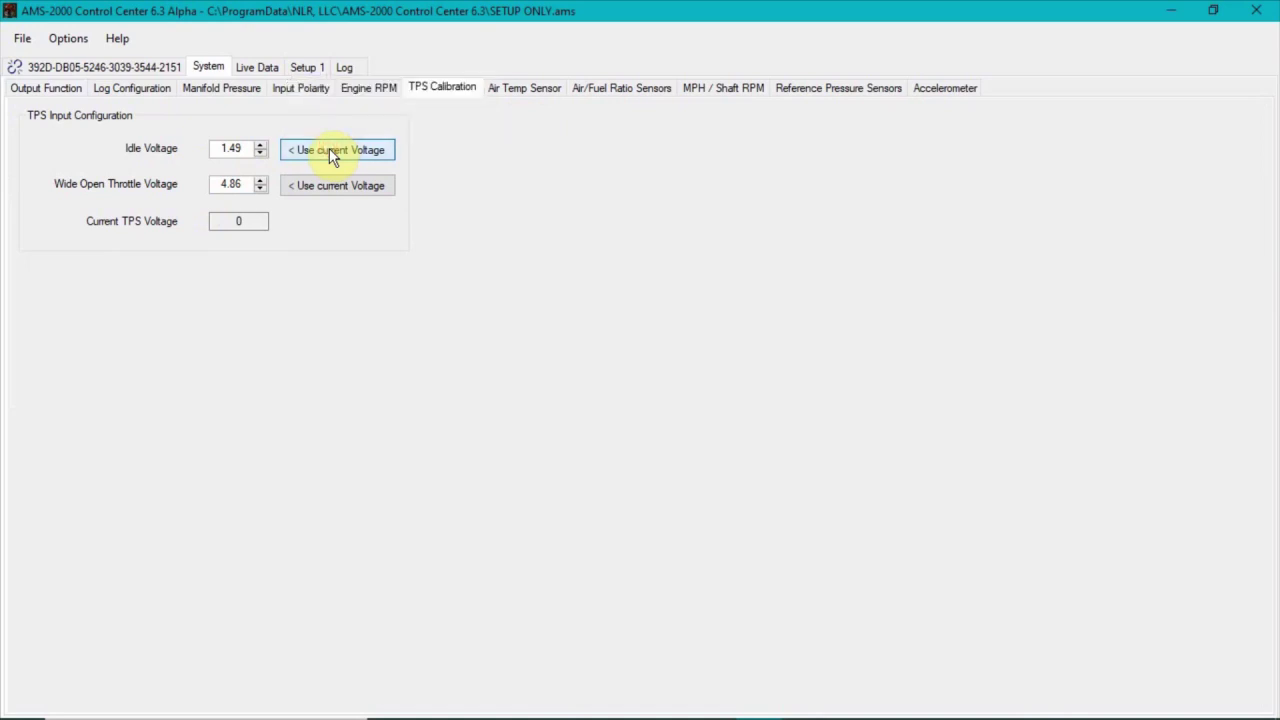
double_click(226, 148)
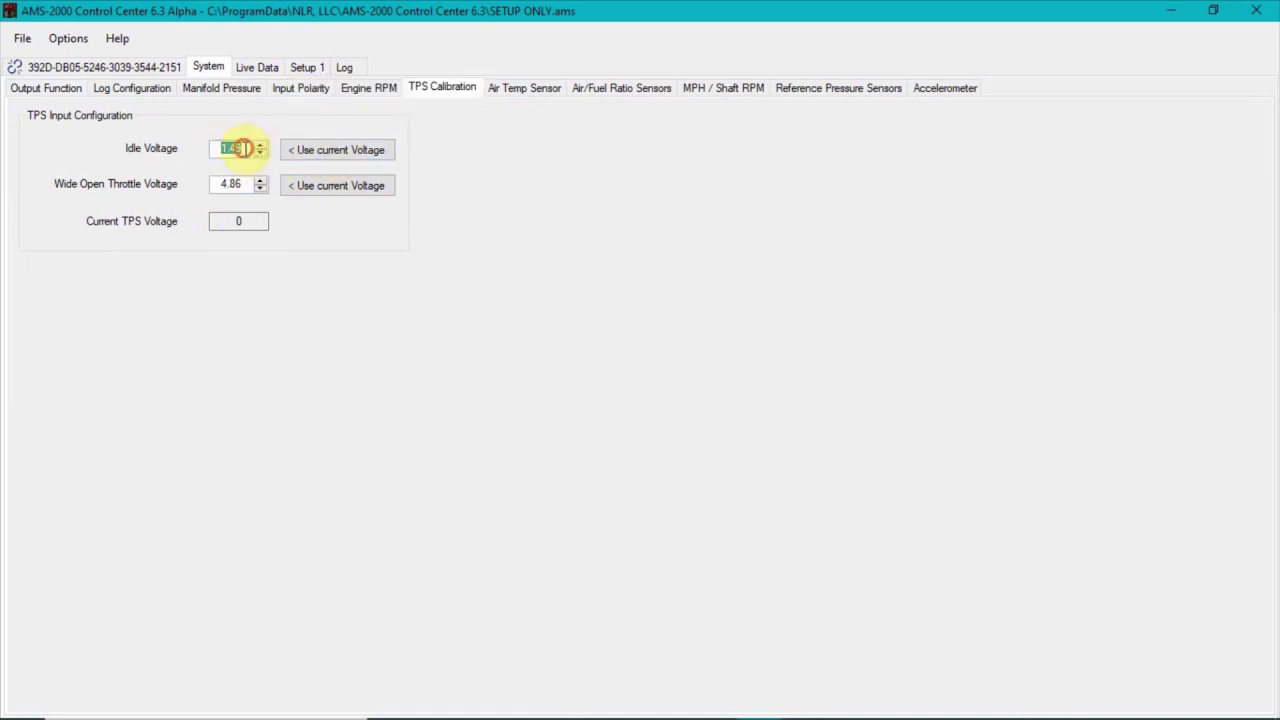
click(245, 220)
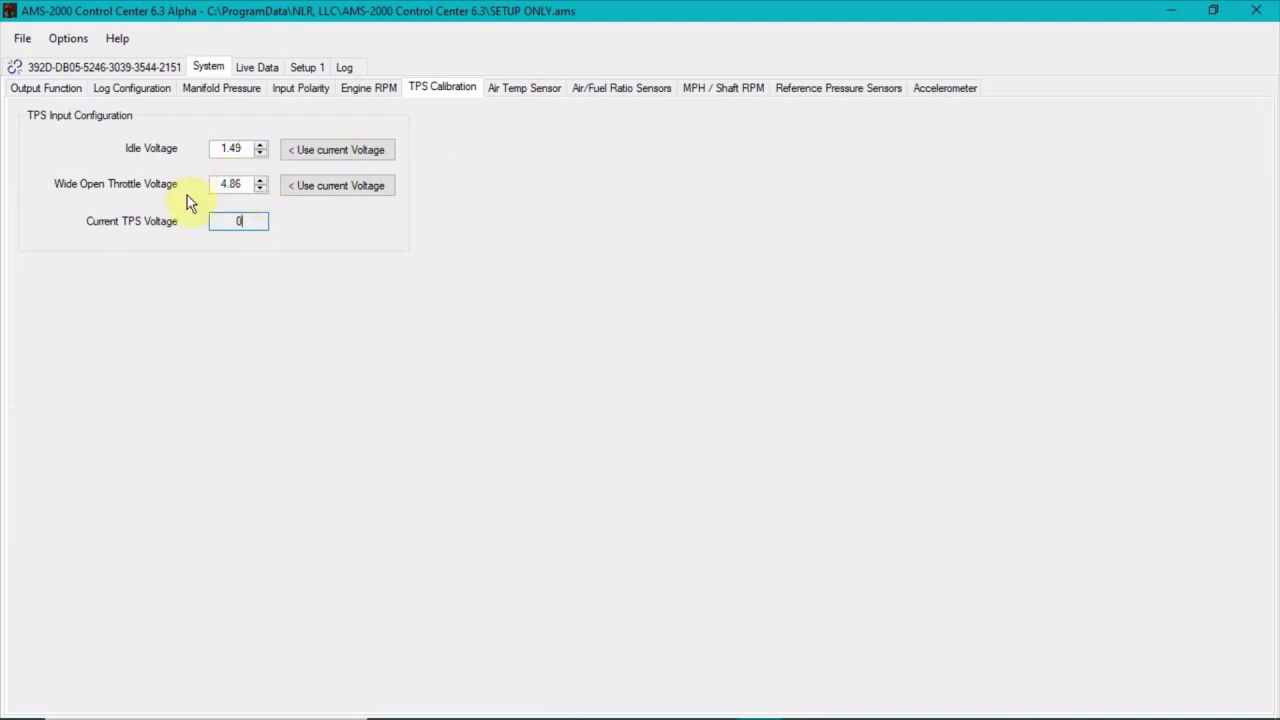
click(321, 184)
drag(246, 185, 266, 221)
click(260, 221)
Compare Setup 1's program activation thresholds with Holley EFI's TPS trigger and Stage 1 activation settings, returning to AMS-2000 Control Center.
click(310, 68)
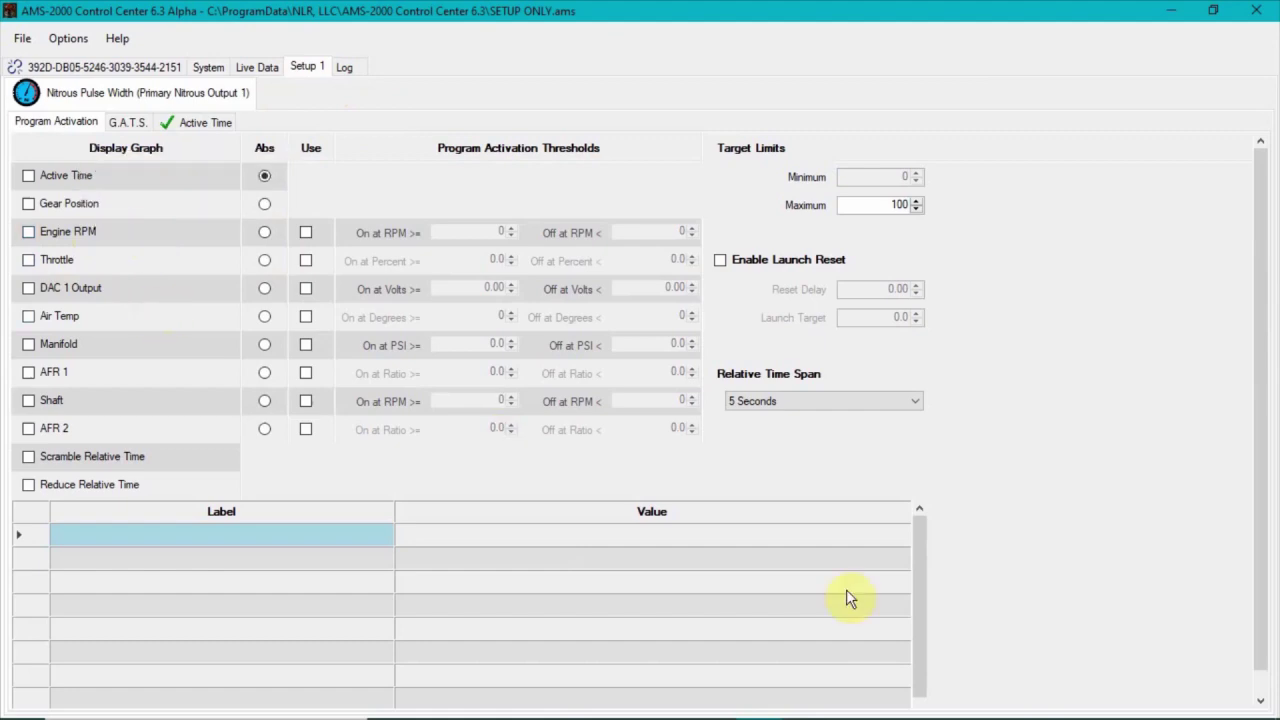
mouse_move(713, 702)
click(850, 701)
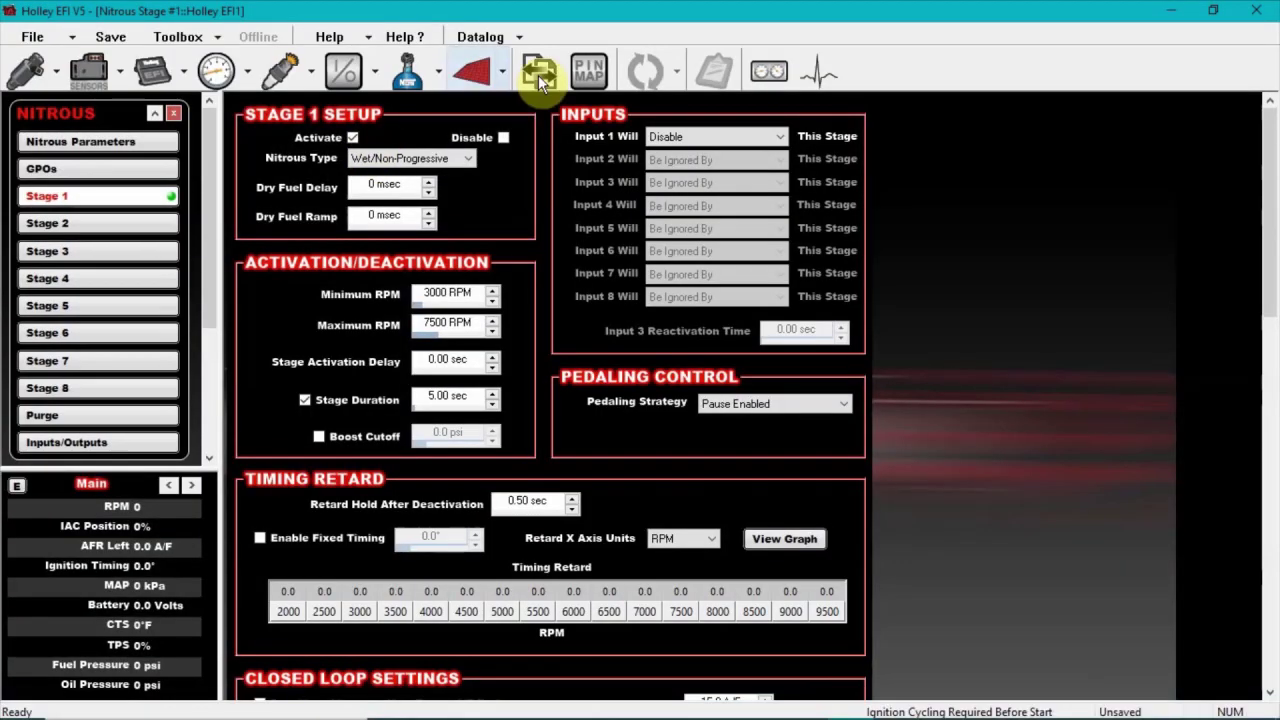
click(151, 143)
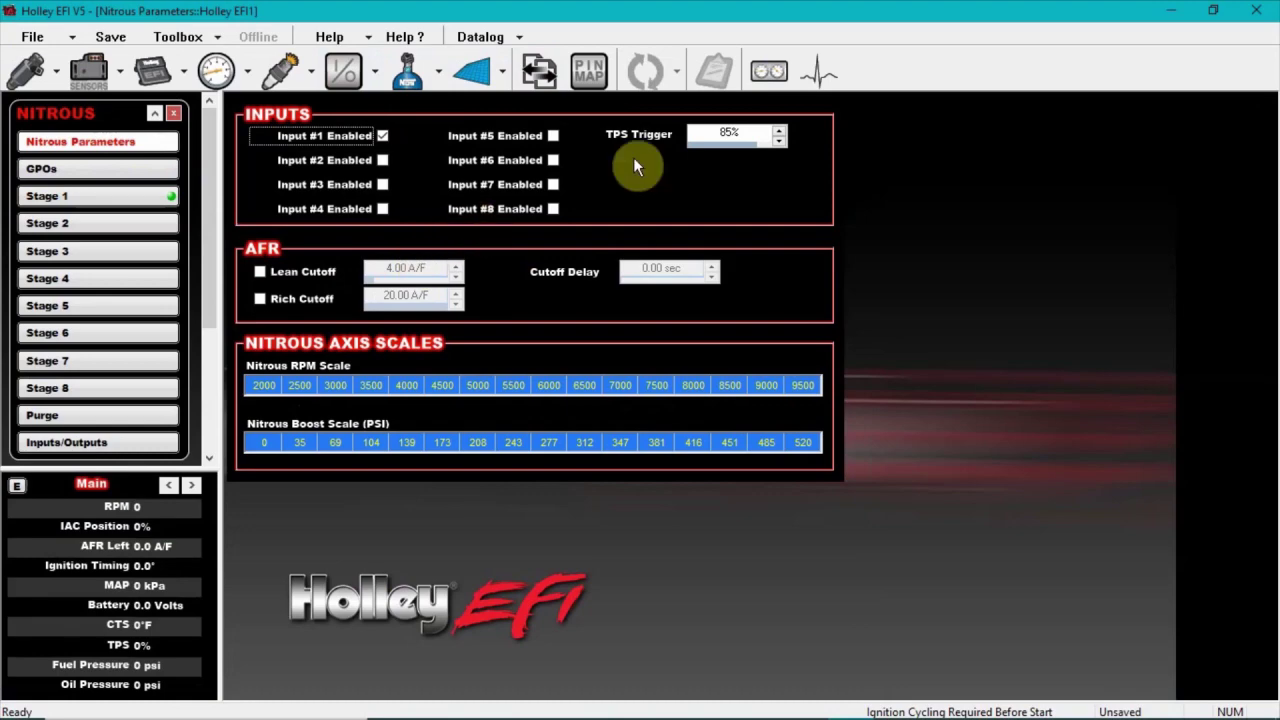
click(78, 197)
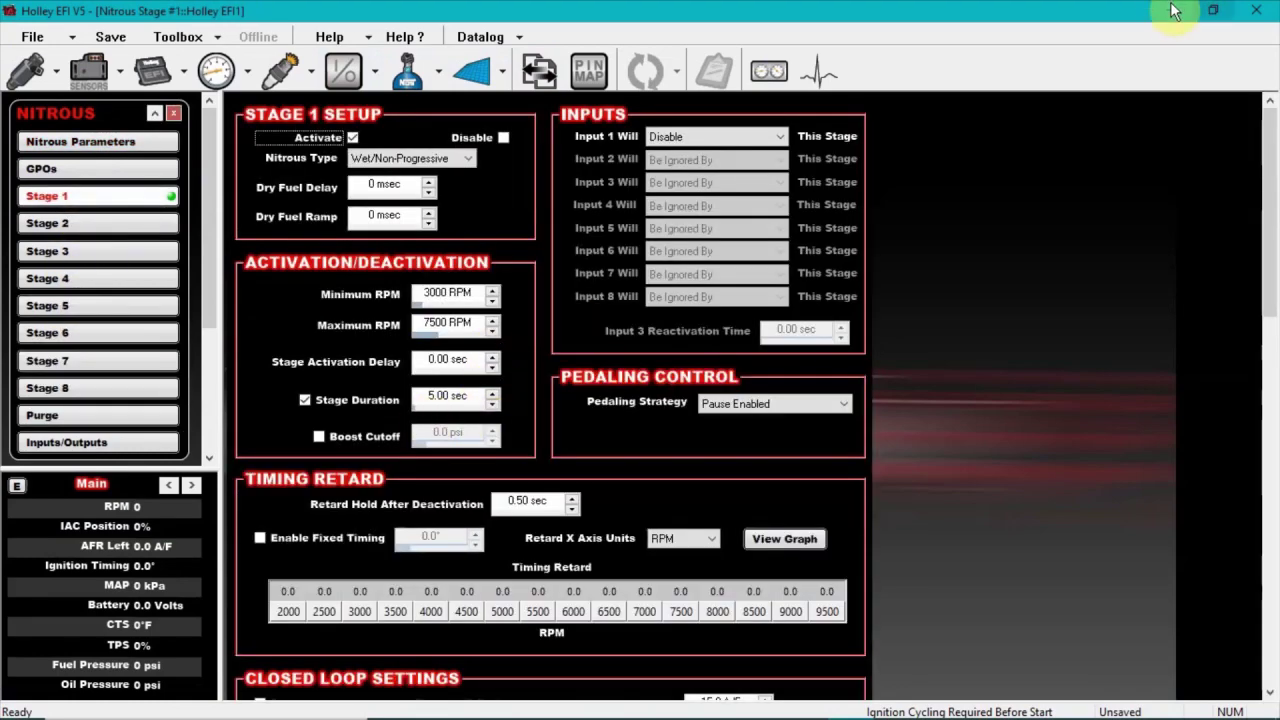
click(1170, 10)
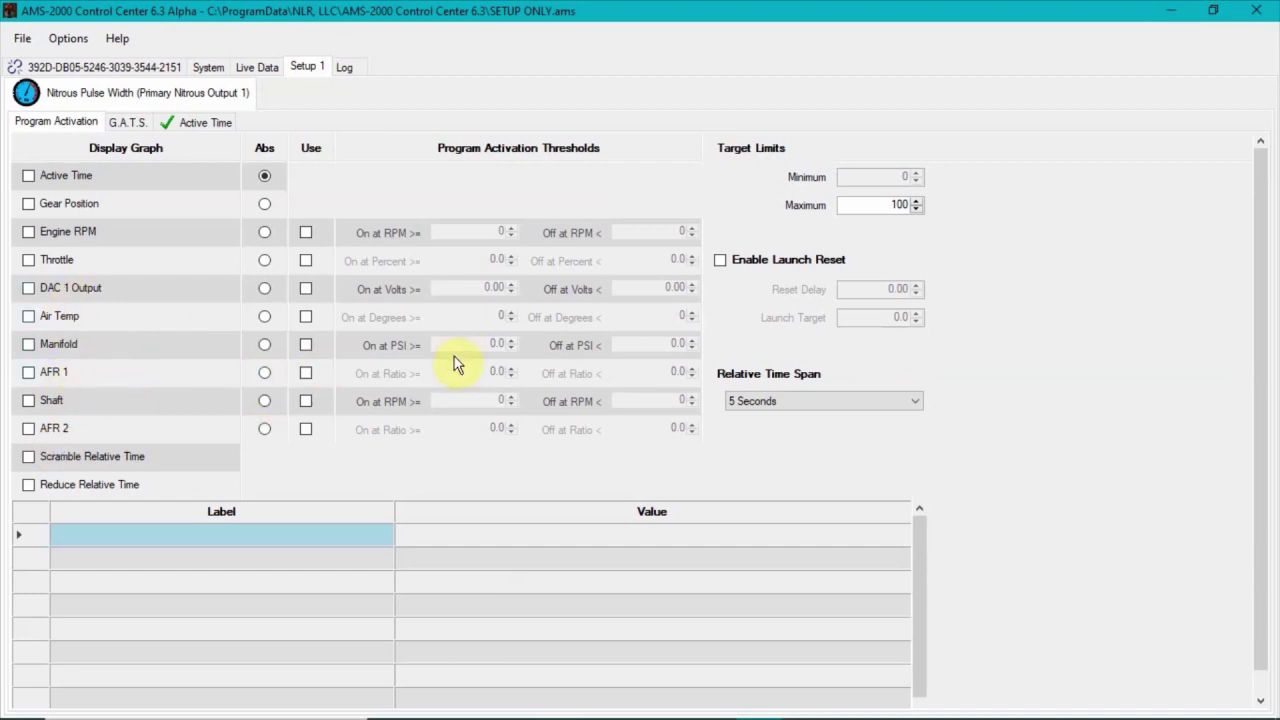
Examine the Active Time curve points of nitrous Output 1 and fuel Output 2, and close AMS-2000 Control Center.
click(223, 123)
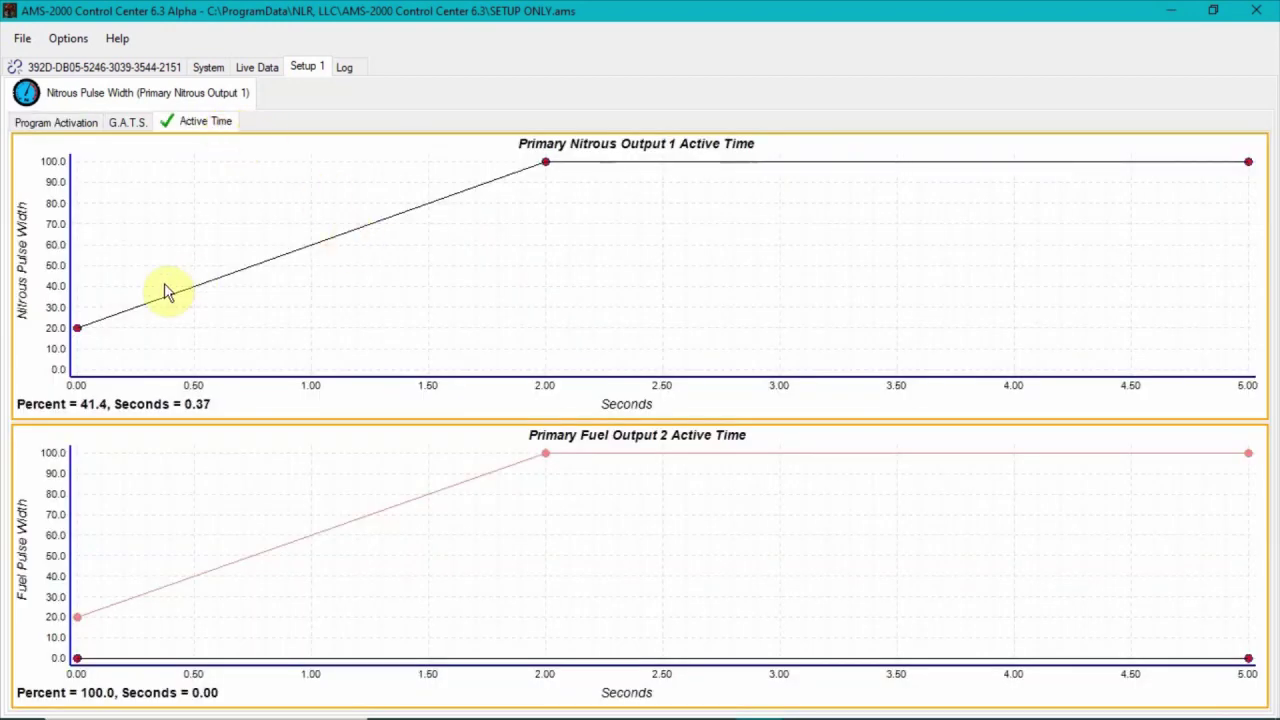
click(78, 330)
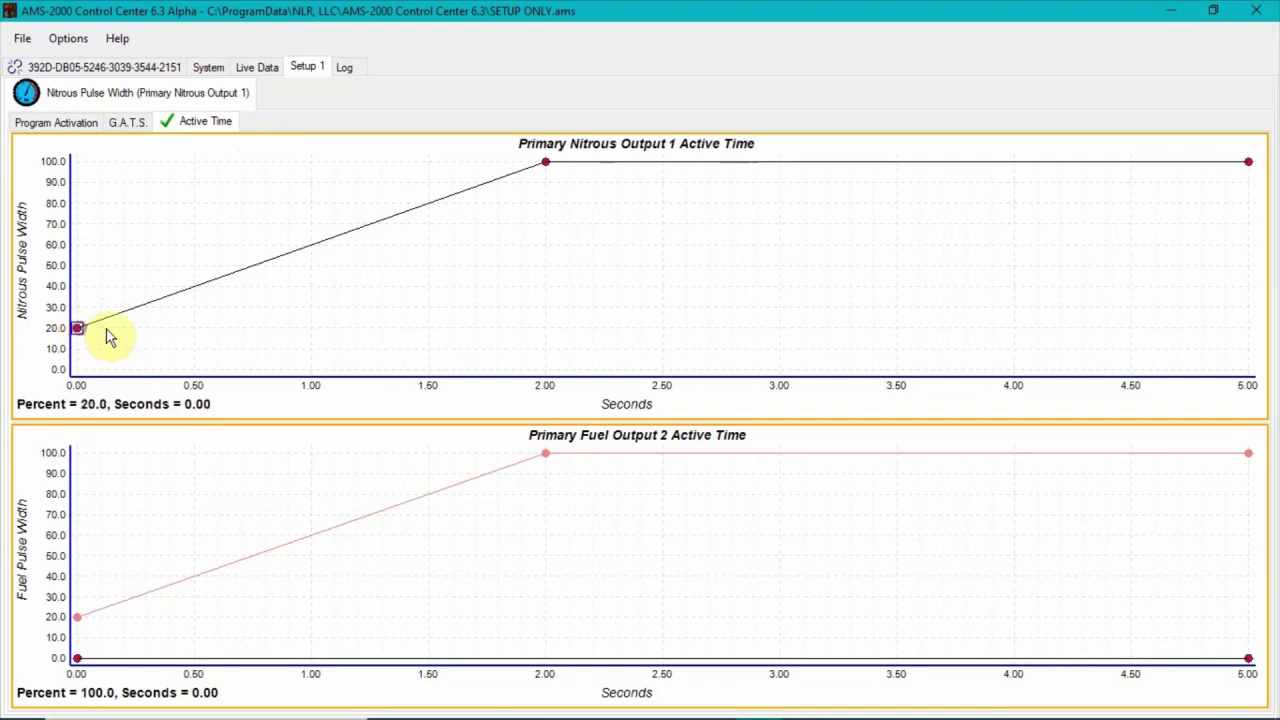
click(547, 163)
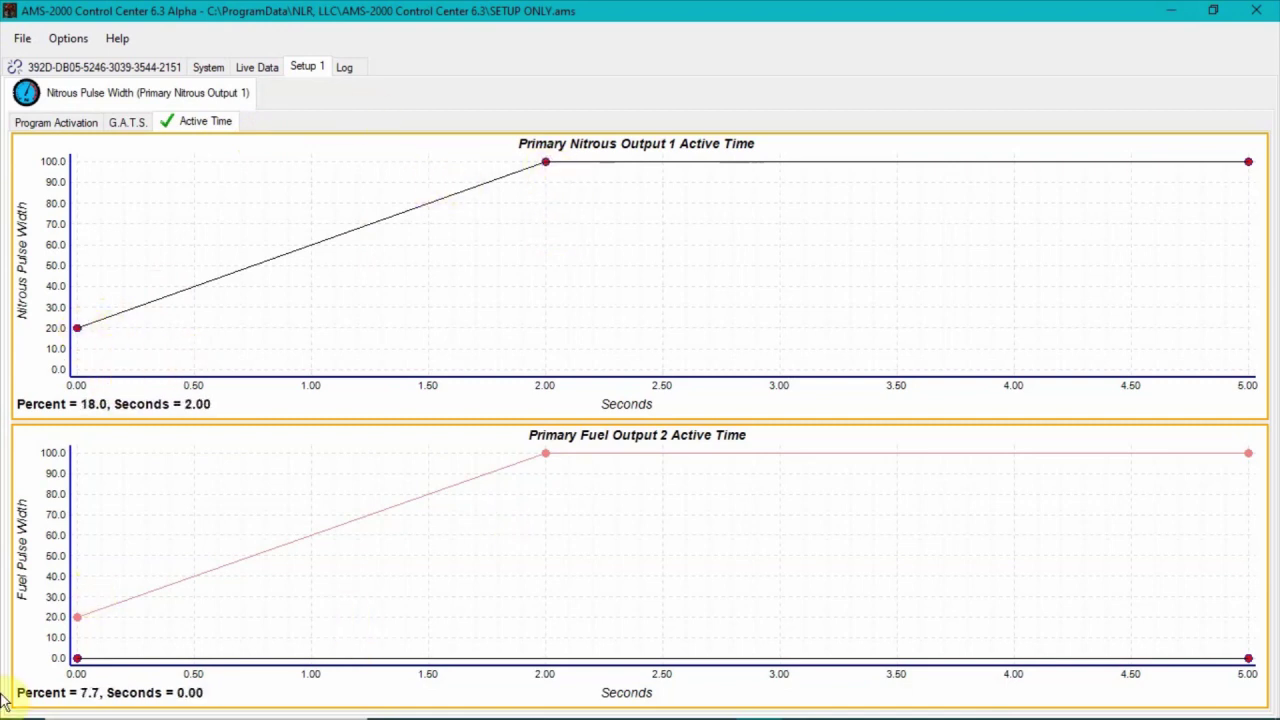
click(79, 660)
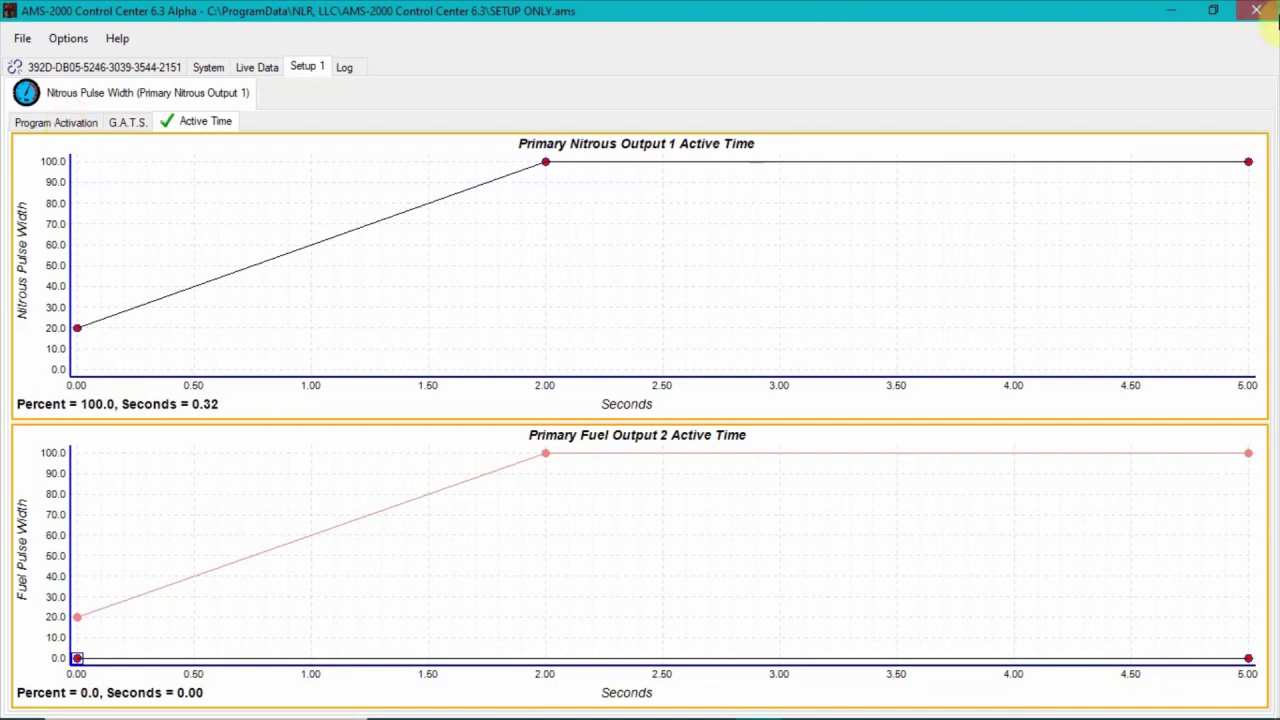
click(1256, 10)
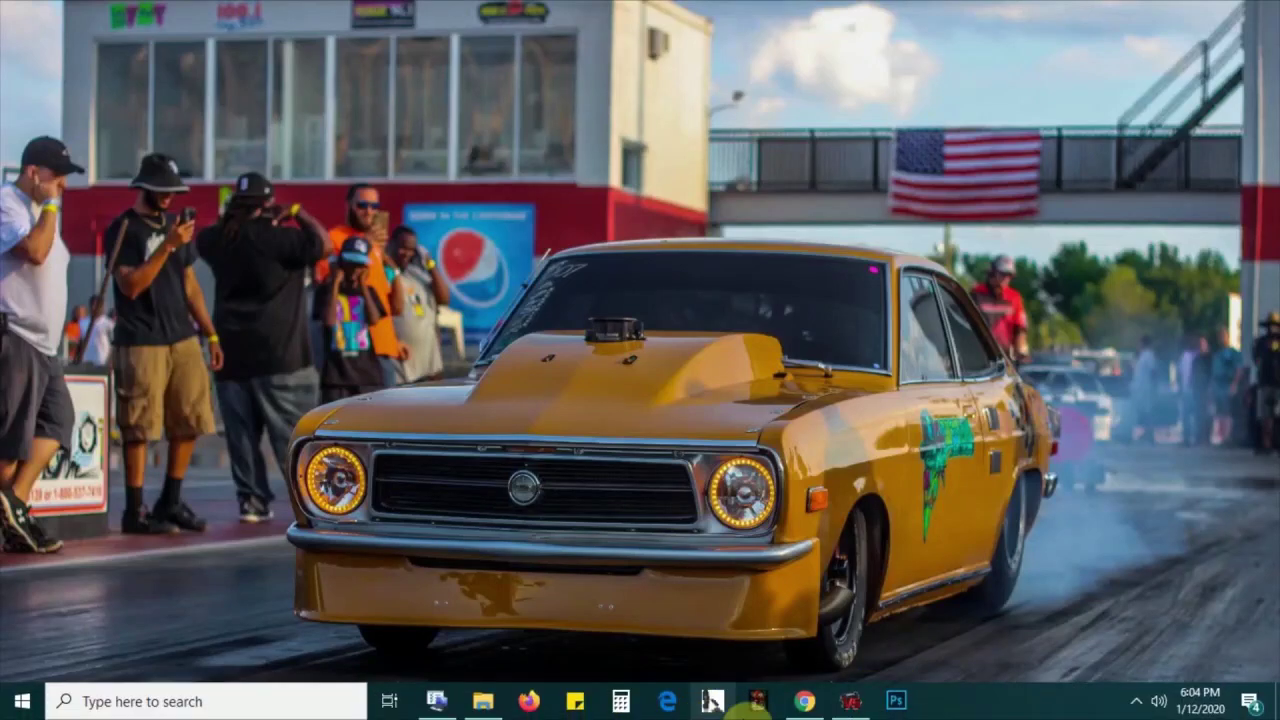